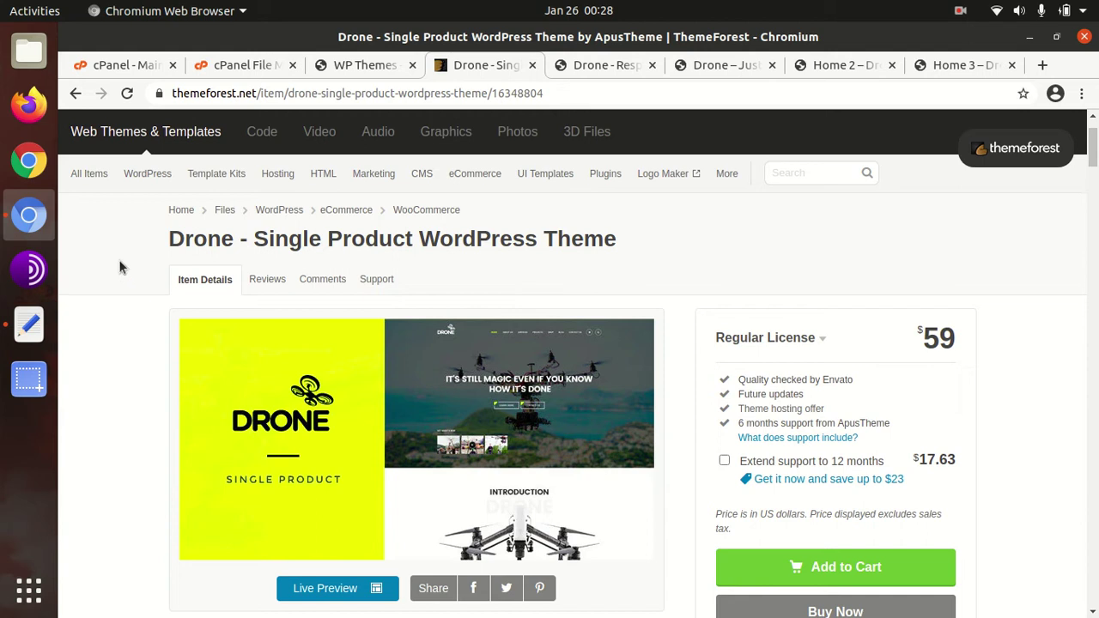
Step: Review the Drone theme's ThemeForest listing, highlighting its title, author level, creation date and last update date
{"action": "left_click_drag", "start_coordinate": [168, 243], "coordinate": [794, 247]}
{"action": "scroll", "coordinate": [794, 247], "scroll_direction": "down", "scroll_amount": 5}
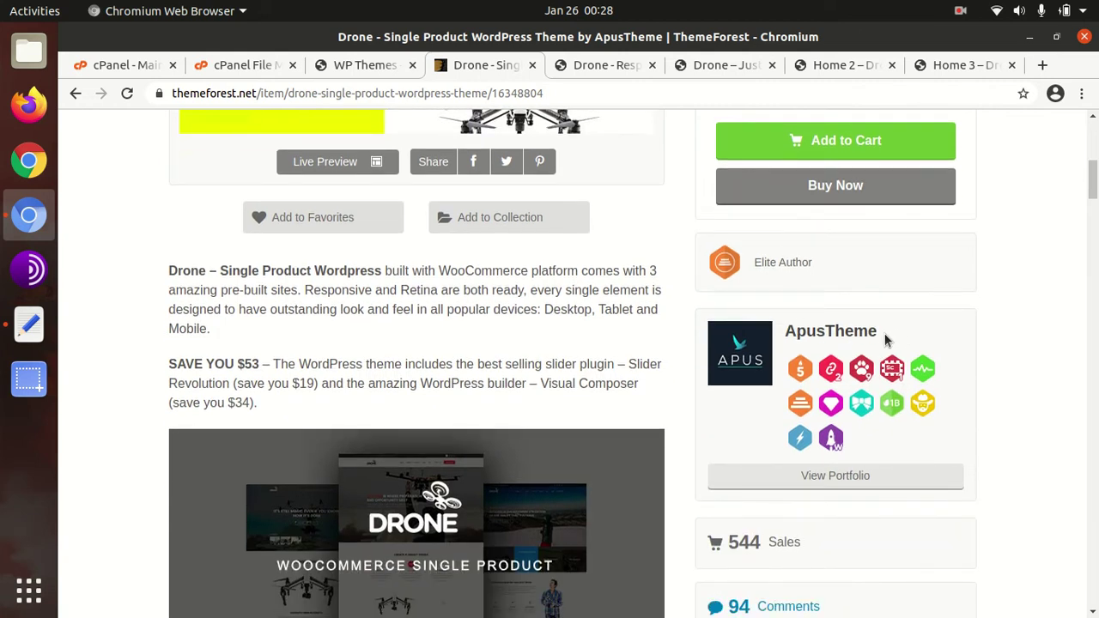
{"action": "left_click_drag", "start_coordinate": [828, 267], "coordinate": [744, 269]}
{"action": "scroll", "coordinate": [848, 427], "scroll_direction": "down", "scroll_amount": 4}
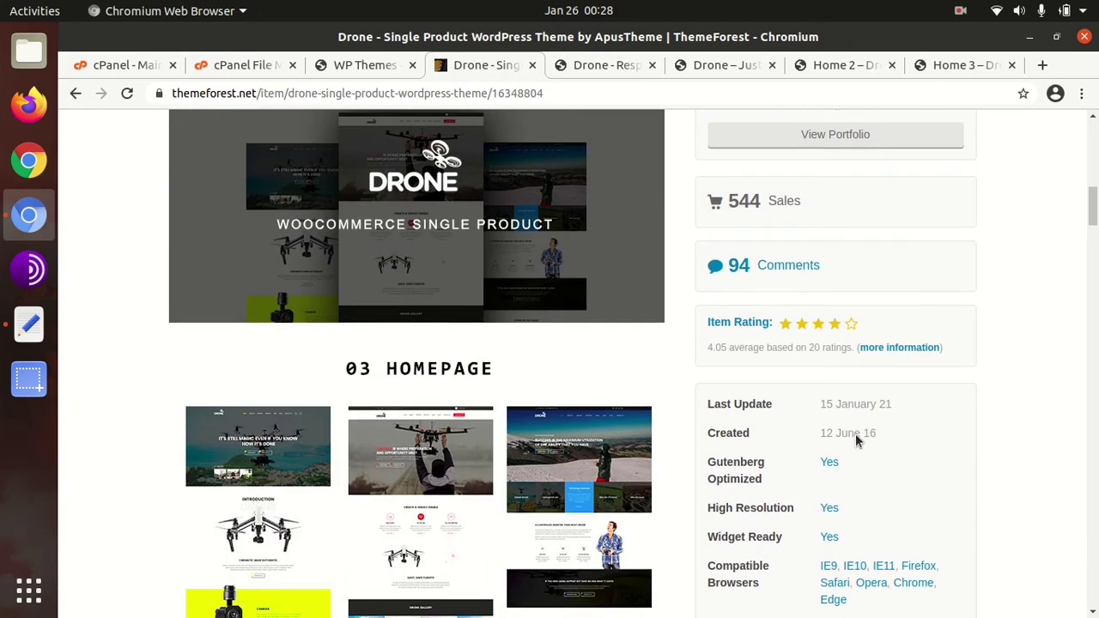
{"action": "left_click_drag", "start_coordinate": [890, 437], "coordinate": [820, 429]}
{"action": "left_click_drag", "start_coordinate": [903, 404], "coordinate": [825, 405]}
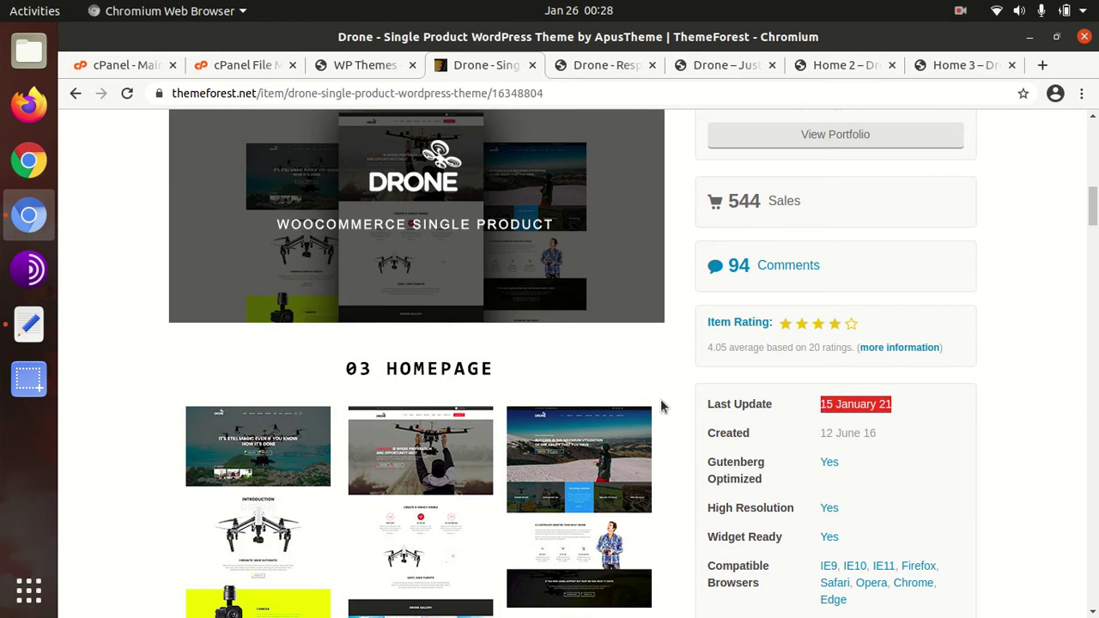
Step: Examine the three homepage previews and the description on the Drone theme's ThemeForest listing
{"action": "scroll", "coordinate": [661, 406], "scroll_direction": "down", "scroll_amount": 4}
{"action": "scroll", "coordinate": [550, 402], "scroll_direction": "up", "scroll_amount": 5}
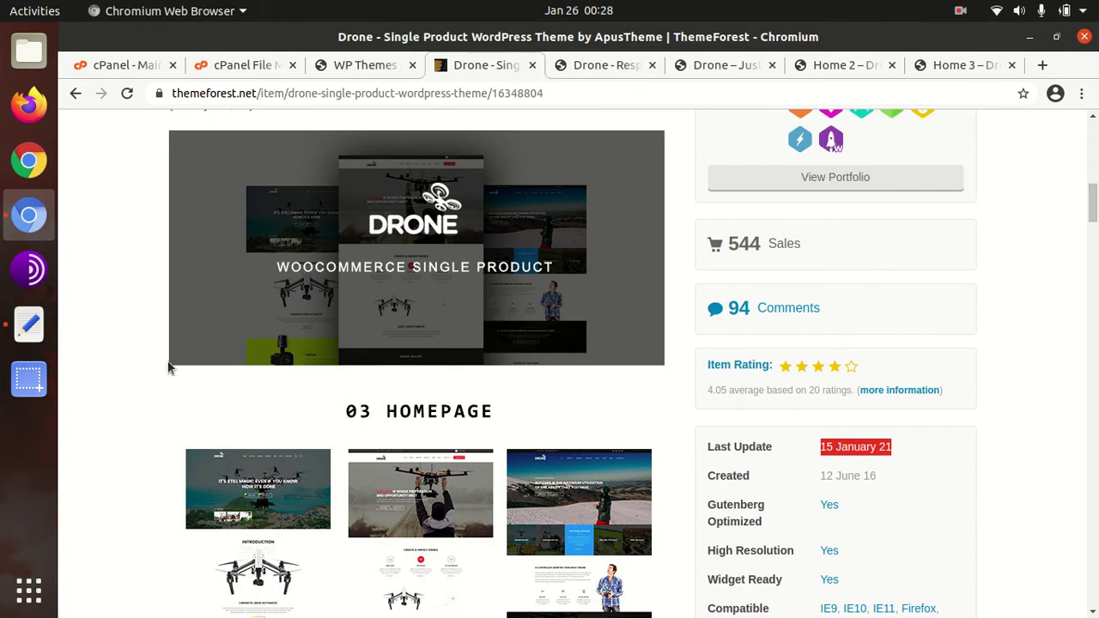
{"action": "scroll", "coordinate": [163, 355], "scroll_direction": "up", "scroll_amount": 1}
{"action": "scroll", "coordinate": [157, 343], "scroll_direction": "down", "scroll_amount": 3}
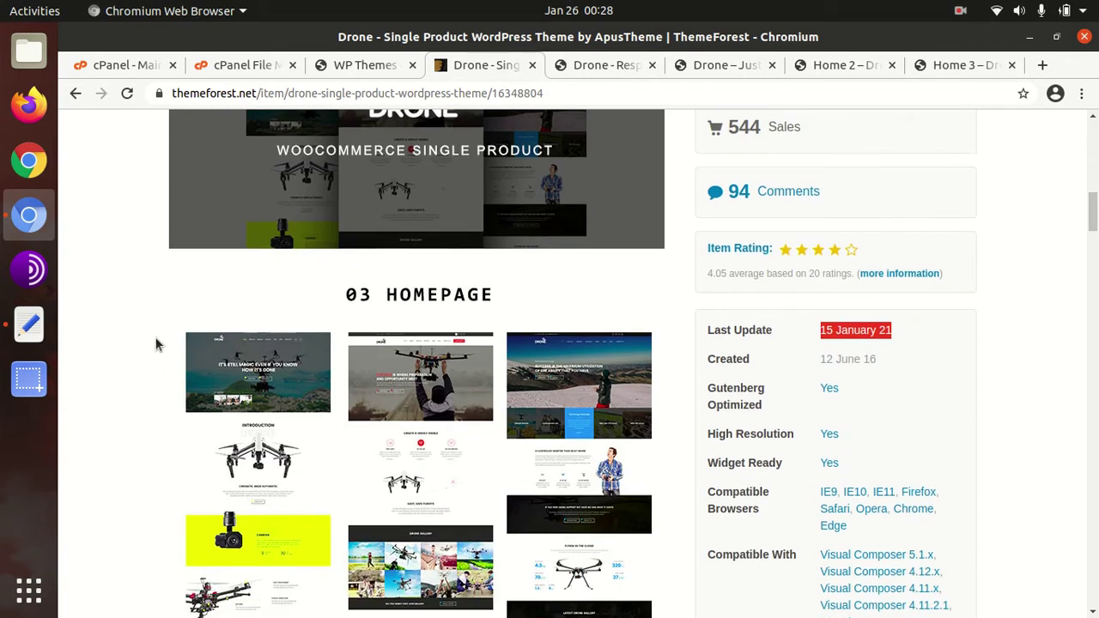
{"action": "scroll", "coordinate": [484, 341], "scroll_direction": "down", "scroll_amount": 3}
{"action": "scroll", "coordinate": [241, 352], "scroll_direction": "up", "scroll_amount": 7}
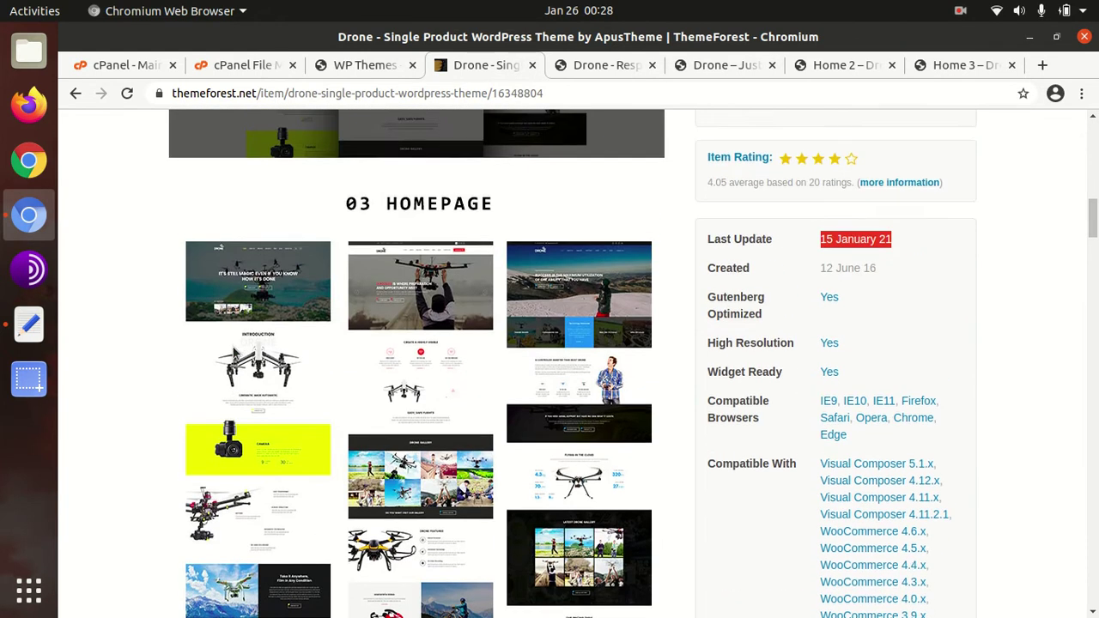
{"action": "scroll", "coordinate": [233, 347], "scroll_direction": "up", "scroll_amount": 2}
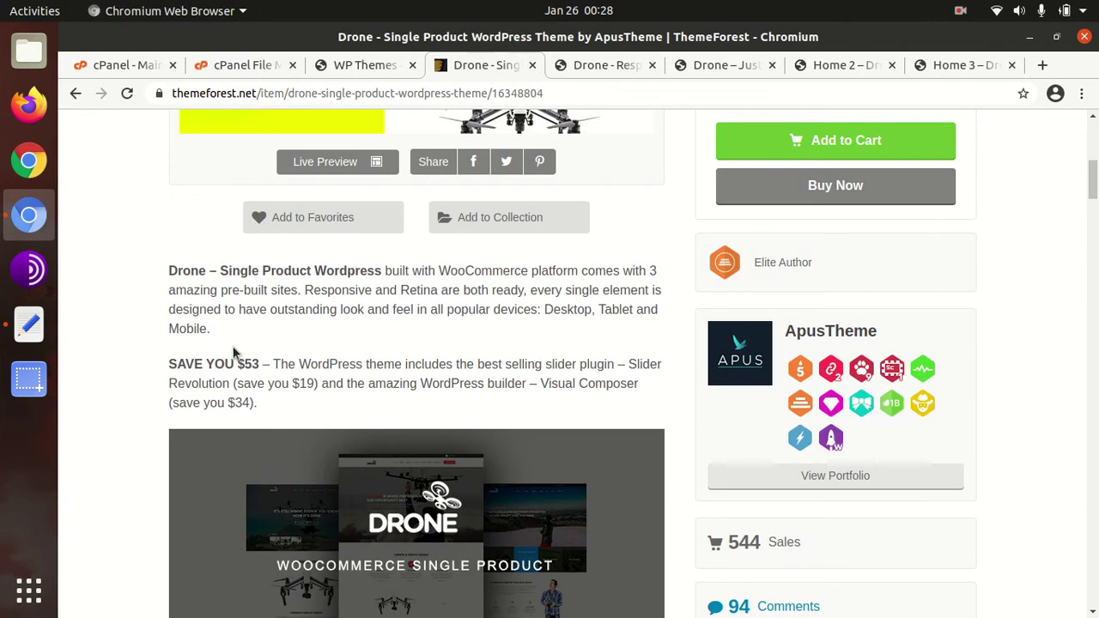
Step: Look over the available home page demos on the Drone theme's landing page
{"action": "left_click", "coordinate": [606, 66]}
{"action": "scroll", "coordinate": [326, 384], "scroll_direction": "up", "scroll_amount": 4}
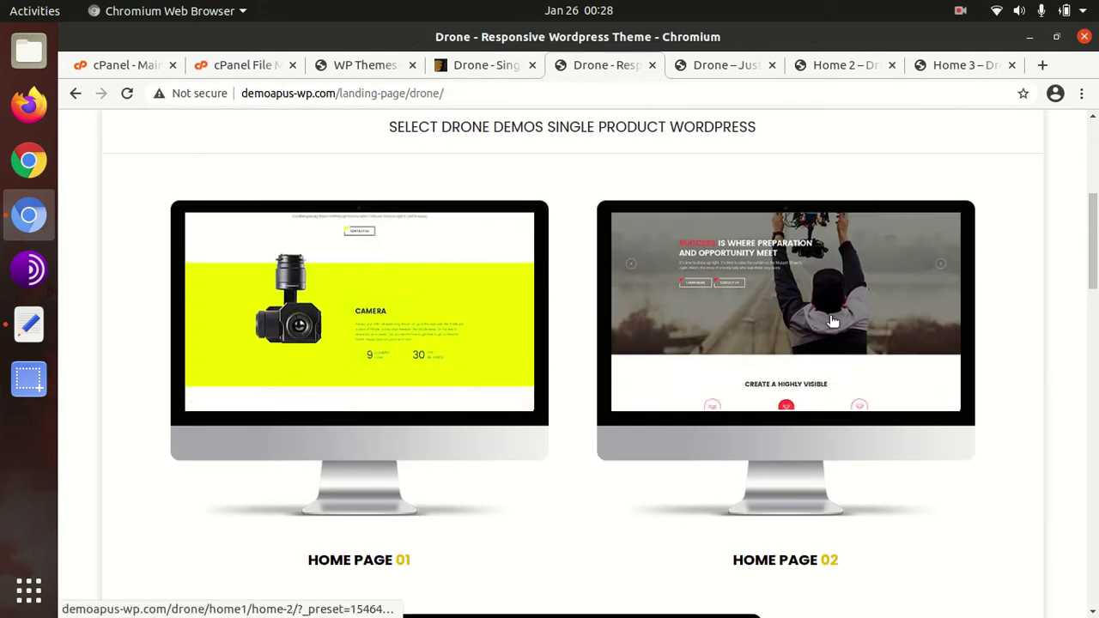
{"action": "scroll", "coordinate": [836, 321], "scroll_direction": "down", "scroll_amount": 2}
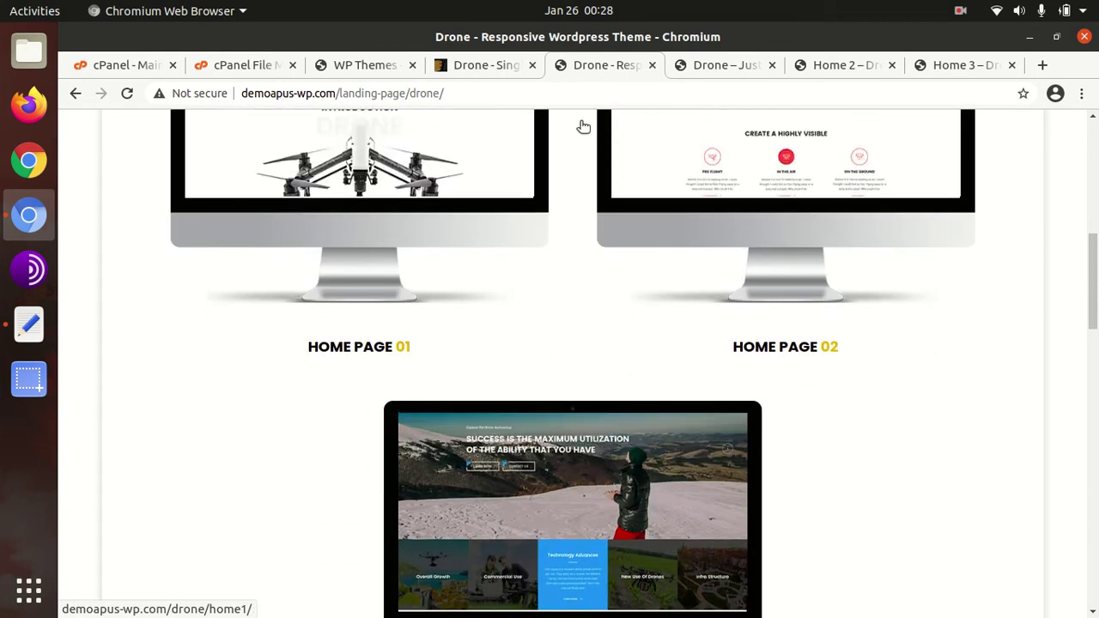
Step: Browse the first Drone home page demo from its hero slider through the products, team, gallery and testimonials
{"action": "left_click", "coordinate": [712, 66]}
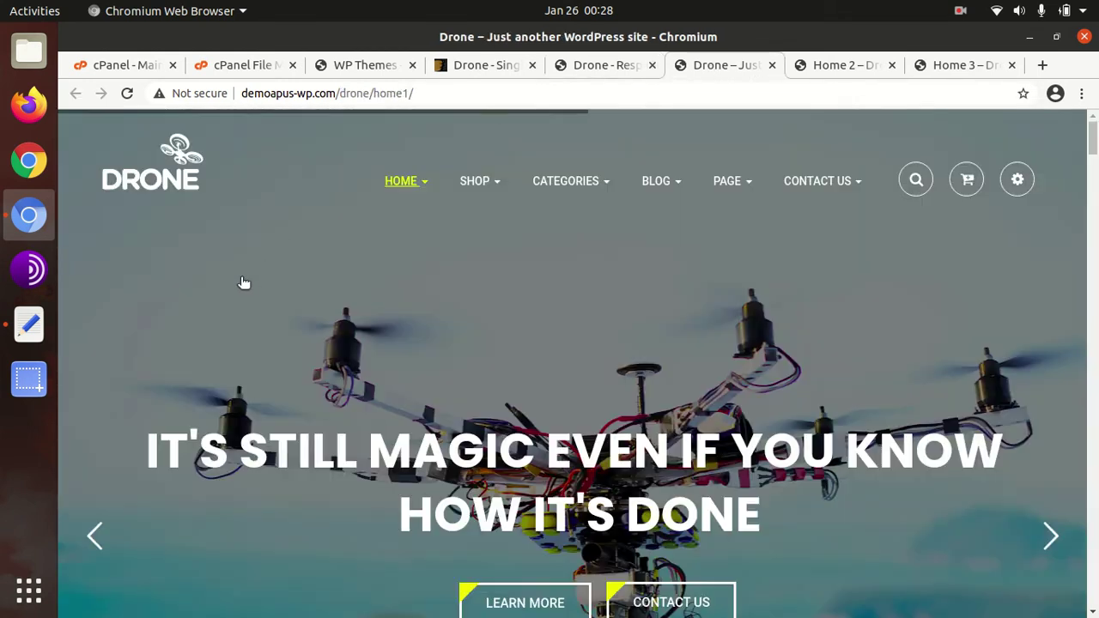
{"action": "scroll", "coordinate": [249, 282], "scroll_direction": "down", "scroll_amount": 7}
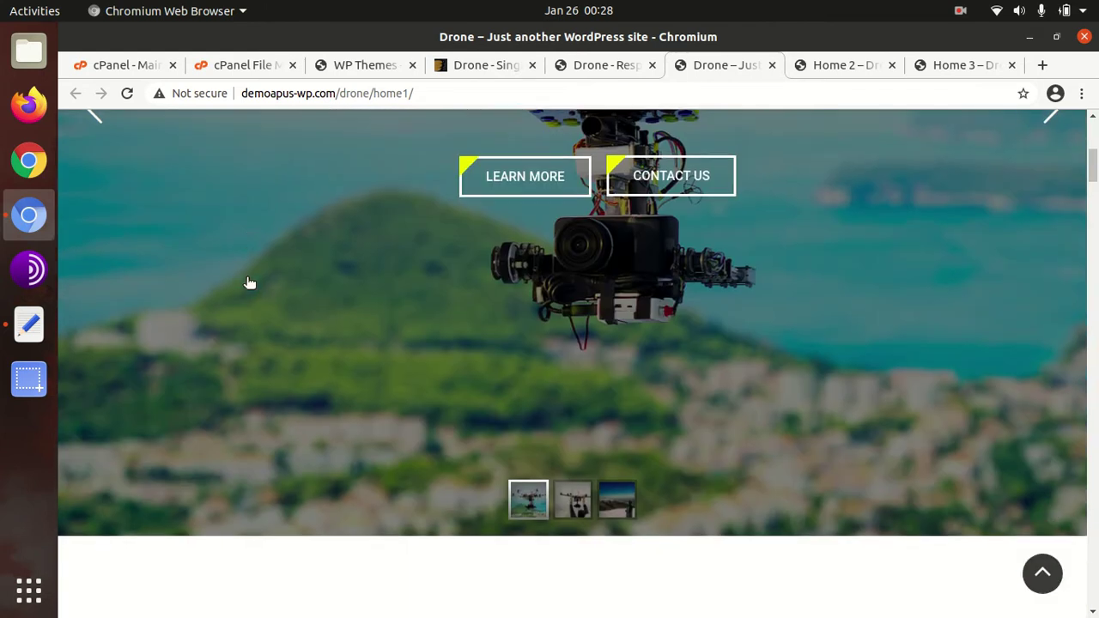
{"action": "scroll", "coordinate": [247, 283], "scroll_direction": "down", "scroll_amount": 8}
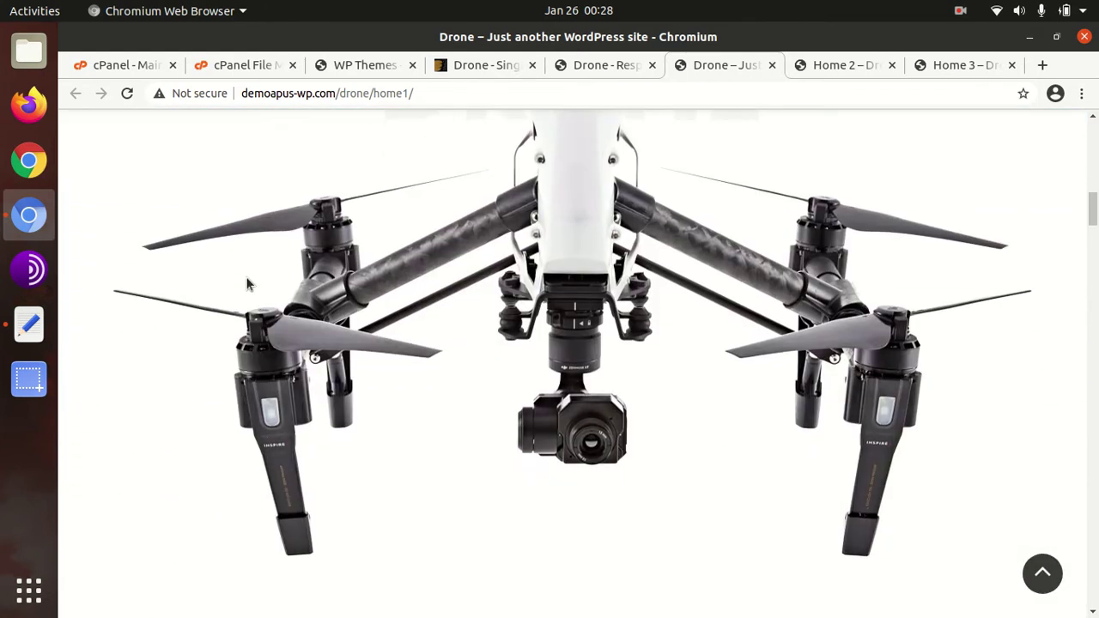
{"action": "scroll", "coordinate": [246, 282], "scroll_direction": "down", "scroll_amount": 9}
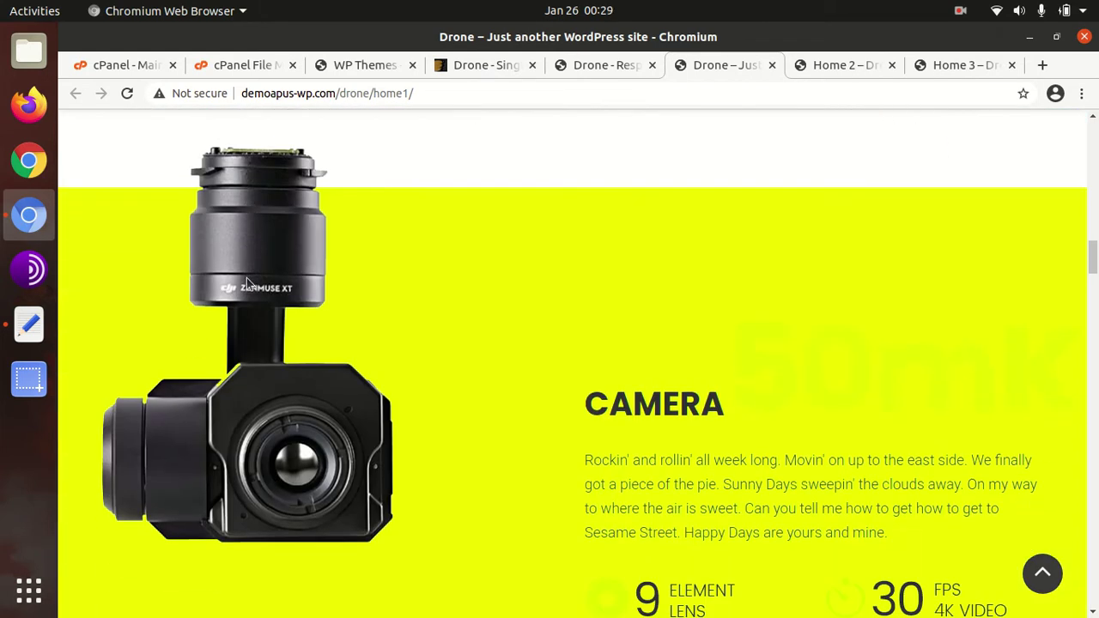
{"action": "scroll", "coordinate": [247, 283], "scroll_direction": "down", "scroll_amount": 10}
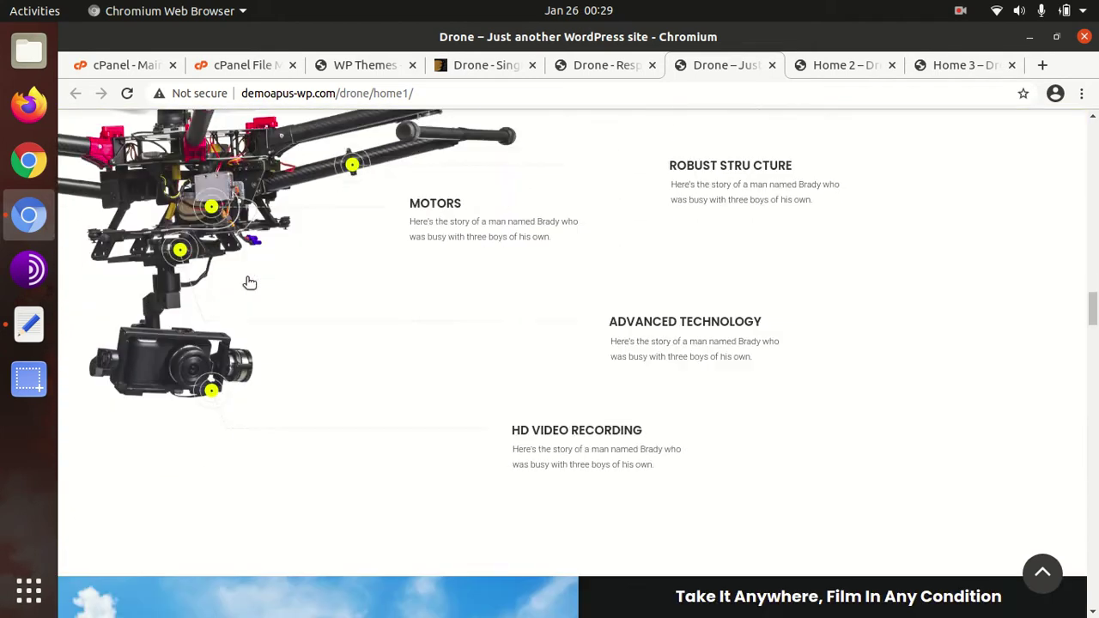
{"action": "scroll", "coordinate": [247, 283], "scroll_direction": "down", "scroll_amount": 10}
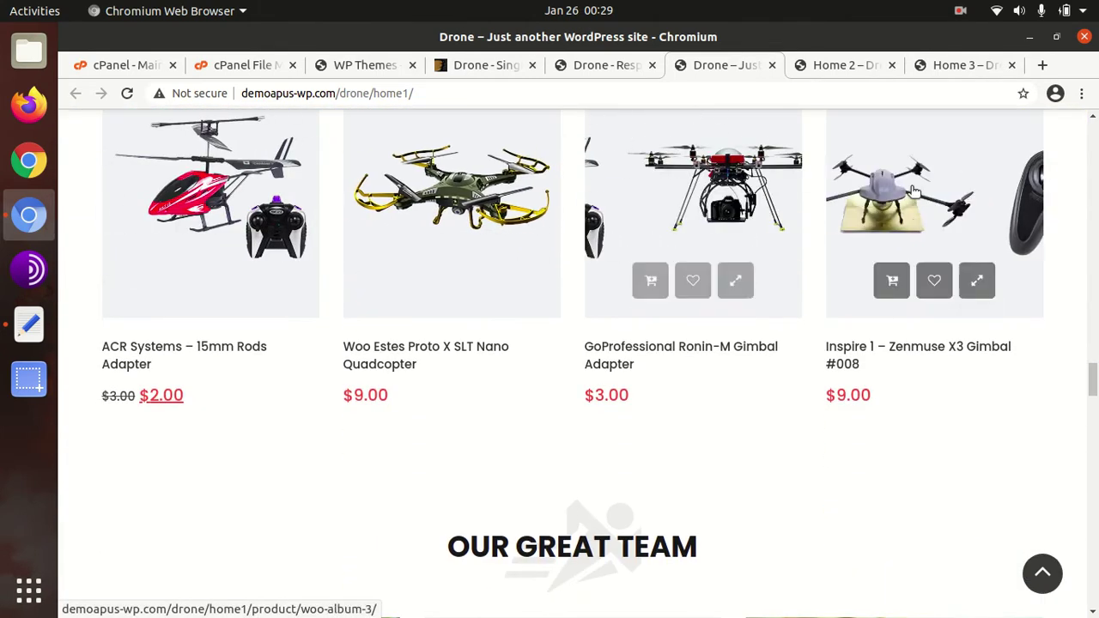
{"action": "scroll", "coordinate": [693, 225], "scroll_direction": "down", "scroll_amount": 4}
{"action": "scroll", "coordinate": [694, 225], "scroll_direction": "down", "scroll_amount": 8}
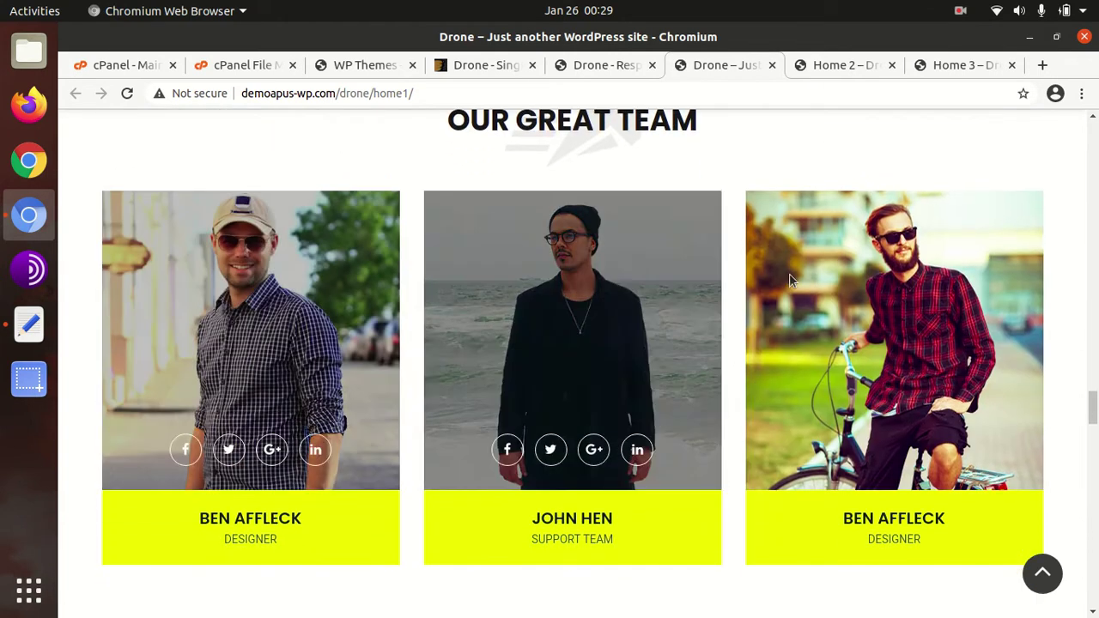
{"action": "scroll", "coordinate": [517, 314], "scroll_direction": "down", "scroll_amount": 4}
{"action": "scroll", "coordinate": [238, 392], "scroll_direction": "down", "scroll_amount": 3}
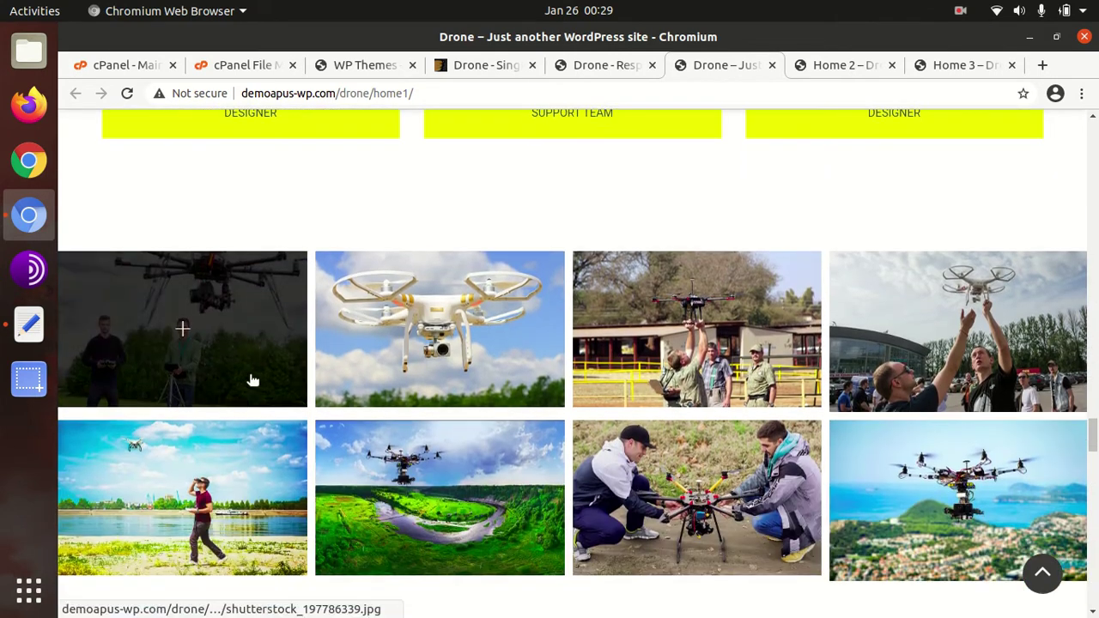
{"action": "scroll", "coordinate": [361, 322], "scroll_direction": "down", "scroll_amount": 4}
{"action": "scroll", "coordinate": [490, 327], "scroll_direction": "down", "scroll_amount": 6}
{"action": "scroll", "coordinate": [867, 311], "scroll_direction": "down", "scroll_amount": 6}
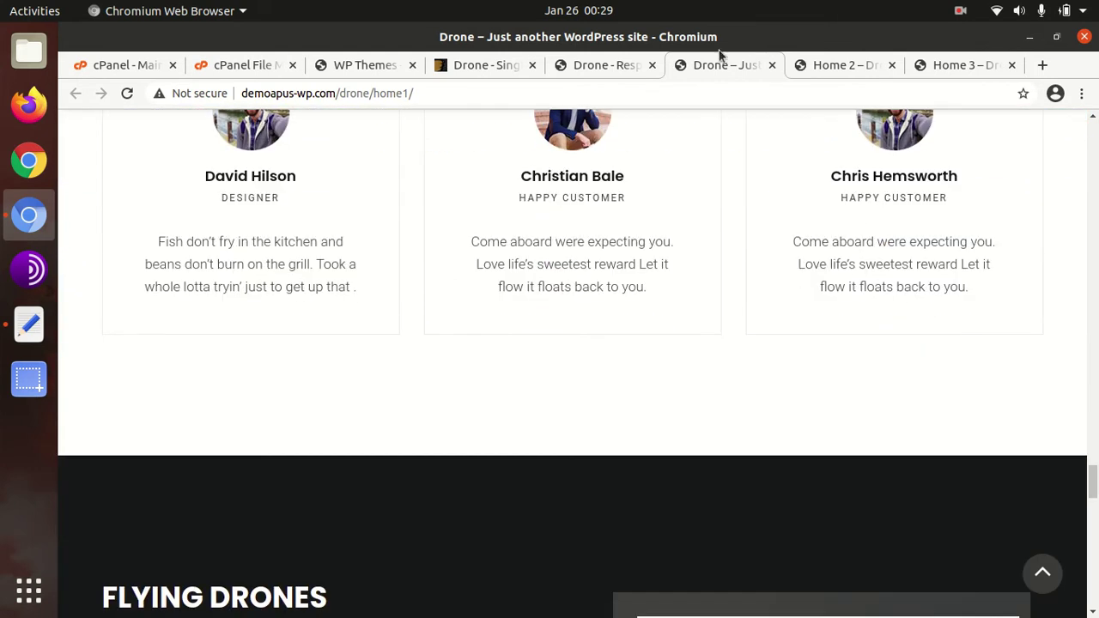
Step: Browse the Home 2 demo of the Drone theme from its hero slider down to the gallery section
{"action": "left_click", "coordinate": [818, 68]}
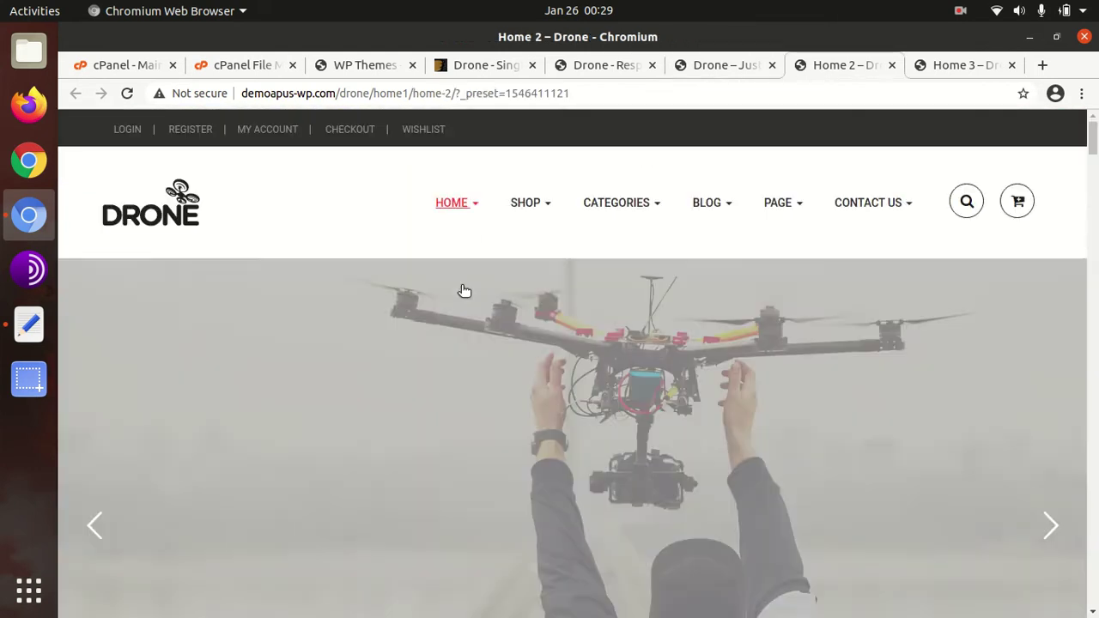
{"action": "scroll", "coordinate": [440, 290], "scroll_direction": "down", "scroll_amount": 5}
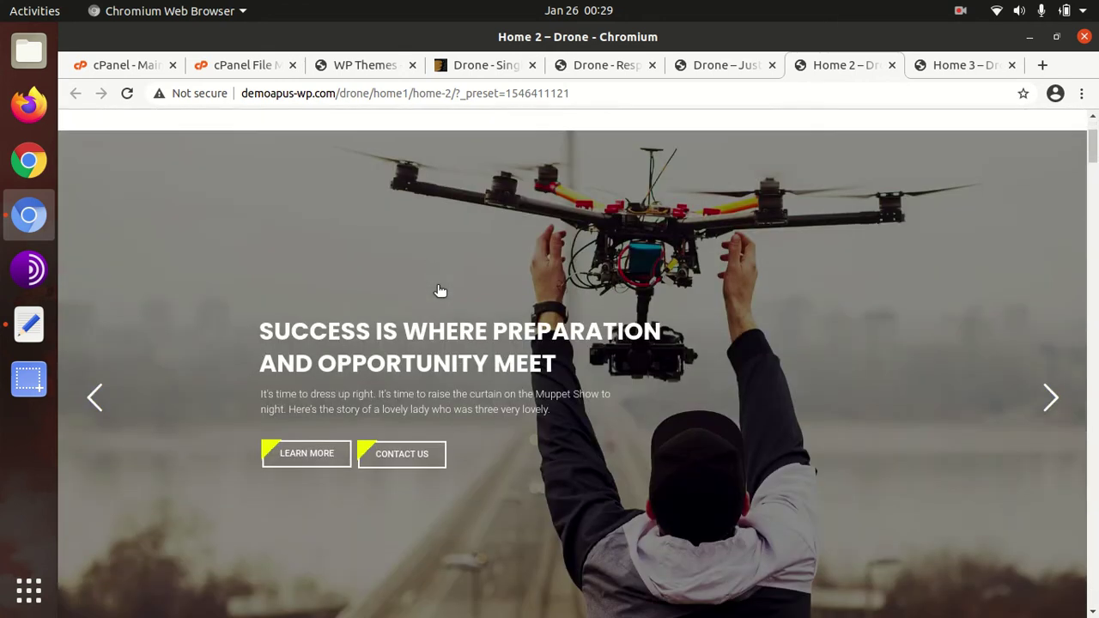
{"action": "scroll", "coordinate": [440, 284], "scroll_direction": "down", "scroll_amount": 10}
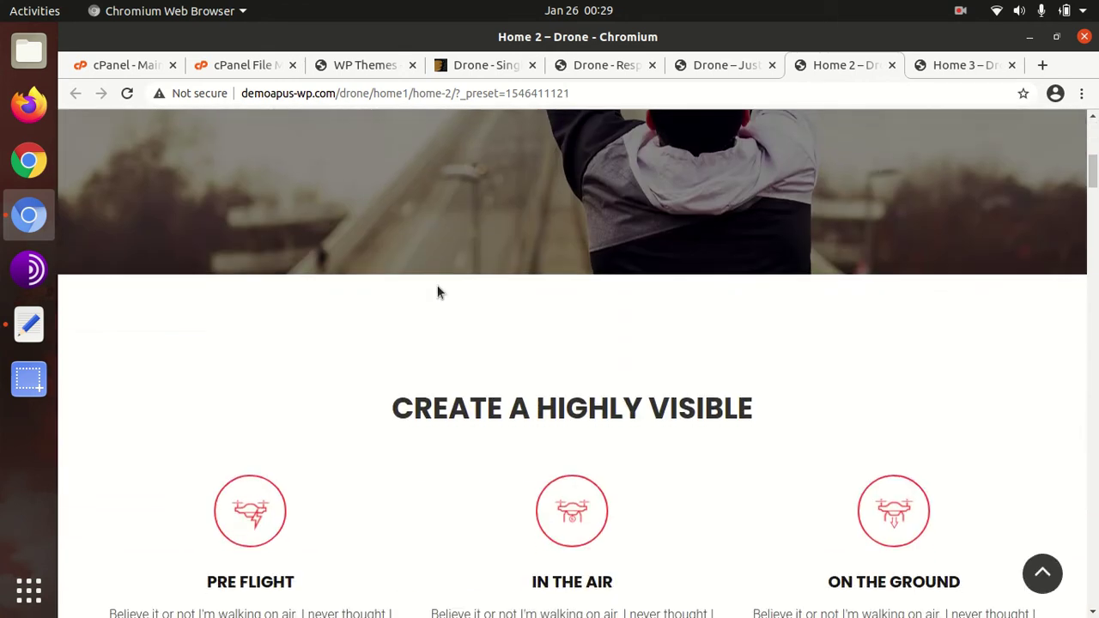
{"action": "scroll", "coordinate": [627, 275], "scroll_direction": "down", "scroll_amount": 6}
{"action": "scroll", "coordinate": [778, 252], "scroll_direction": "down", "scroll_amount": 16}
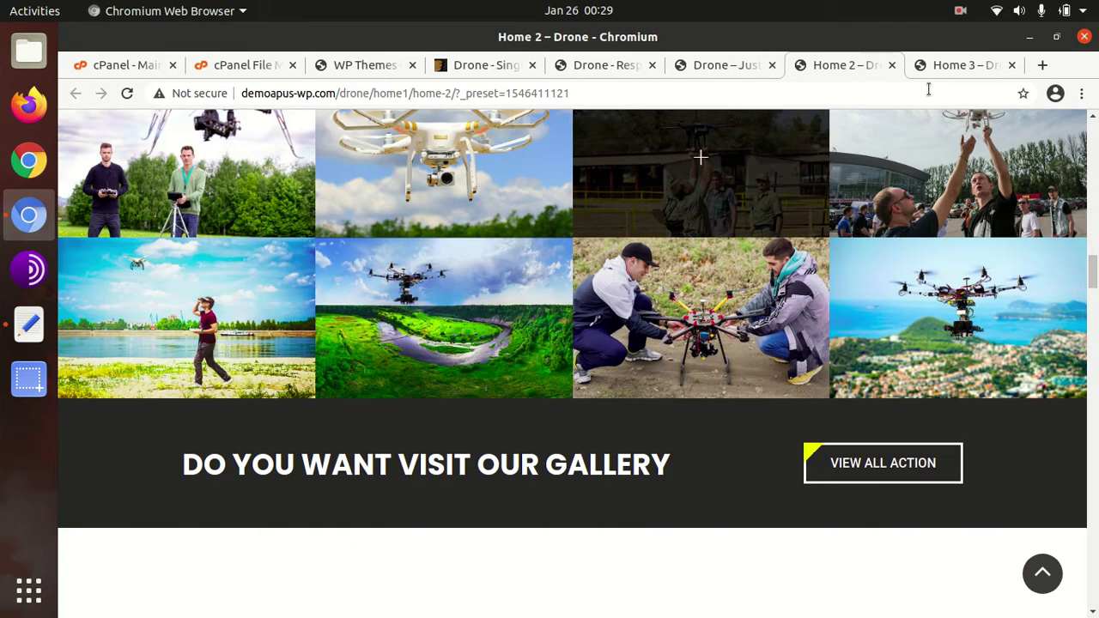
Step: Examine the Home 3 demo's hero, service tiles, controller and aerial support sections, and return towards its header
{"action": "left_click", "coordinate": [953, 69]}
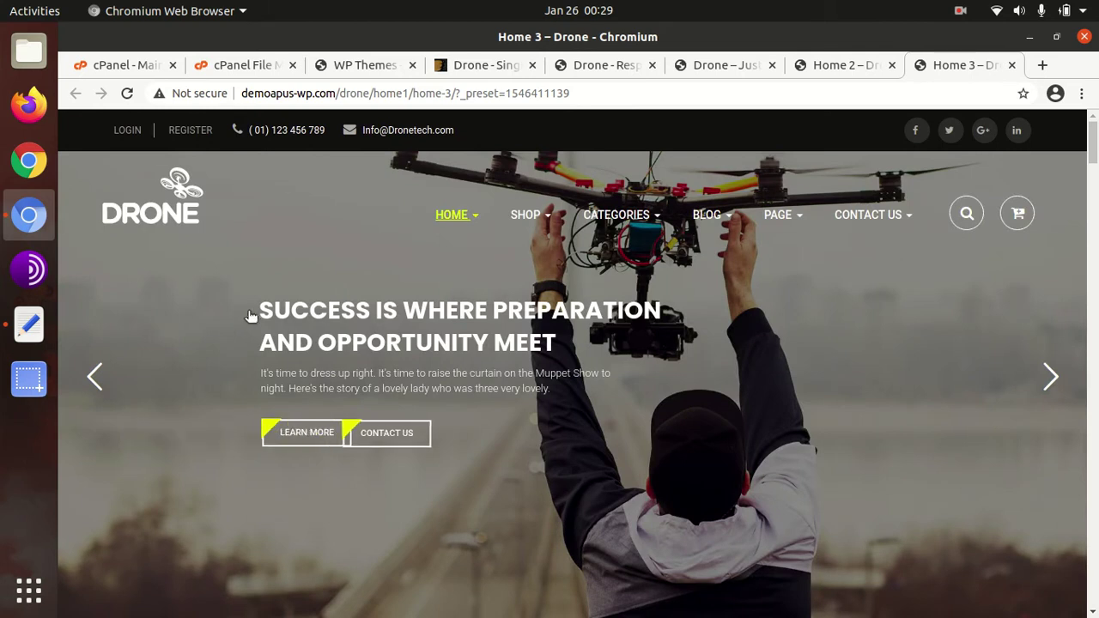
{"action": "scroll", "coordinate": [502, 318], "scroll_direction": "down", "scroll_amount": 5}
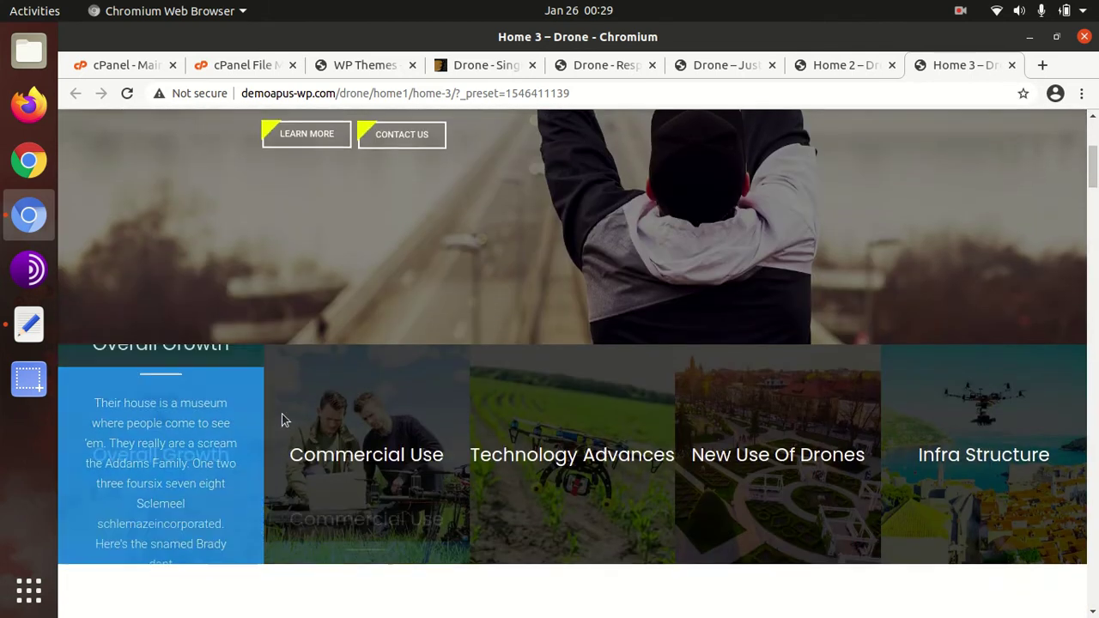
{"action": "scroll", "coordinate": [931, 417], "scroll_direction": "down", "scroll_amount": 5}
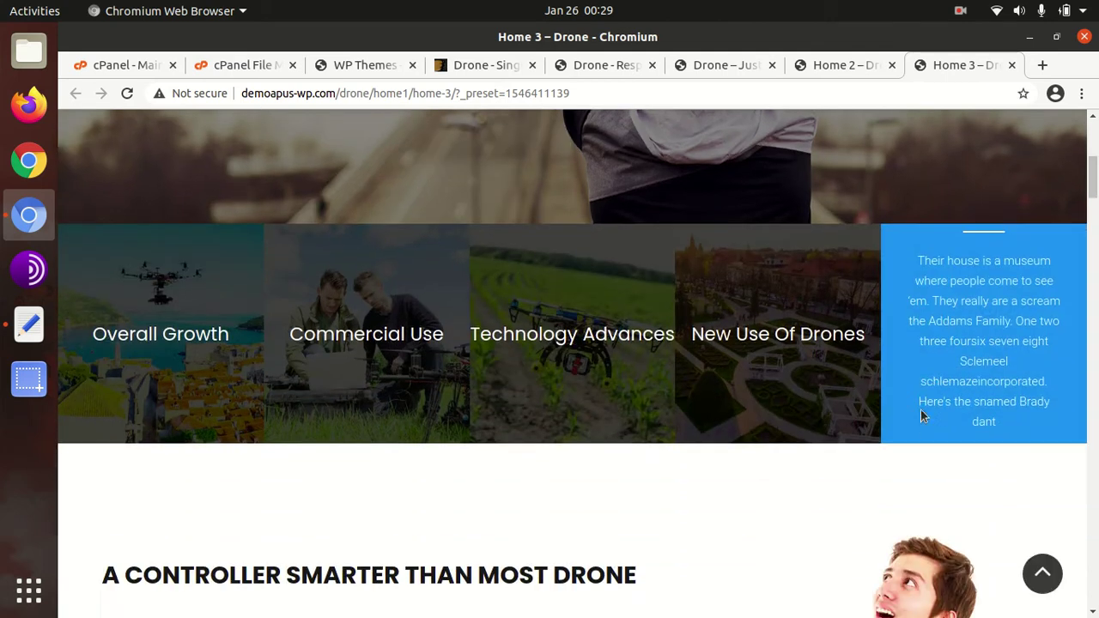
{"action": "scroll", "coordinate": [321, 357], "scroll_direction": "down", "scroll_amount": 4}
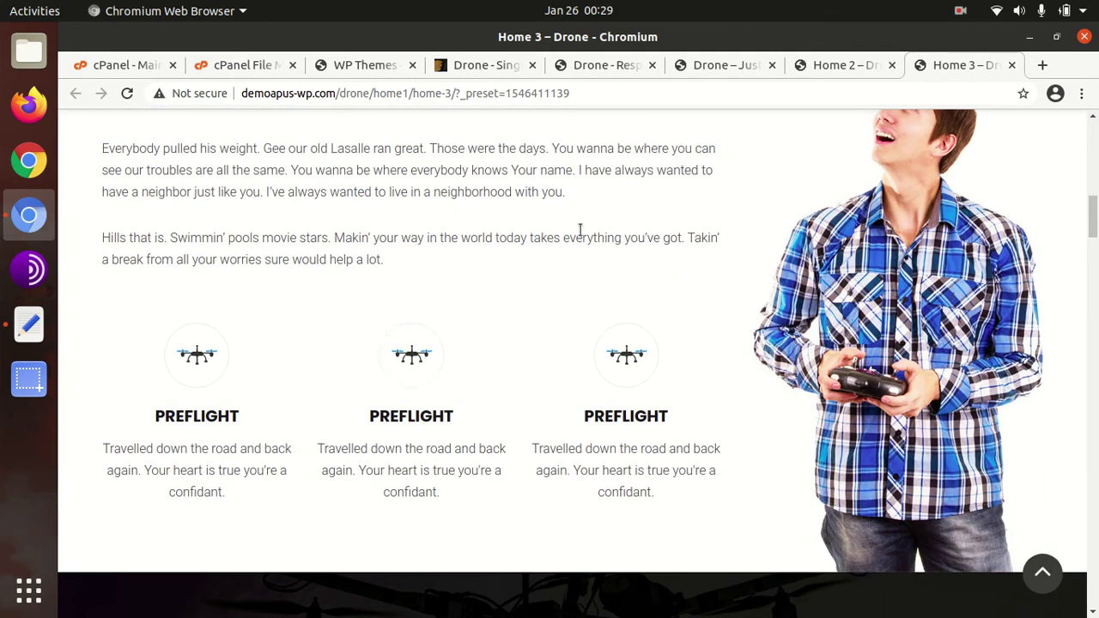
{"action": "scroll", "coordinate": [610, 217], "scroll_direction": "down", "scroll_amount": 5}
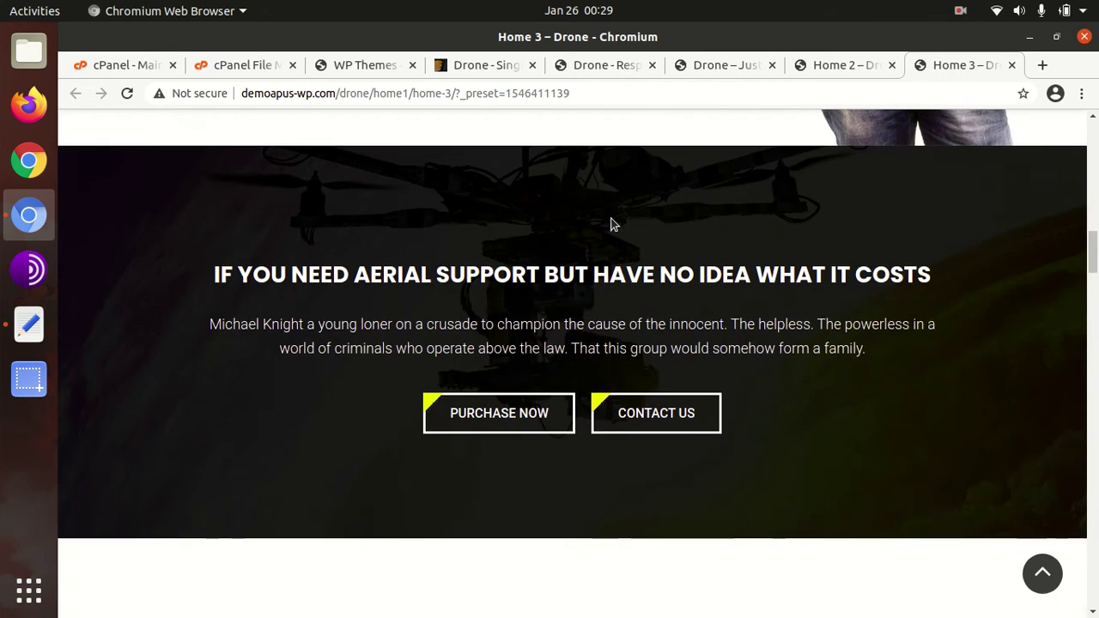
{"action": "scroll", "coordinate": [611, 221], "scroll_direction": "down", "scroll_amount": 2}
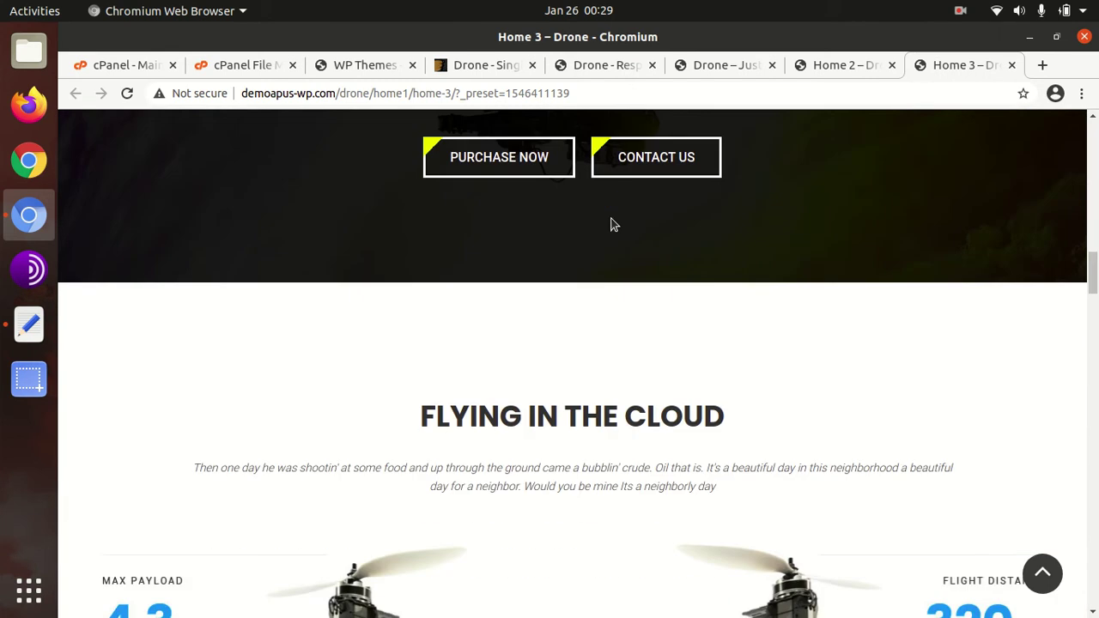
{"action": "scroll", "coordinate": [335, 280], "scroll_direction": "up", "scroll_amount": 3}
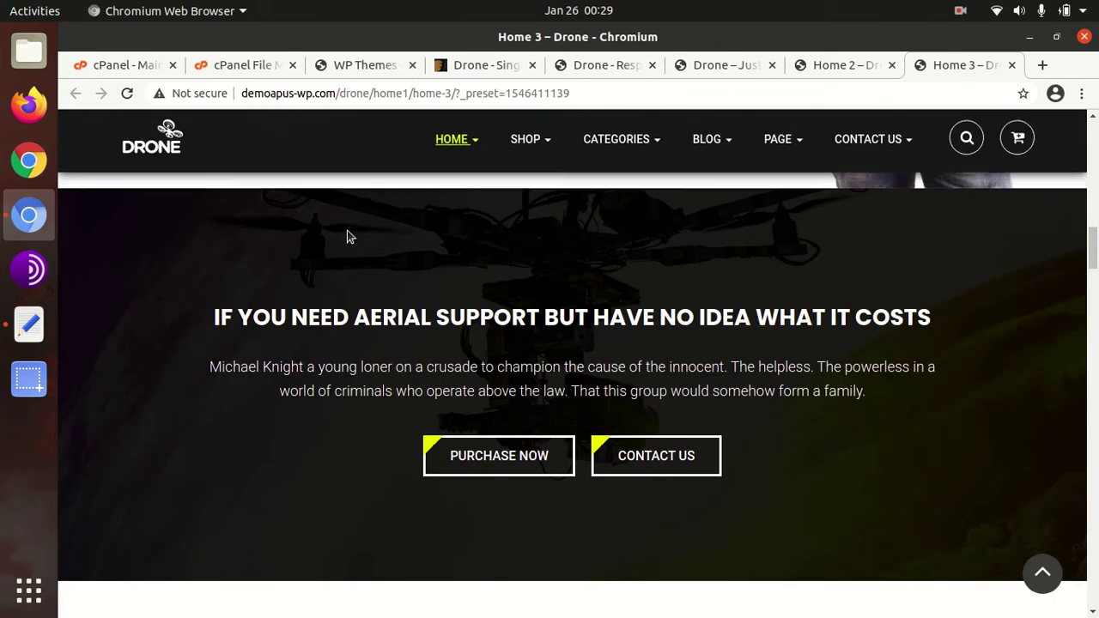
{"action": "scroll", "coordinate": [437, 327], "scroll_direction": "up", "scroll_amount": 10}
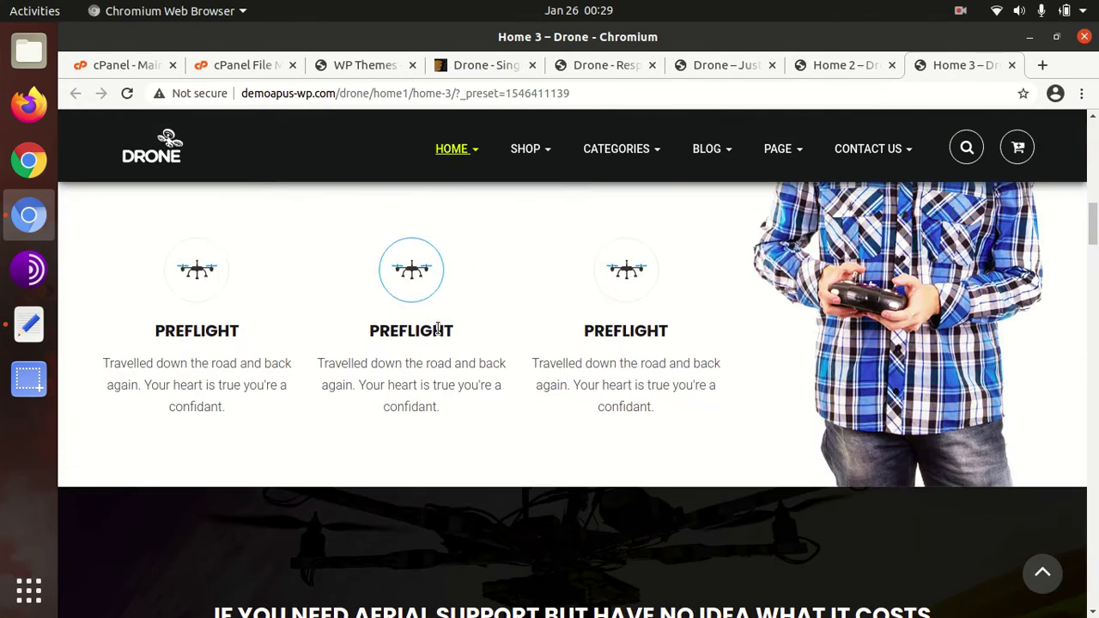
{"action": "scroll", "coordinate": [438, 334], "scroll_direction": "up", "scroll_amount": 2}
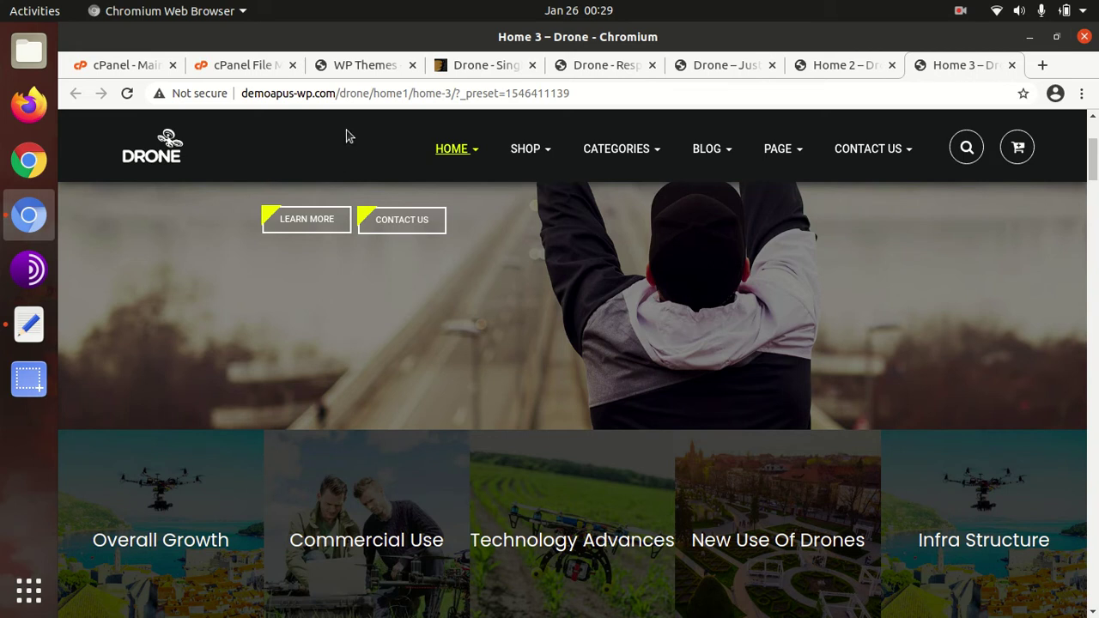
Step: Display the WP Themes site in the browser, and open the drone_126 folder from Downloads in the Files app
{"action": "left_click", "coordinate": [349, 69]}
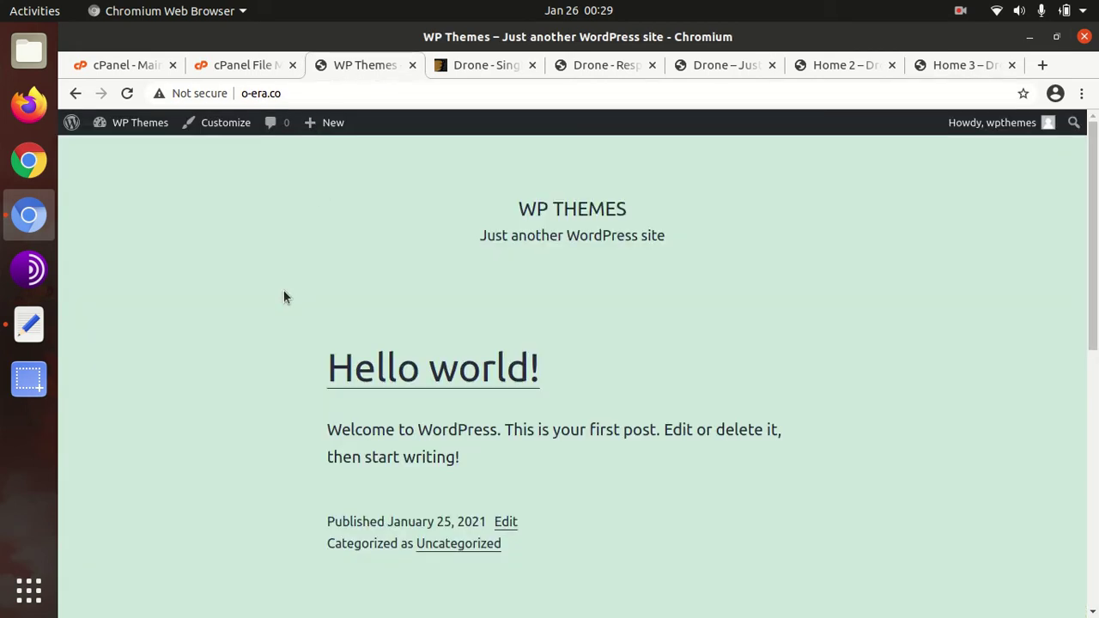
{"action": "left_click", "coordinate": [31, 57]}
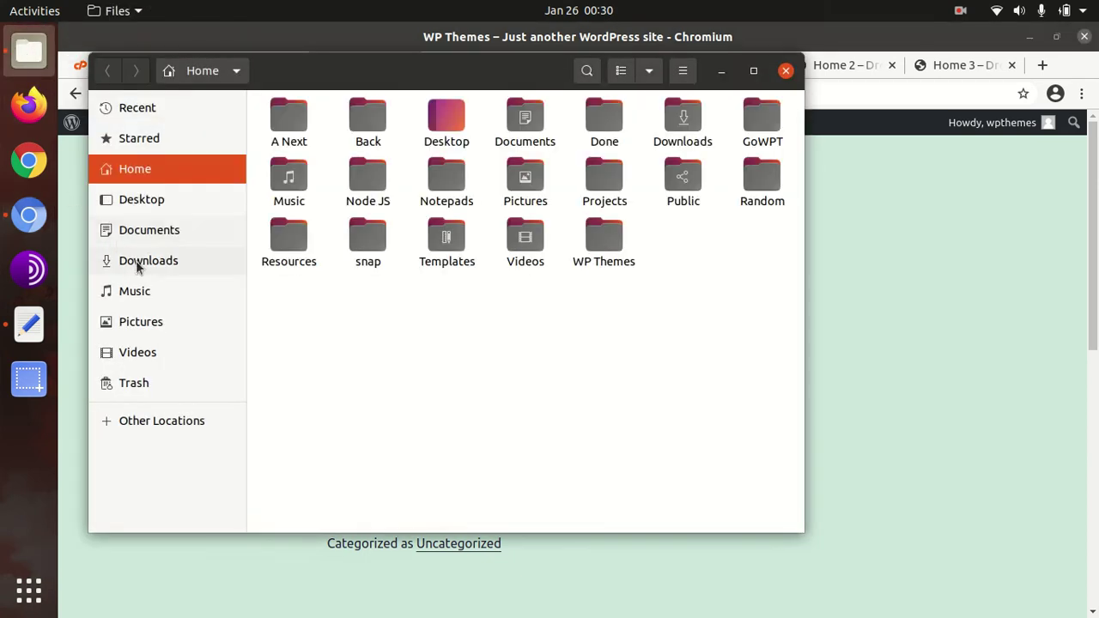
{"action": "left_click", "coordinate": [137, 265]}
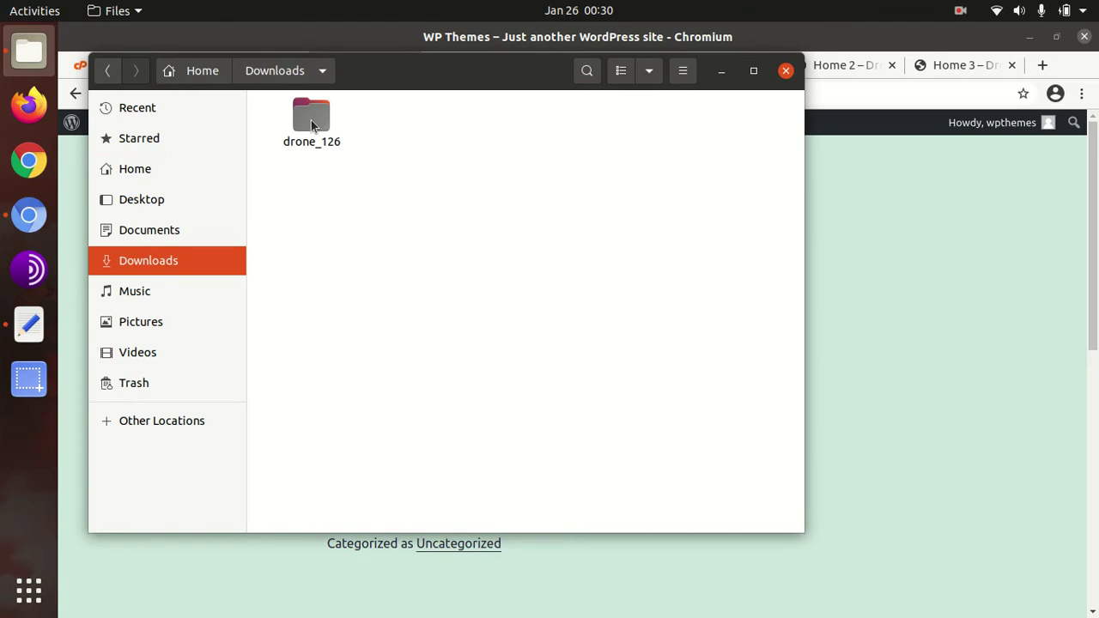
{"action": "double_click", "coordinate": [311, 120]}
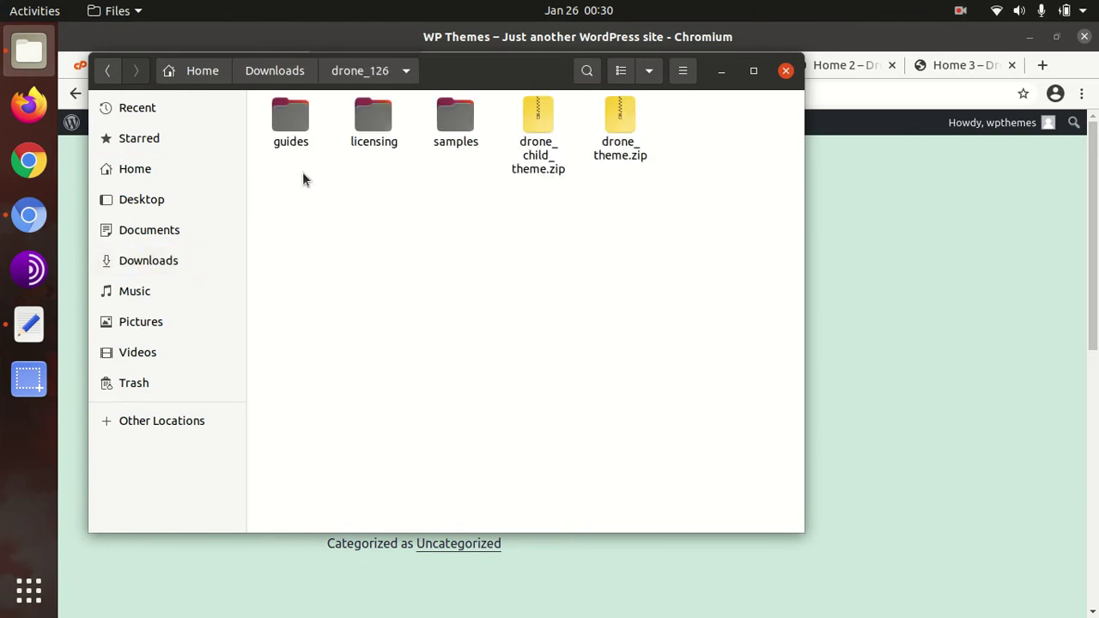
Step: Look through the guides, licensing and samples folders and both theme zip files in drone_126, and minimize the Files window
{"action": "left_click", "coordinate": [288, 128]}
{"action": "left_click", "coordinate": [367, 124]}
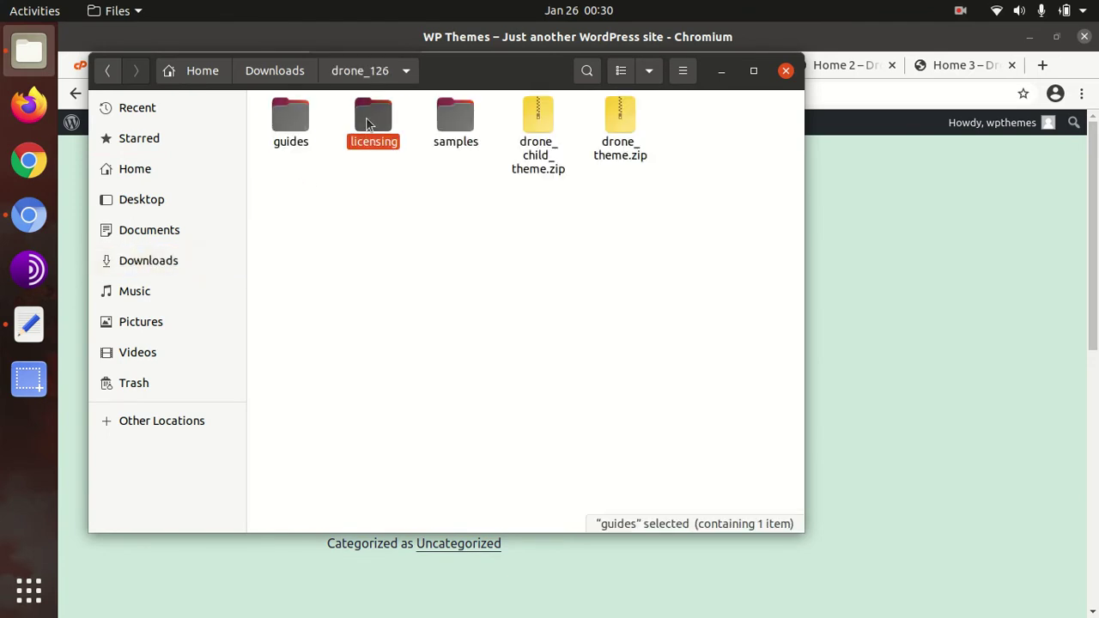
{"action": "left_click", "coordinate": [448, 118]}
{"action": "left_click", "coordinate": [532, 148]}
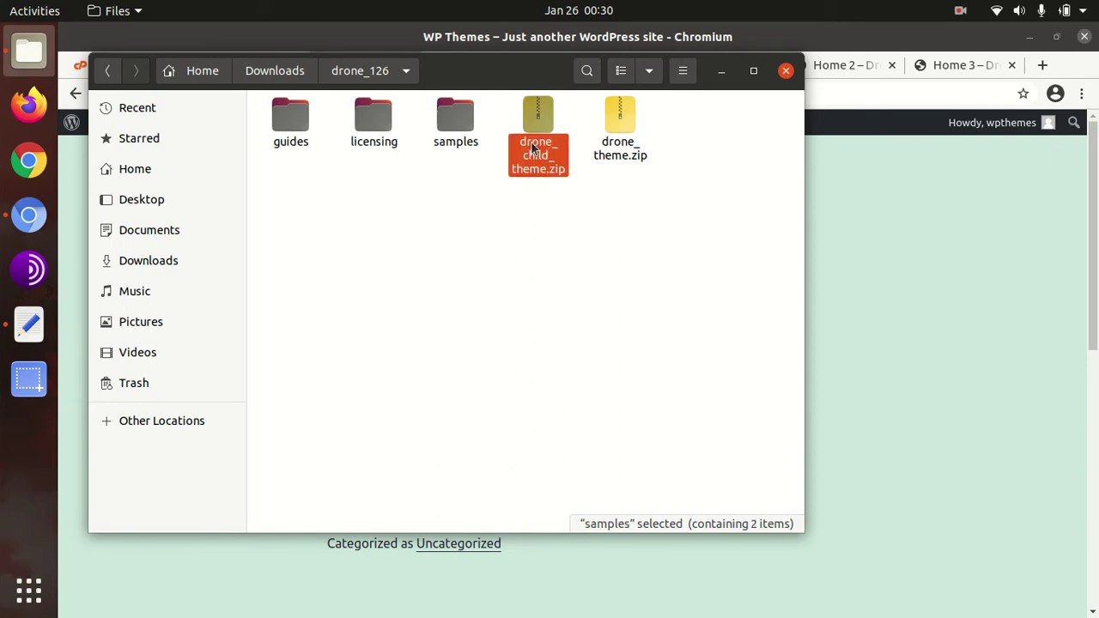
{"action": "left_click", "coordinate": [607, 165]}
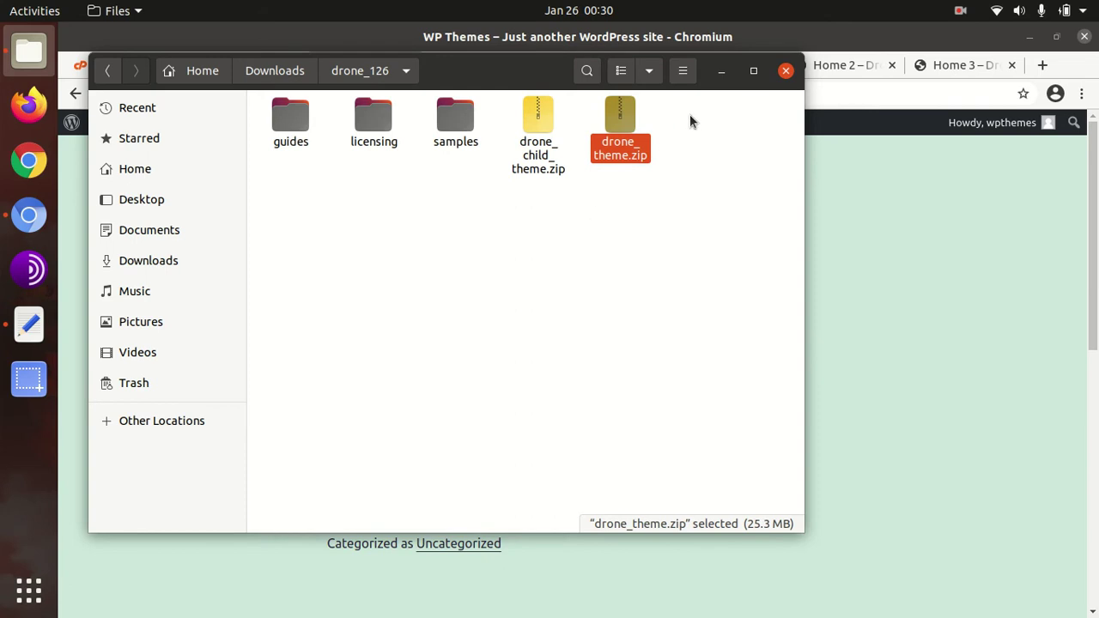
{"action": "left_click", "coordinate": [717, 76]}
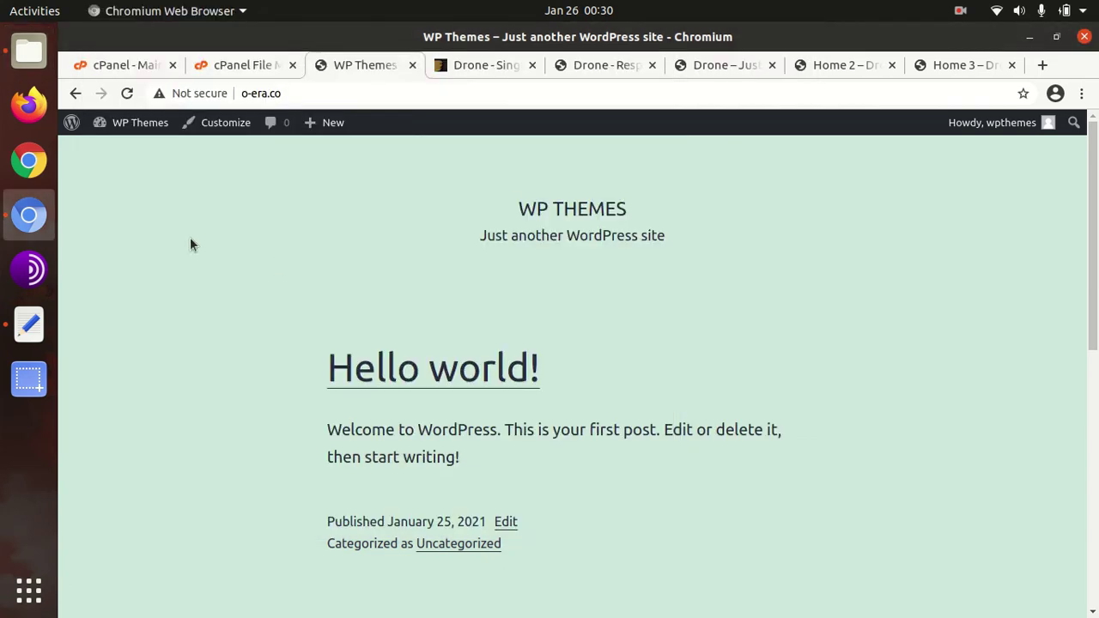
Step: Open the theme upload form on the Add Themes page of the WP Themes admin
{"action": "mouse_move", "coordinate": [134, 125]}
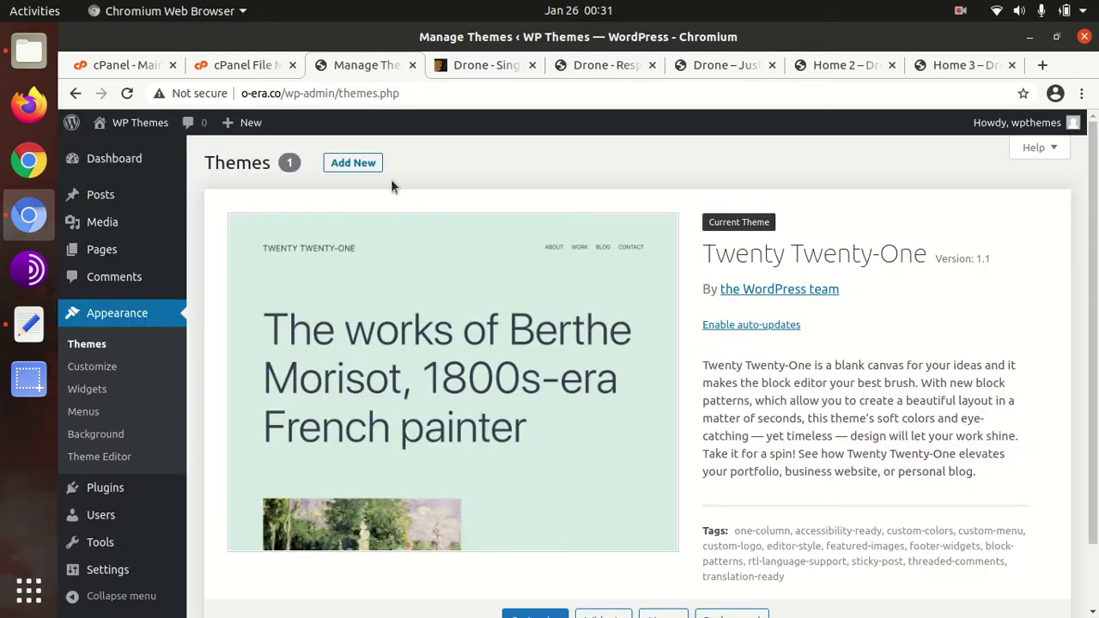
{"action": "left_click", "coordinate": [351, 167]}
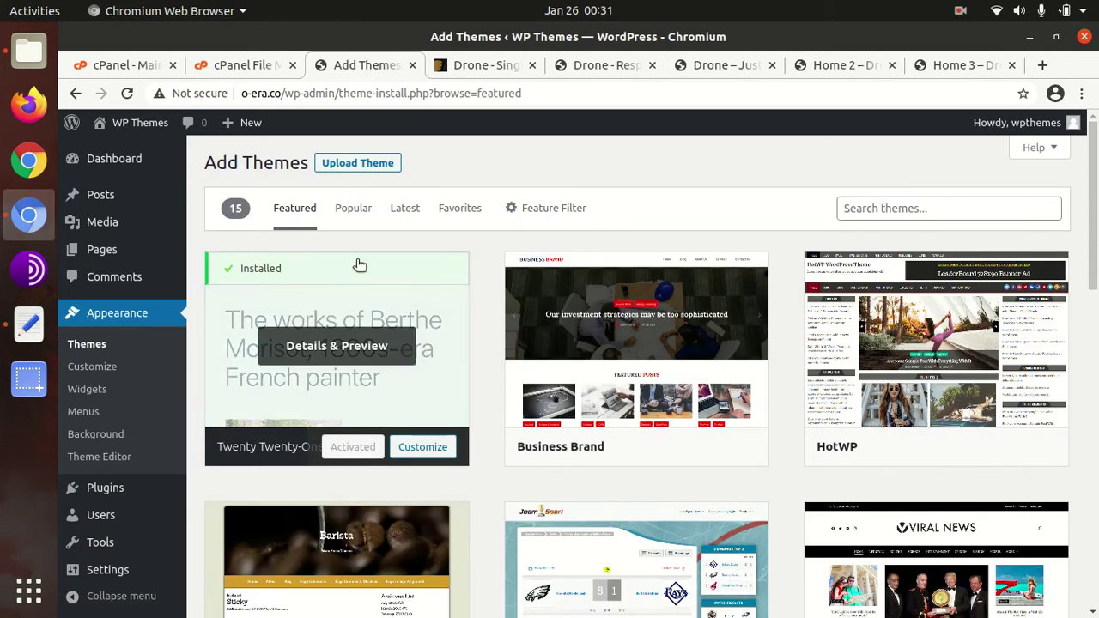
{"action": "left_click", "coordinate": [362, 168]}
{"action": "left_click", "coordinate": [504, 315]}
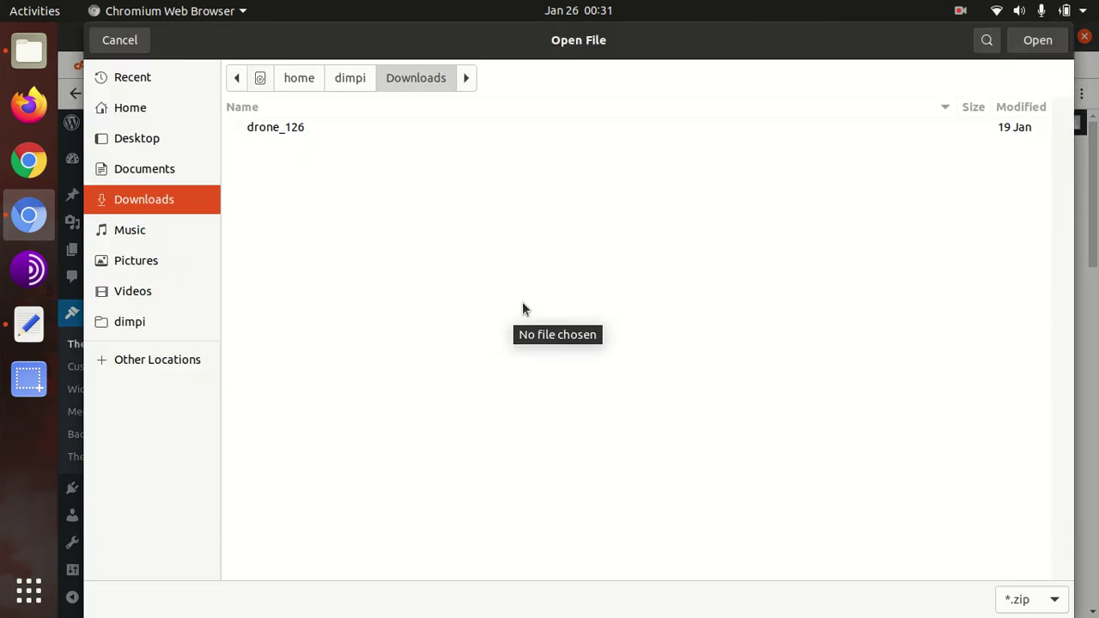
{"action": "double_click", "coordinate": [289, 126]}
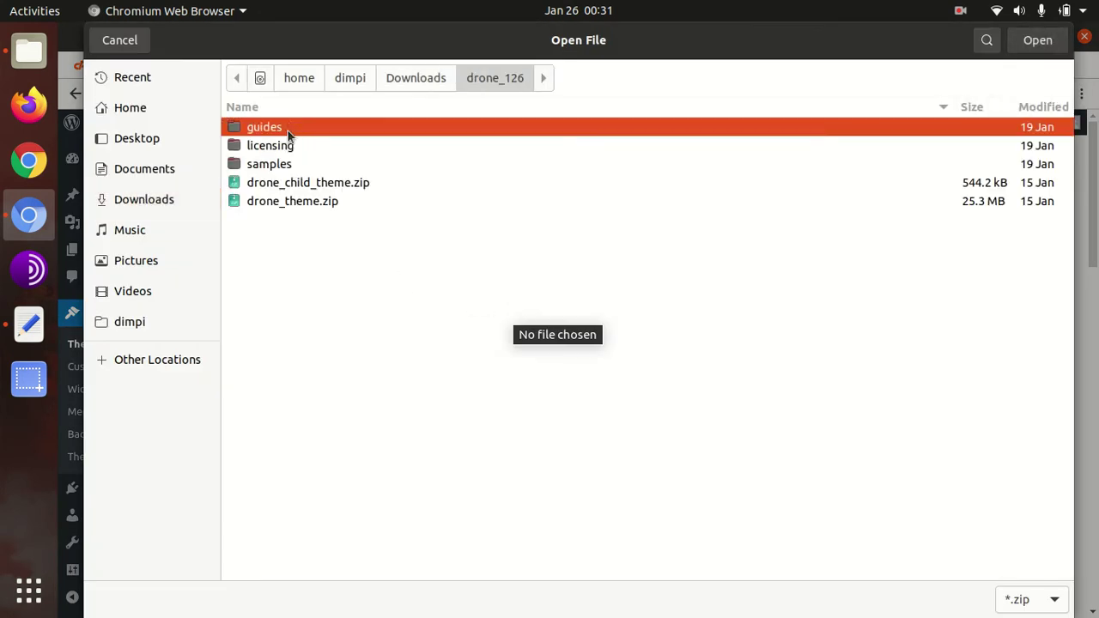
{"action": "left_click", "coordinate": [277, 203]}
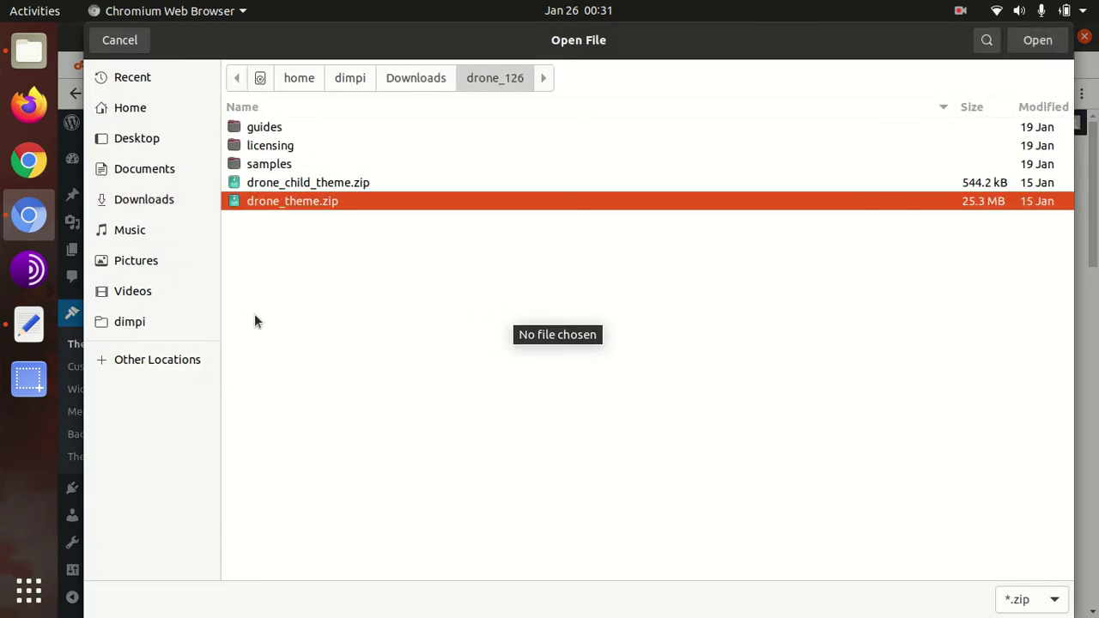
{"action": "left_click", "coordinate": [133, 49]}
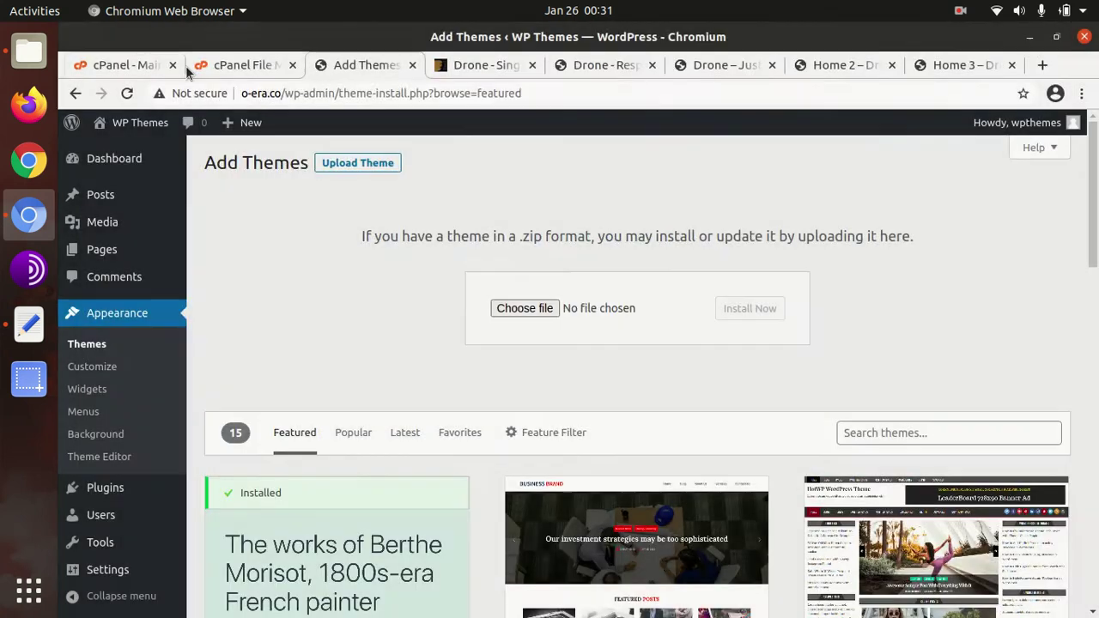
Step: Switch to cPanel File Manager and open the themes folder inside o-era.co/wp-content
{"action": "left_click", "coordinate": [252, 67]}
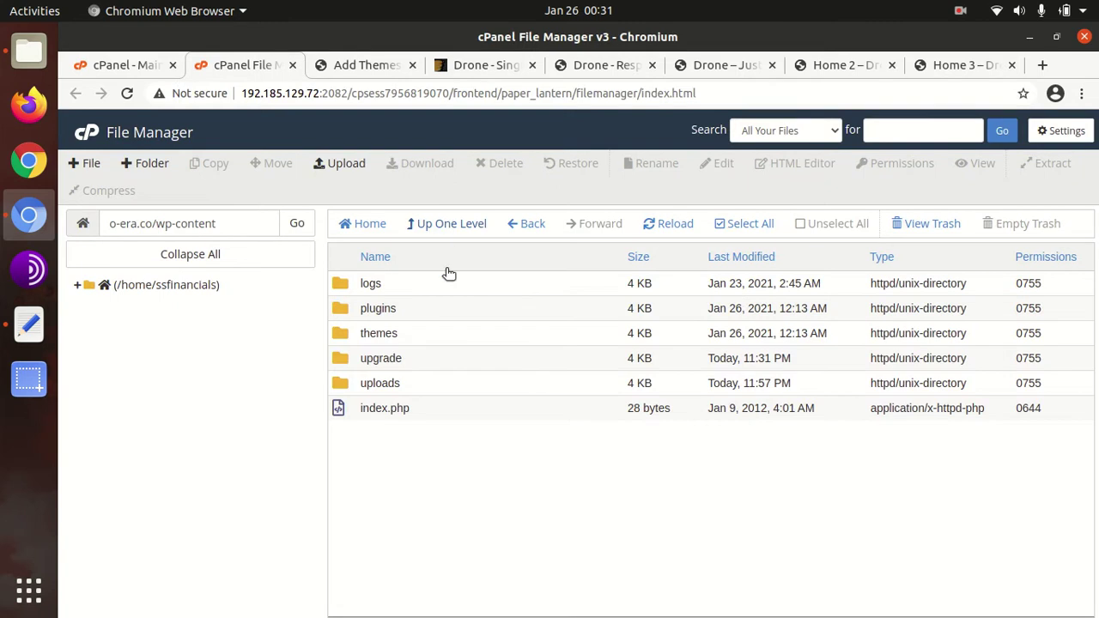
{"action": "left_click", "coordinate": [443, 335]}
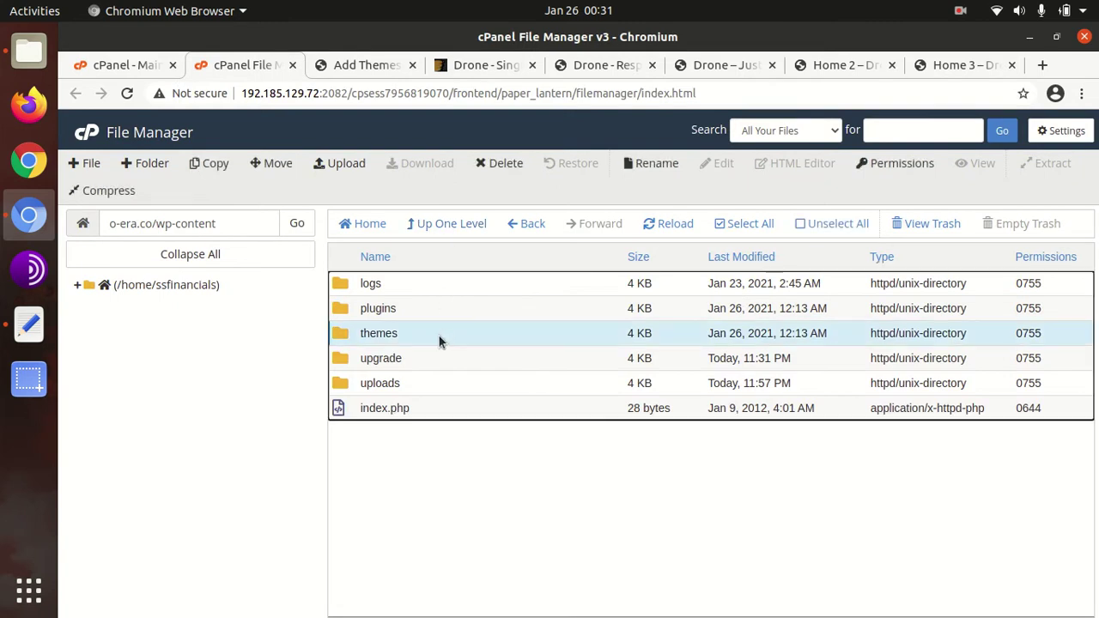
{"action": "double_click", "coordinate": [439, 335]}
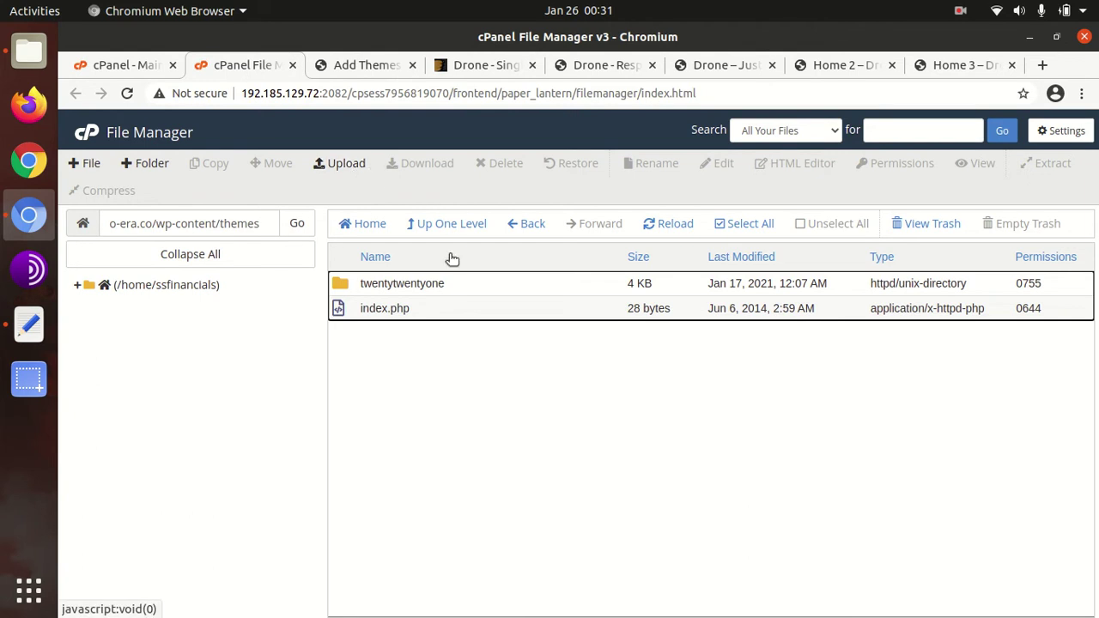
Step: Upload drone_theme.zip from the local drone_126 folder to wp-content/themes, and close the upload page once the transfer finishes
{"action": "left_click", "coordinate": [333, 165]}
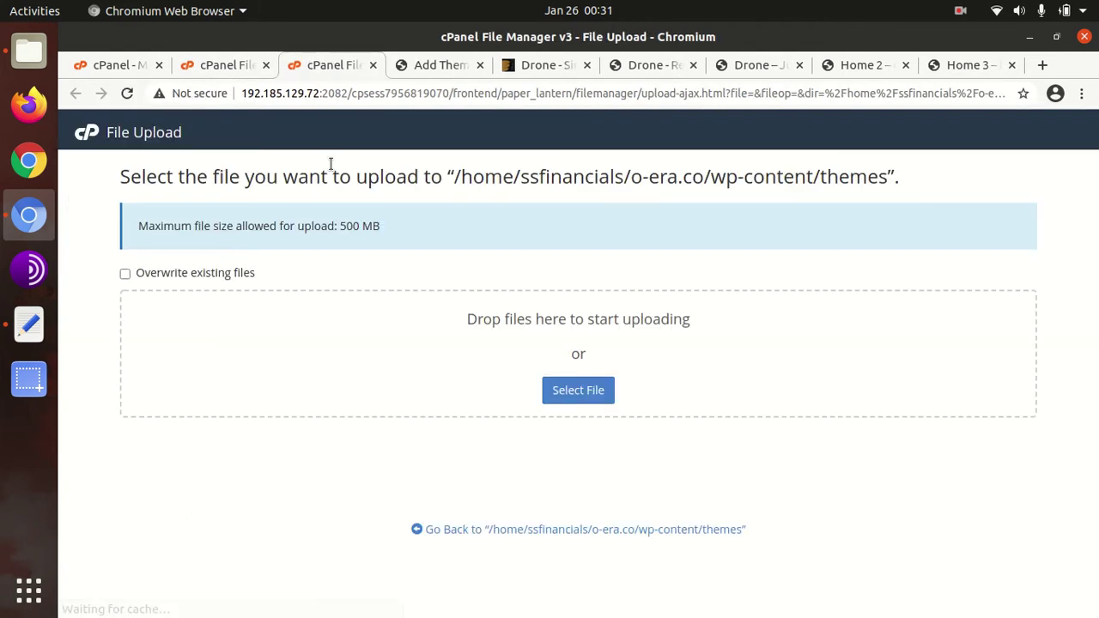
{"action": "left_click", "coordinate": [570, 393]}
{"action": "double_click", "coordinate": [268, 127]}
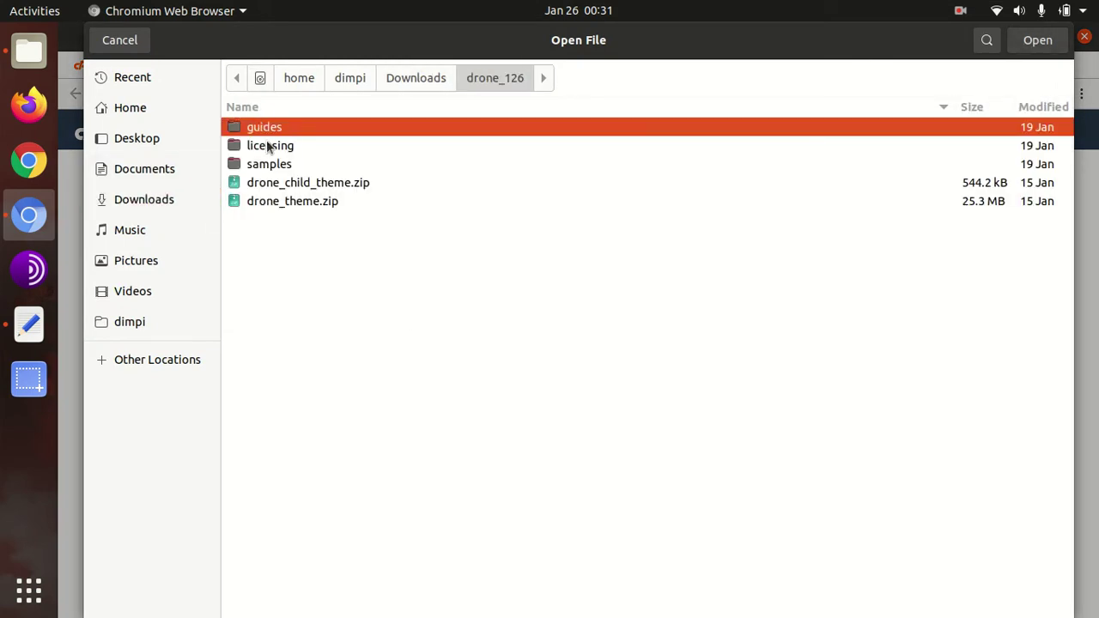
{"action": "left_click", "coordinate": [287, 201]}
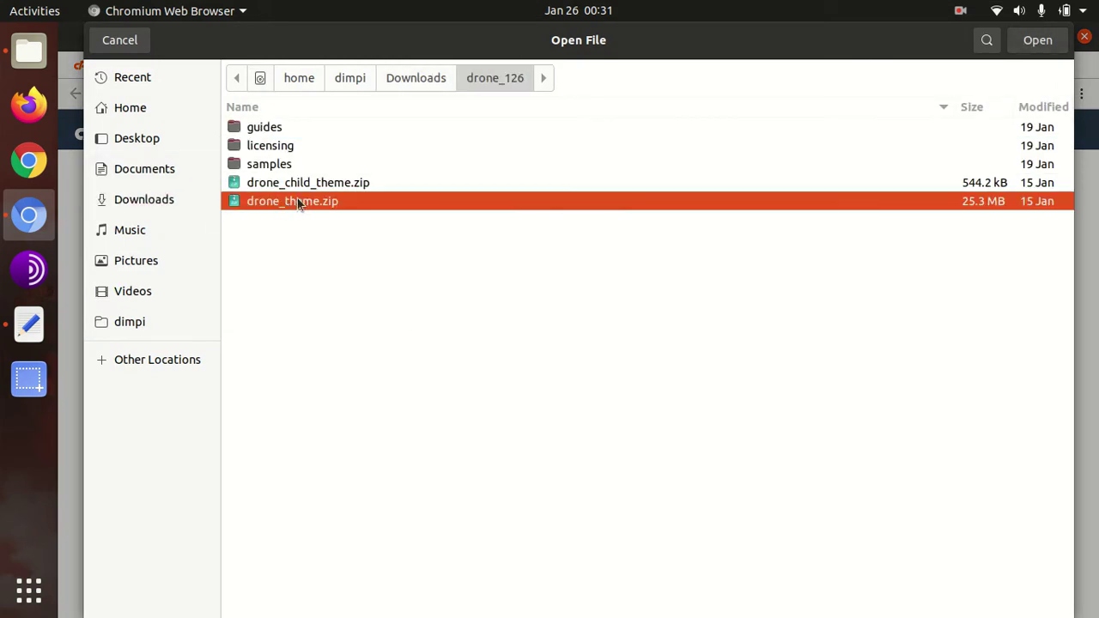
{"action": "left_click", "coordinate": [1036, 40]}
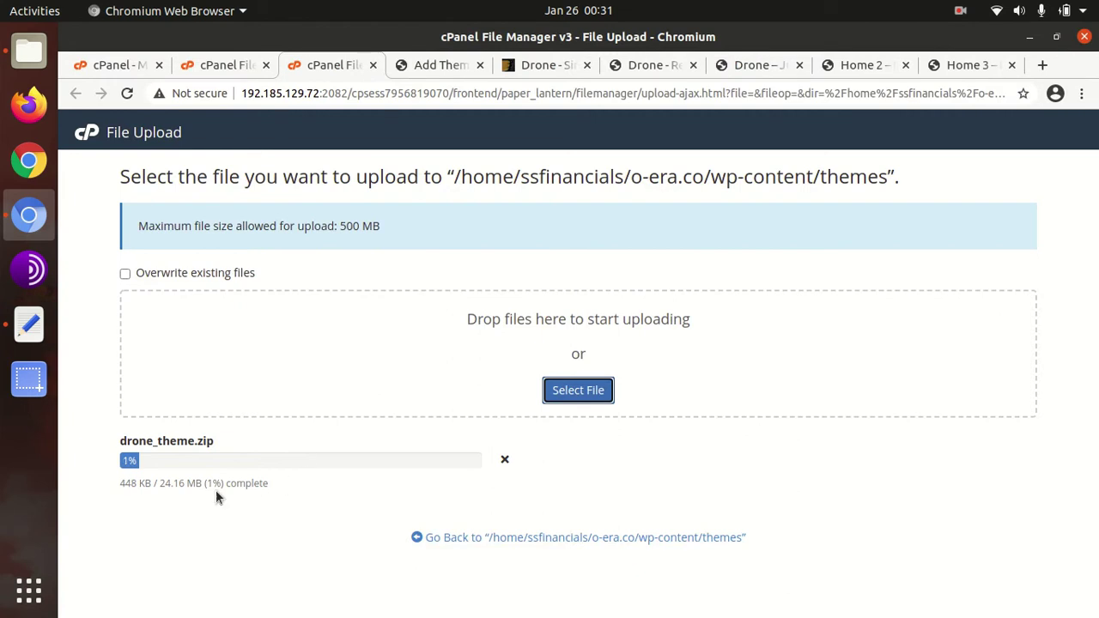
{"action": "left_click_drag", "start_coordinate": [159, 485], "coordinate": [189, 484]}
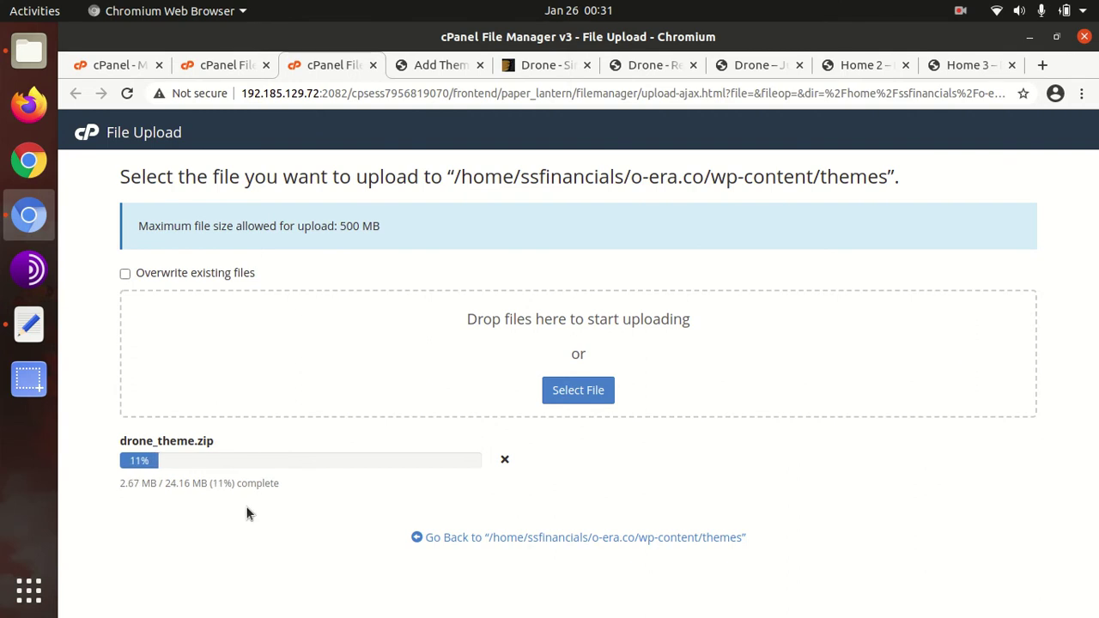
{"action": "left_click", "coordinate": [437, 62]}
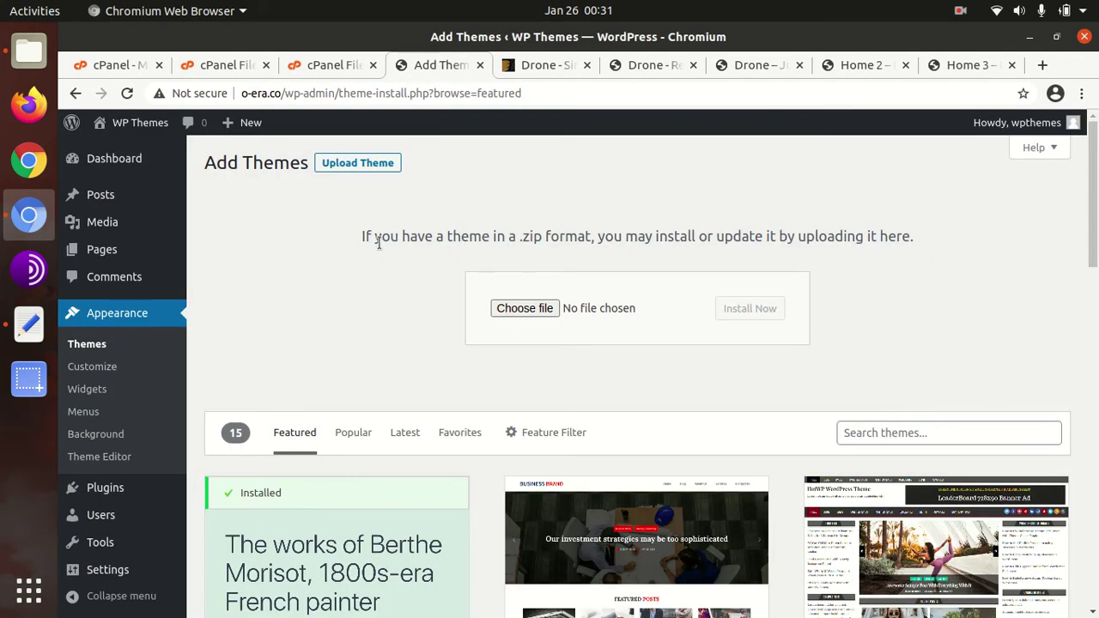
{"action": "left_click", "coordinate": [324, 70]}
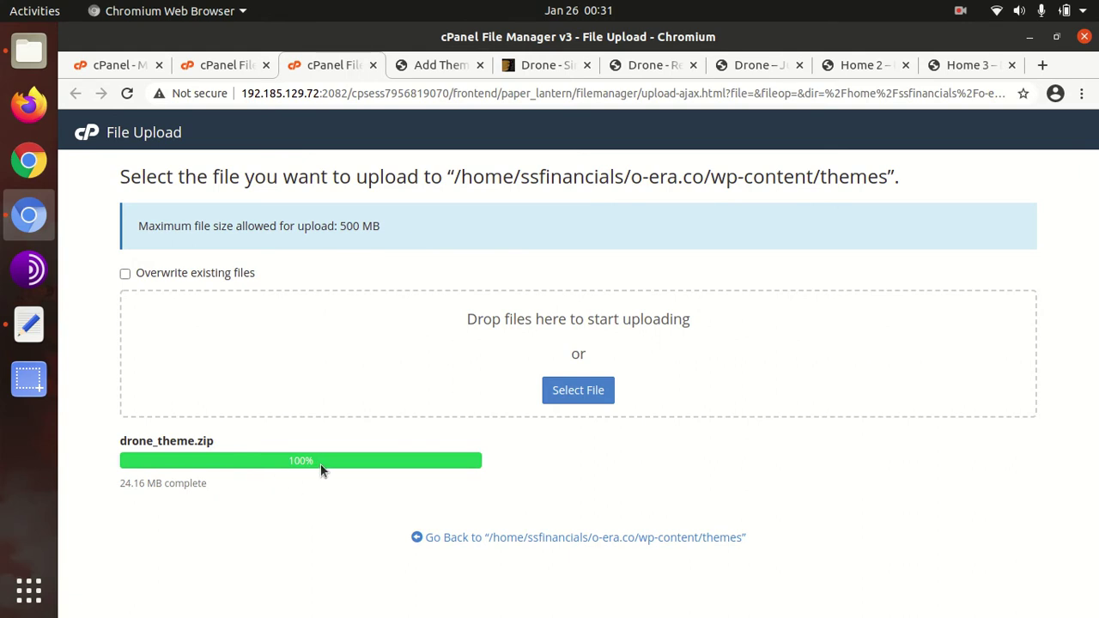
{"action": "key", "text": "ctrl+w"}
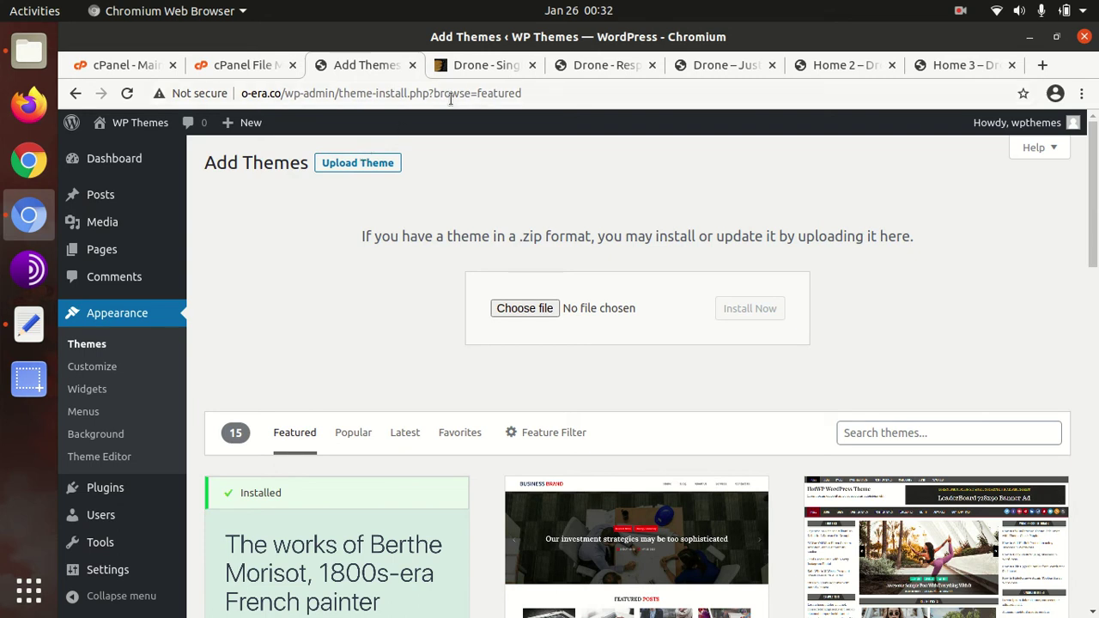
Step: Extract drone_theme.zip in the server's wp-content/themes folder and reload the file list
{"action": "left_click", "coordinate": [245, 66]}
{"action": "left_click", "coordinate": [453, 305]}
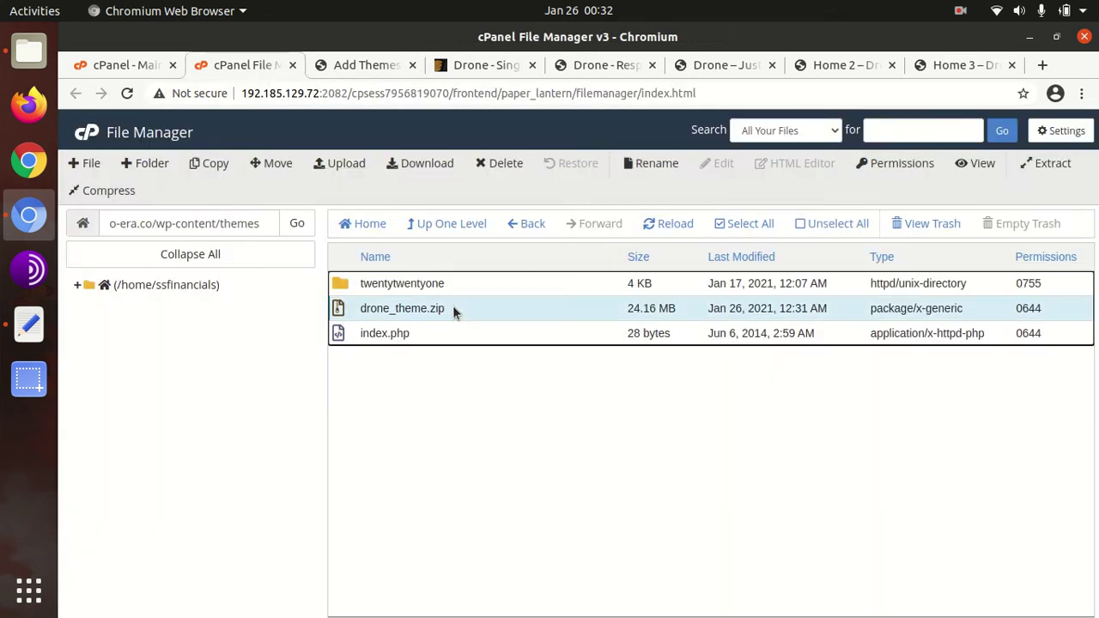
{"action": "right_click", "coordinate": [454, 308]}
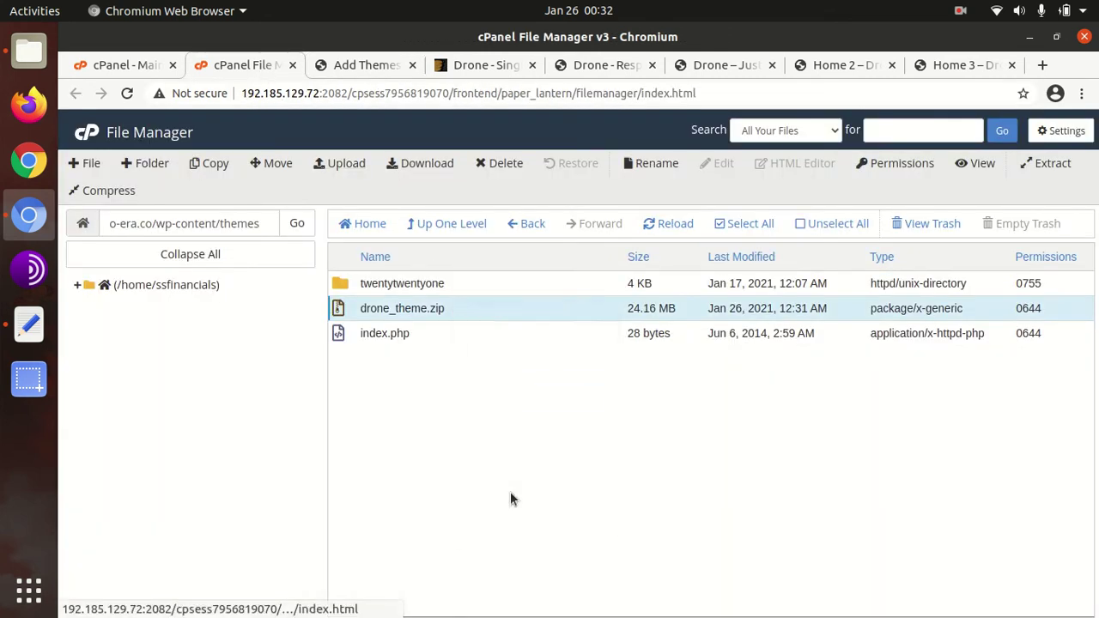
{"action": "left_click", "coordinate": [511, 490]}
{"action": "left_click", "coordinate": [703, 449]}
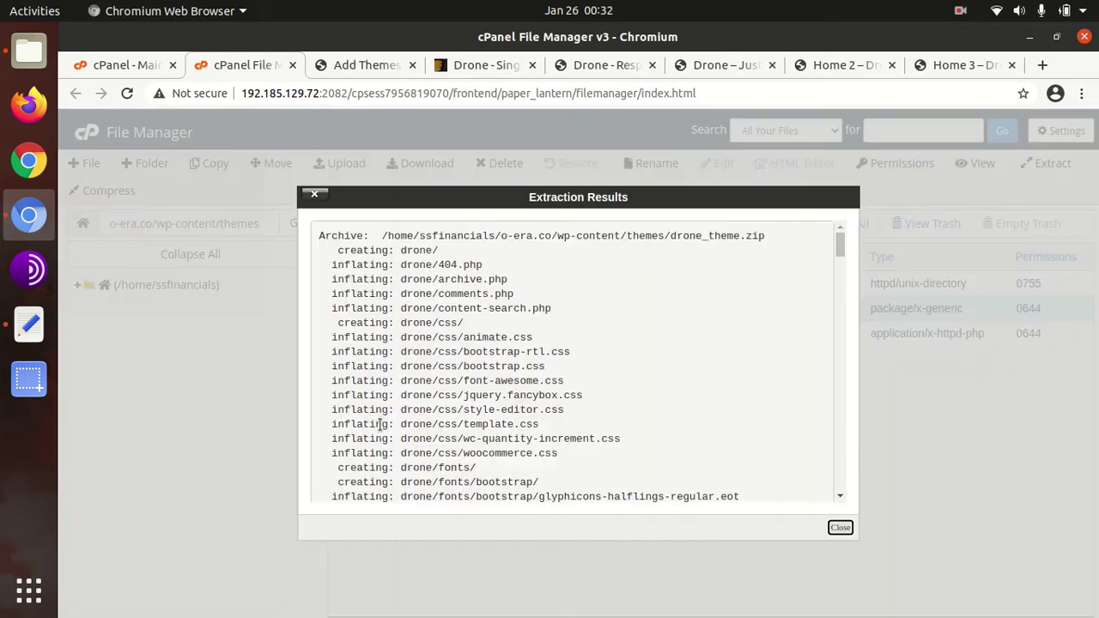
{"action": "left_click", "coordinate": [829, 527]}
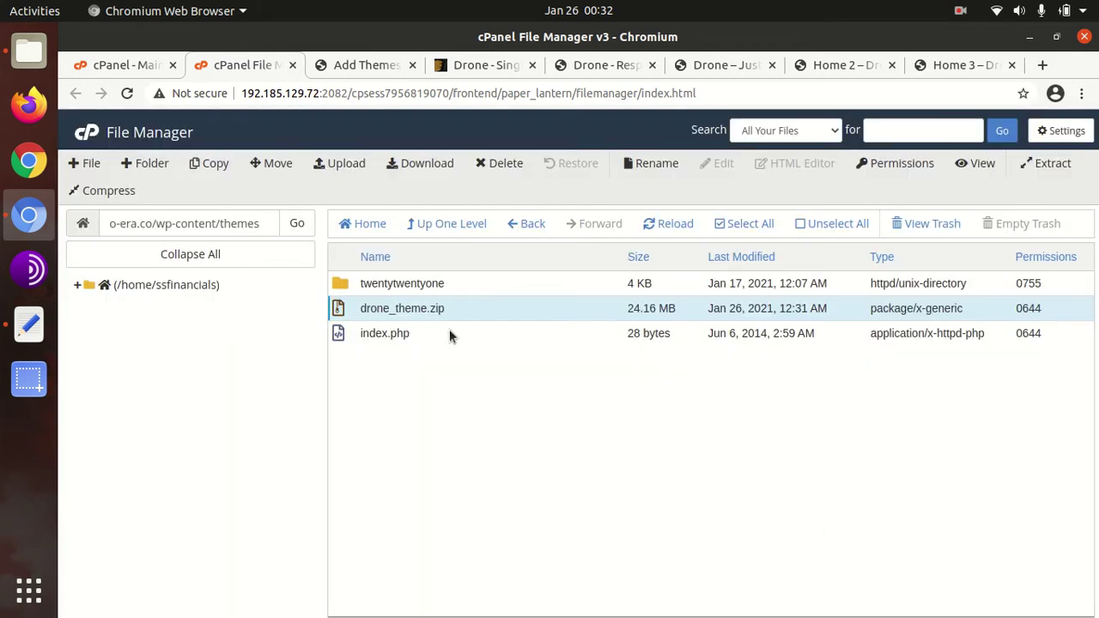
{"action": "left_click", "coordinate": [663, 225]}
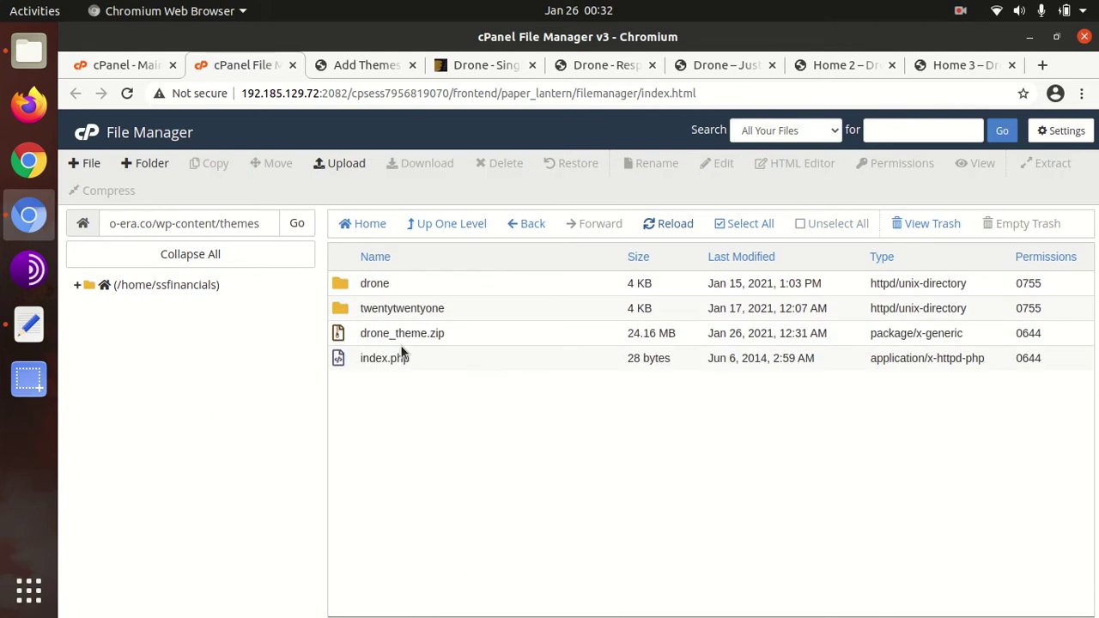
Step: Examine the files inside the extracted drone folder and return to the themes folder
{"action": "left_click", "coordinate": [441, 287]}
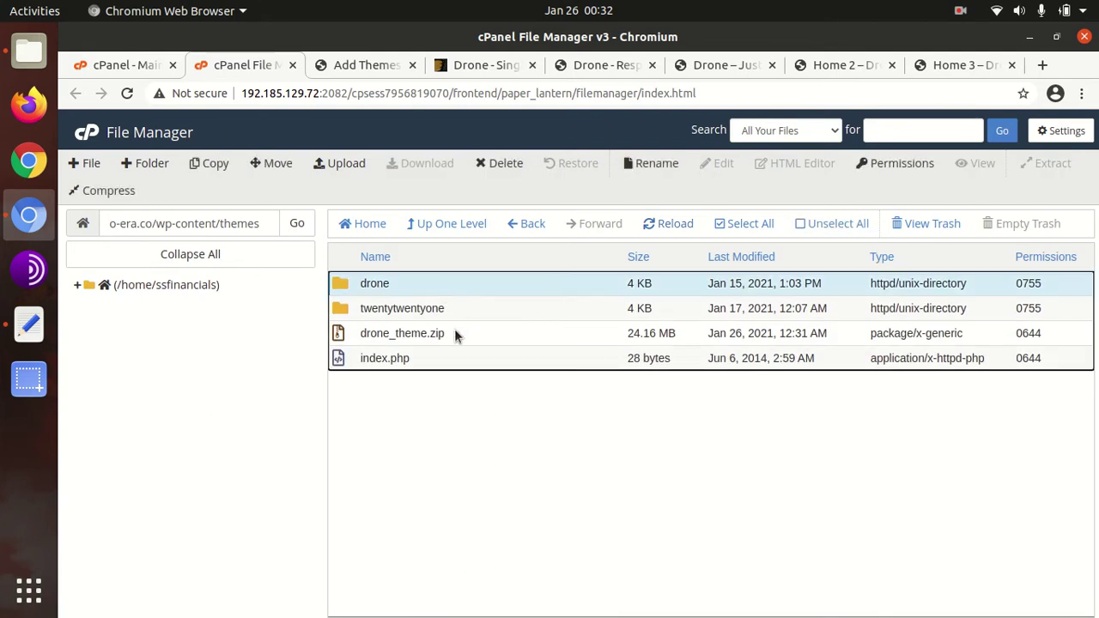
{"action": "double_click", "coordinate": [442, 286]}
{"action": "scroll", "coordinate": [441, 287], "scroll_direction": "down", "scroll_amount": 5}
{"action": "scroll", "coordinate": [442, 288], "scroll_direction": "down", "scroll_amount": 6}
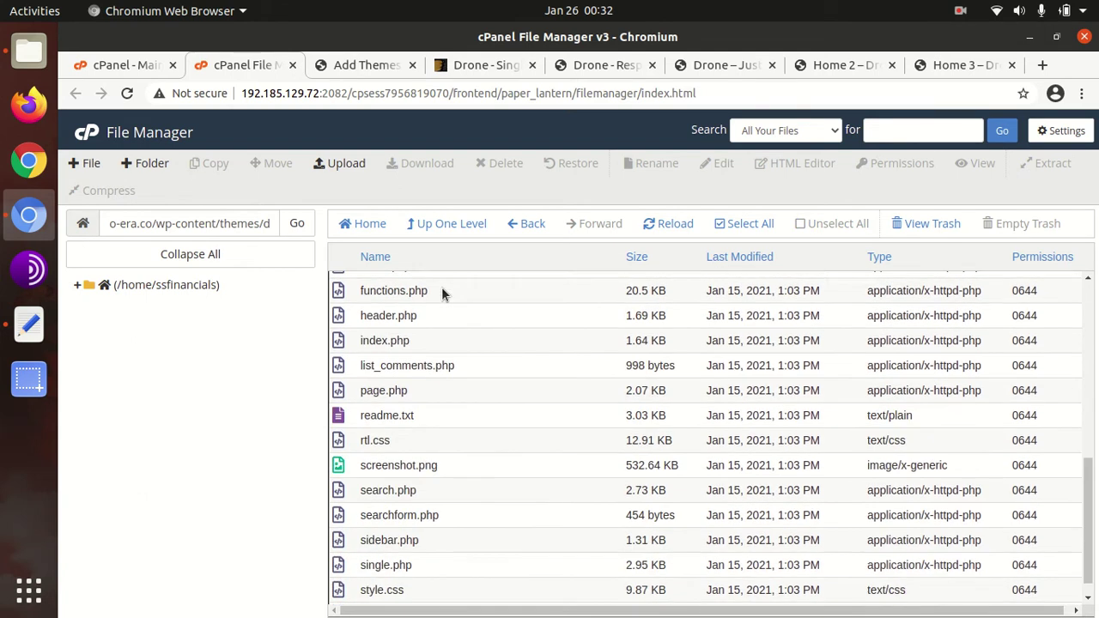
{"action": "left_click", "coordinate": [448, 225]}
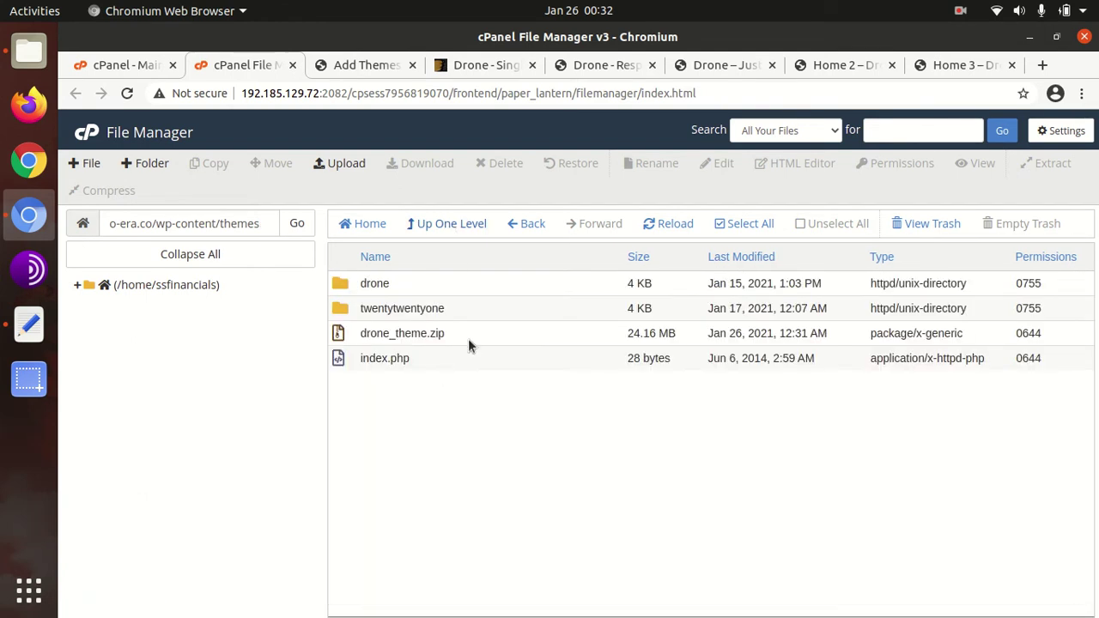
Step: Permanently delete drone_theme.zip from the server's themes folder, skipping the trash
{"action": "left_click", "coordinate": [474, 335]}
{"action": "left_click", "coordinate": [500, 163]}
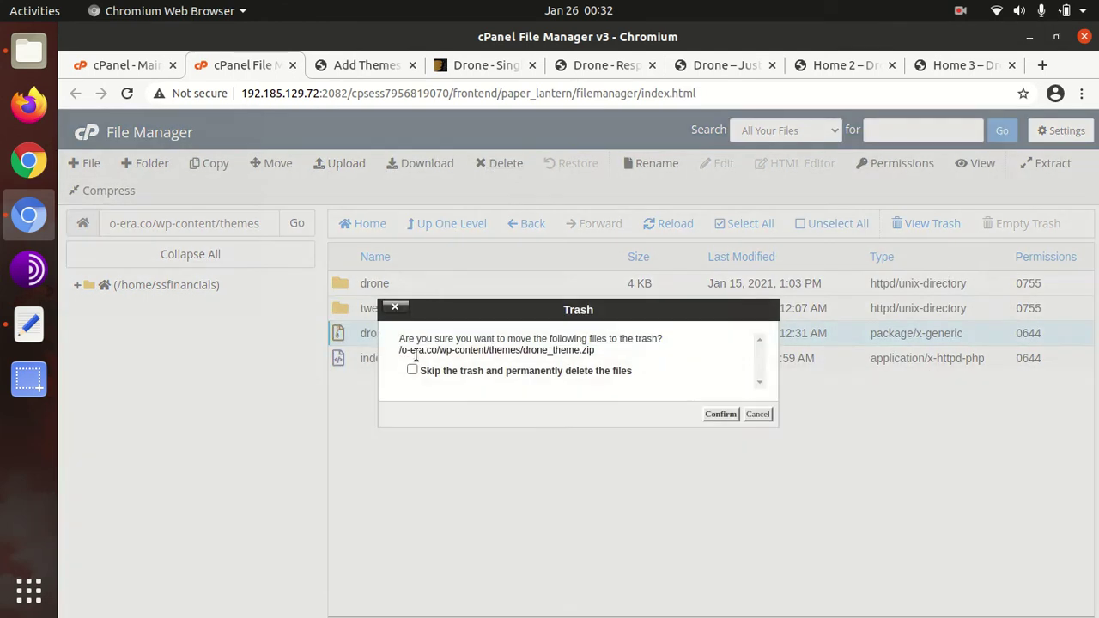
{"action": "left_click", "coordinate": [412, 370]}
{"action": "left_click", "coordinate": [721, 414]}
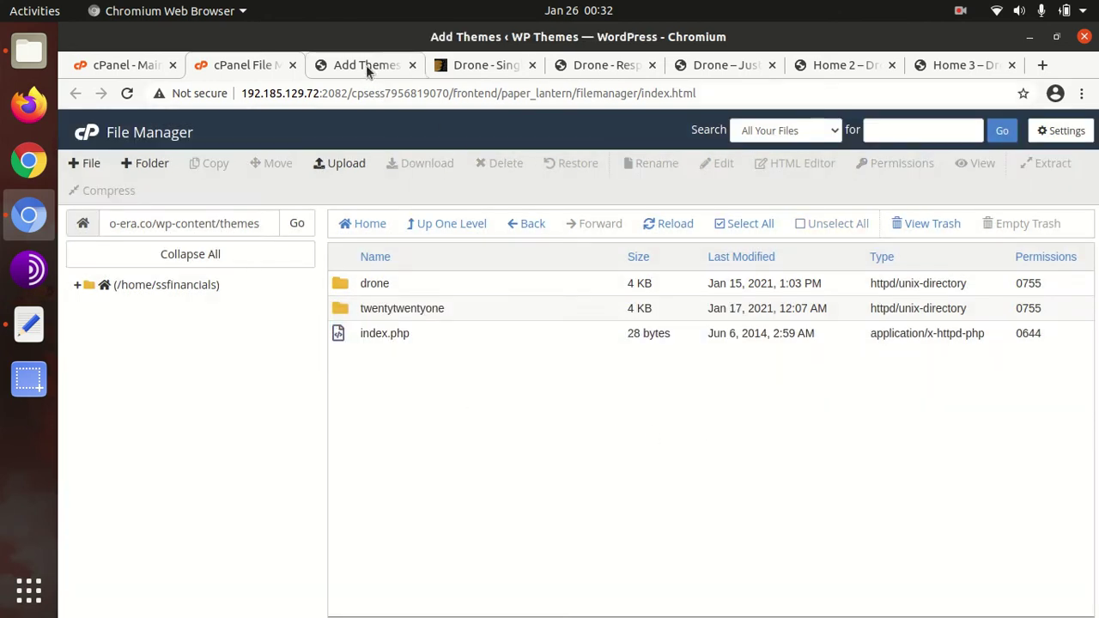
Step: Return to the WordPress admin and open the Drone theme's details from the installed themes
{"action": "left_click", "coordinate": [366, 64]}
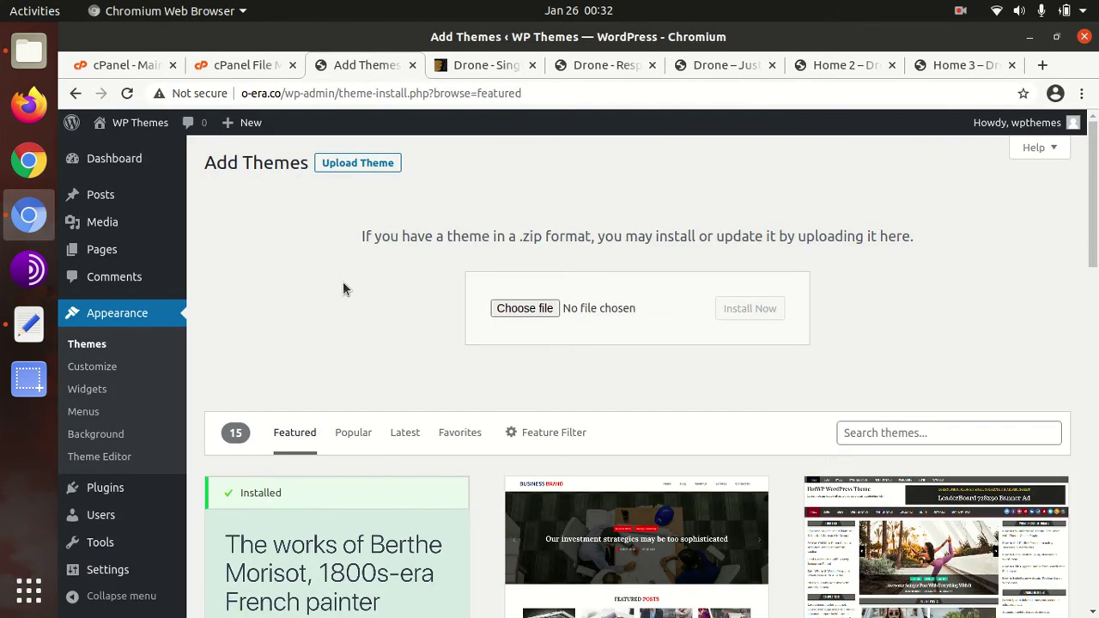
{"action": "left_click", "coordinate": [72, 348]}
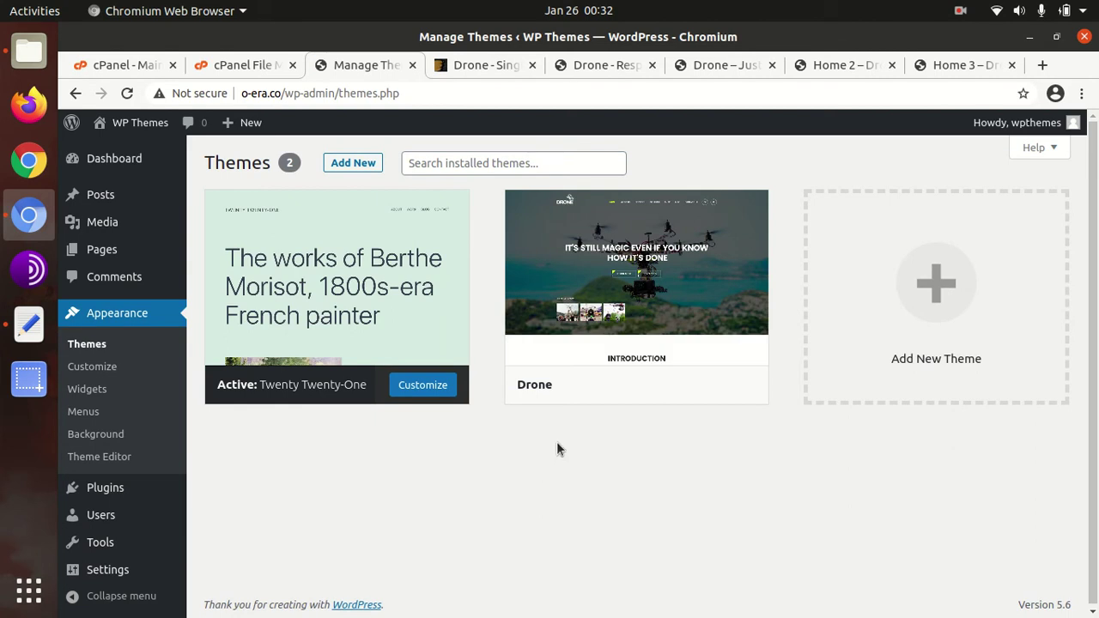
{"action": "left_click", "coordinate": [618, 290]}
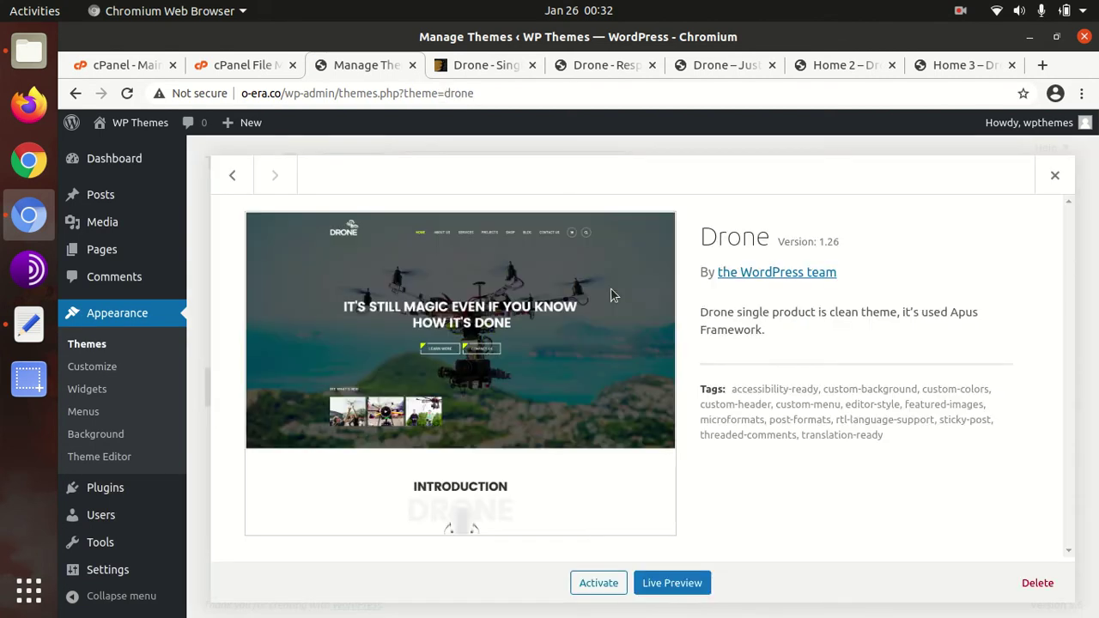
Step: Review the Drone theme's version and description, and activate the theme
{"action": "left_click_drag", "start_coordinate": [701, 237], "coordinate": [841, 247]}
{"action": "left_click", "coordinate": [728, 307]}
{"action": "left_click_drag", "start_coordinate": [693, 316], "coordinate": [974, 311]}
{"action": "left_click", "coordinate": [854, 337]}
{"action": "left_click", "coordinate": [604, 585]}
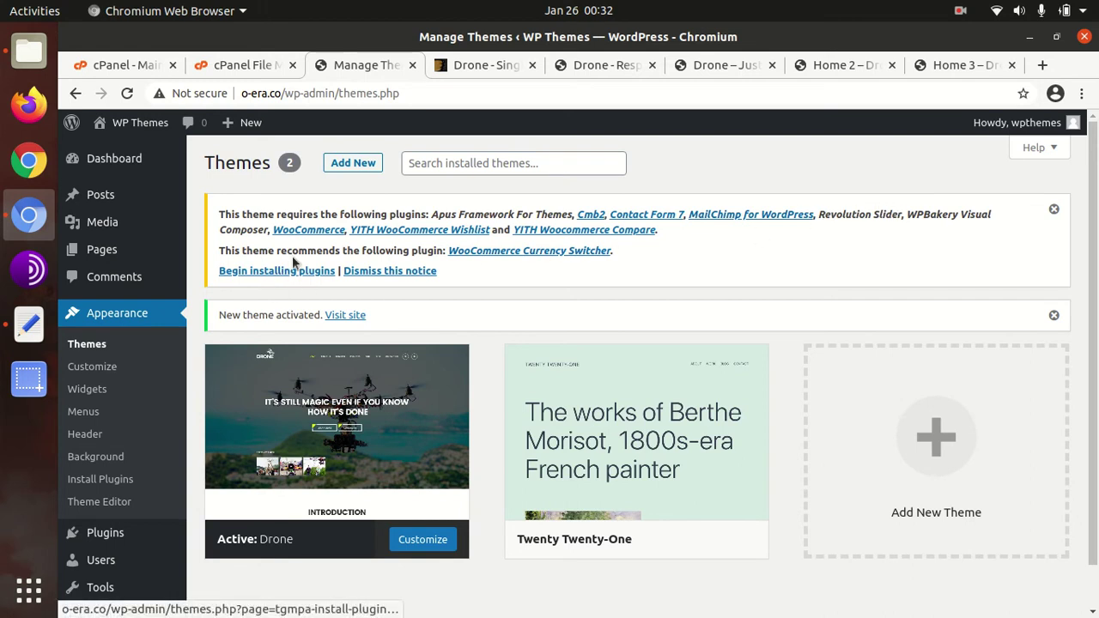
Step: Open the Drone theme's required plugins installer and review the listed plugins with their sources and types
{"action": "left_click", "coordinate": [264, 273]}
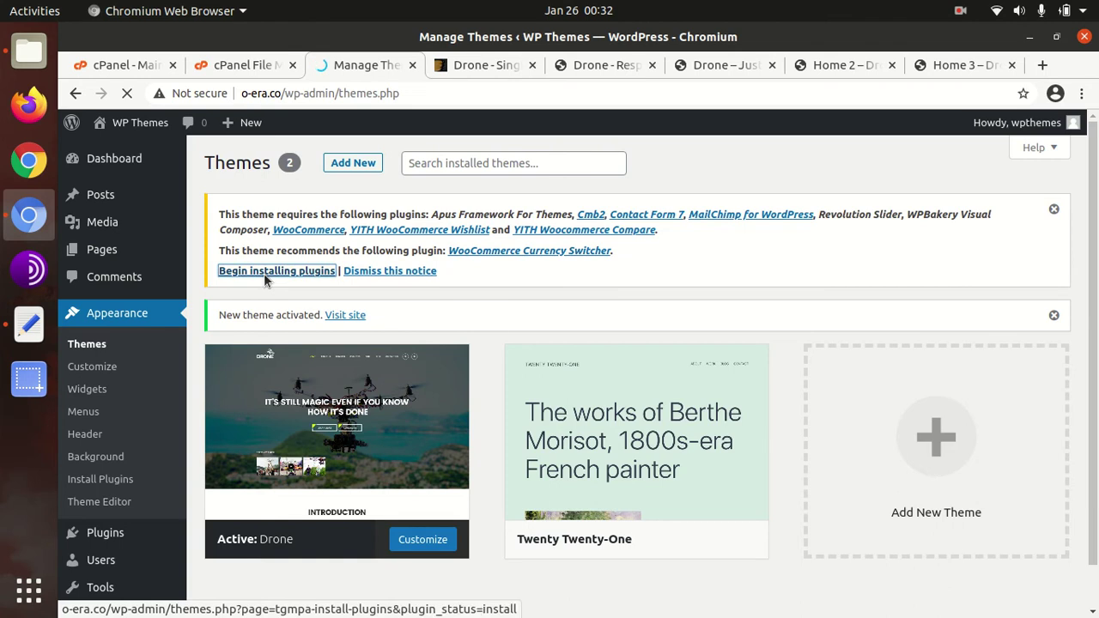
{"action": "scroll", "coordinate": [696, 307], "scroll_direction": "down", "scroll_amount": 1}
{"action": "scroll", "coordinate": [696, 307], "scroll_direction": "down", "scroll_amount": 1}
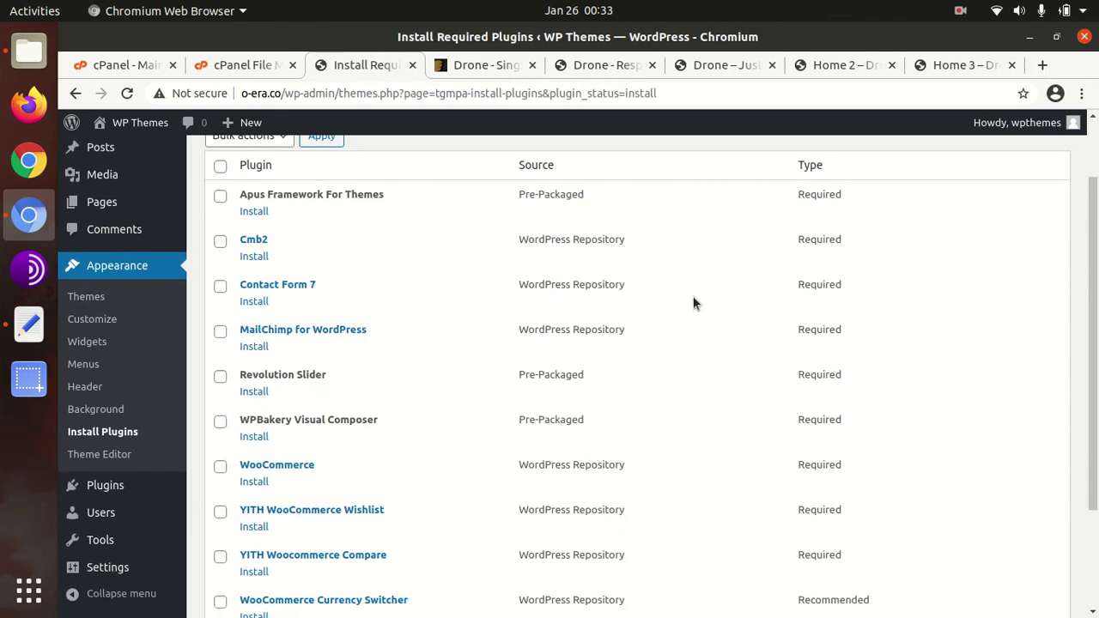
{"action": "scroll", "coordinate": [748, 214], "scroll_direction": "down", "scroll_amount": 2}
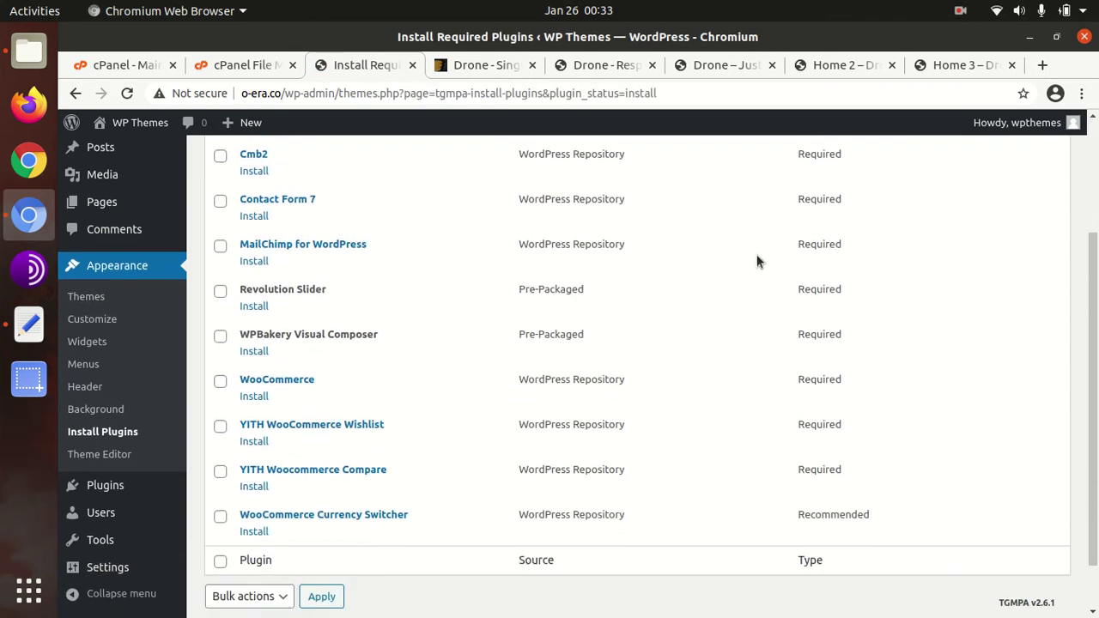
{"action": "scroll", "coordinate": [757, 261], "scroll_direction": "down", "scroll_amount": 2}
{"action": "scroll", "coordinate": [755, 261], "scroll_direction": "up", "scroll_amount": 4}
{"action": "scroll", "coordinate": [796, 260], "scroll_direction": "down", "scroll_amount": 4}
{"action": "scroll", "coordinate": [796, 259], "scroll_direction": "down", "scroll_amount": 1}
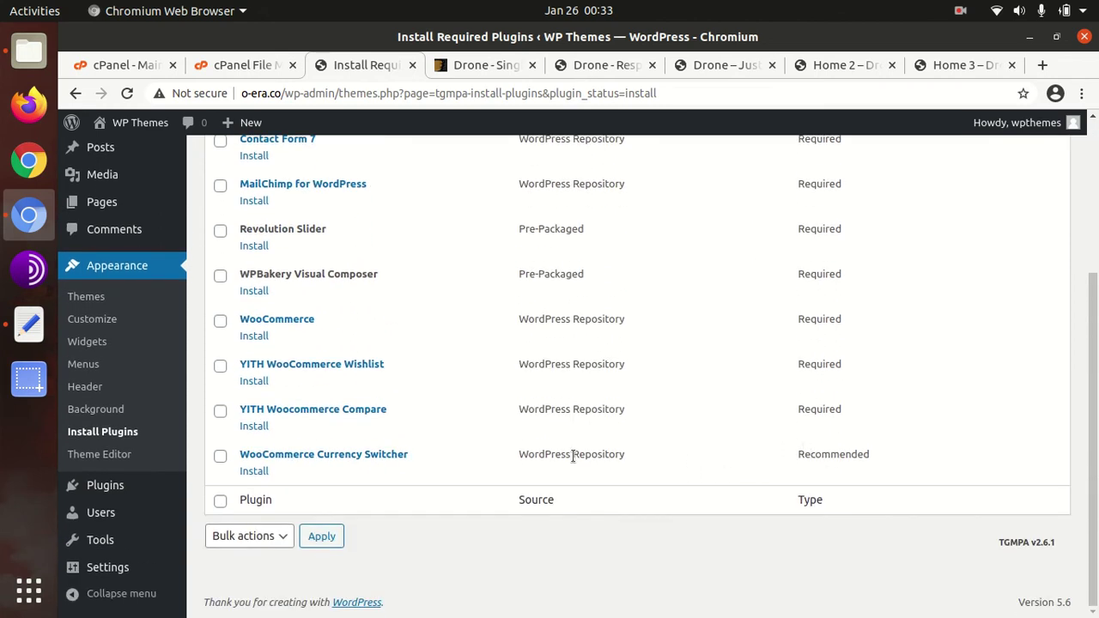
Step: Select every plugin in the required plugins list and install them all in bulk
{"action": "scroll", "coordinate": [391, 413], "scroll_direction": "up", "scroll_amount": 5}
{"action": "left_click", "coordinate": [220, 193]}
{"action": "left_click", "coordinate": [259, 161]}
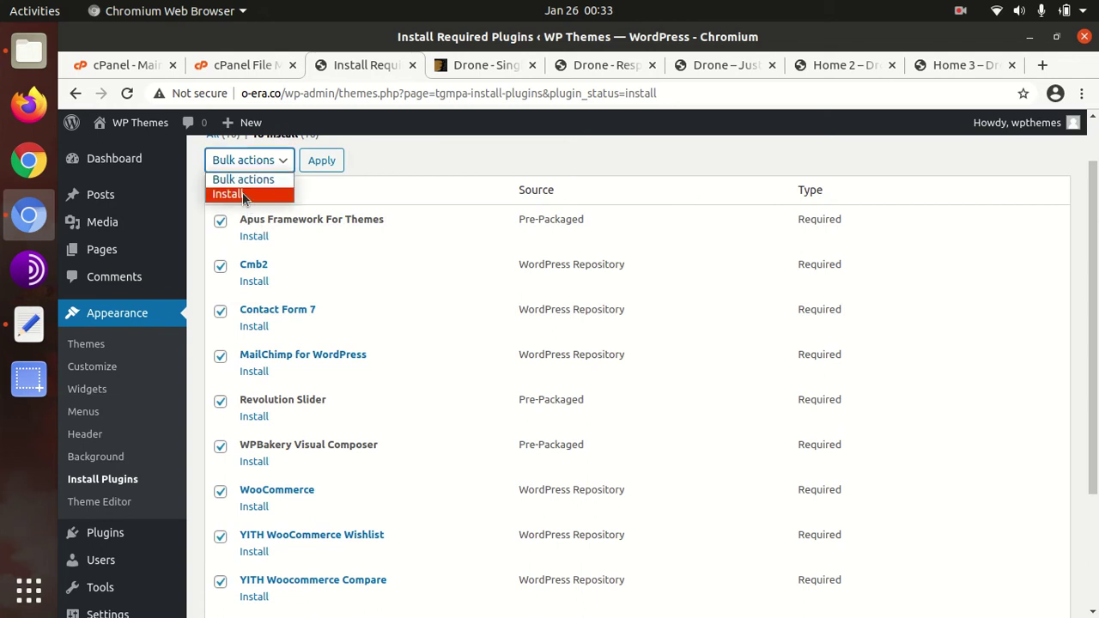
{"action": "left_click", "coordinate": [242, 193]}
{"action": "left_click", "coordinate": [316, 160]}
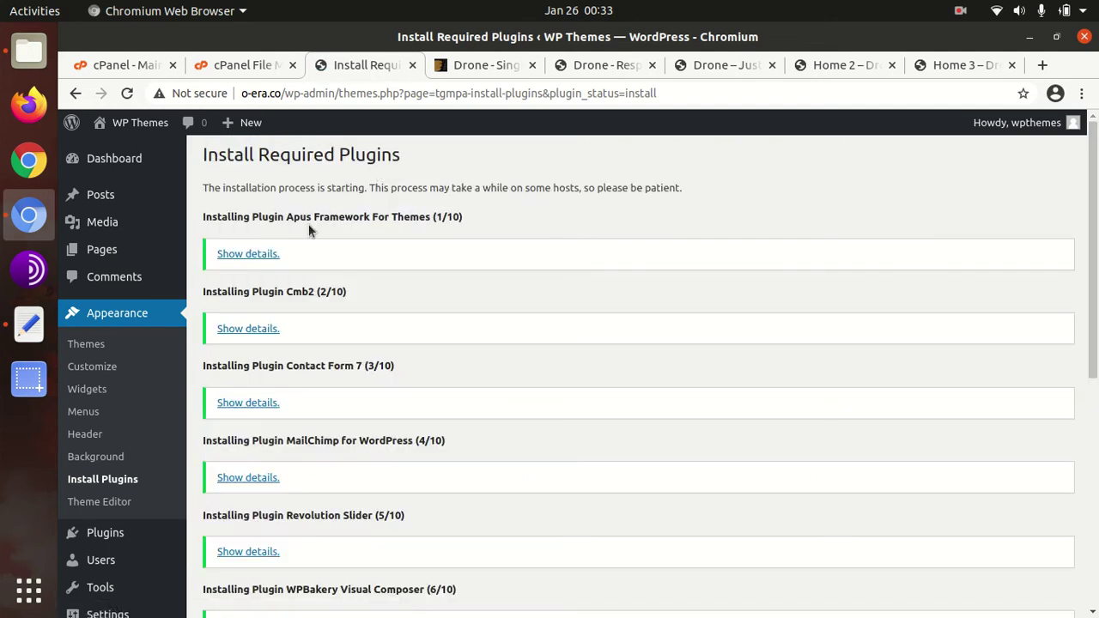
Step: Return to the required plugins installer from the installation log and activate all installed plugins in bulk
{"action": "scroll", "coordinate": [308, 225], "scroll_direction": "down", "scroll_amount": 2}
{"action": "scroll", "coordinate": [308, 228], "scroll_direction": "down", "scroll_amount": 10}
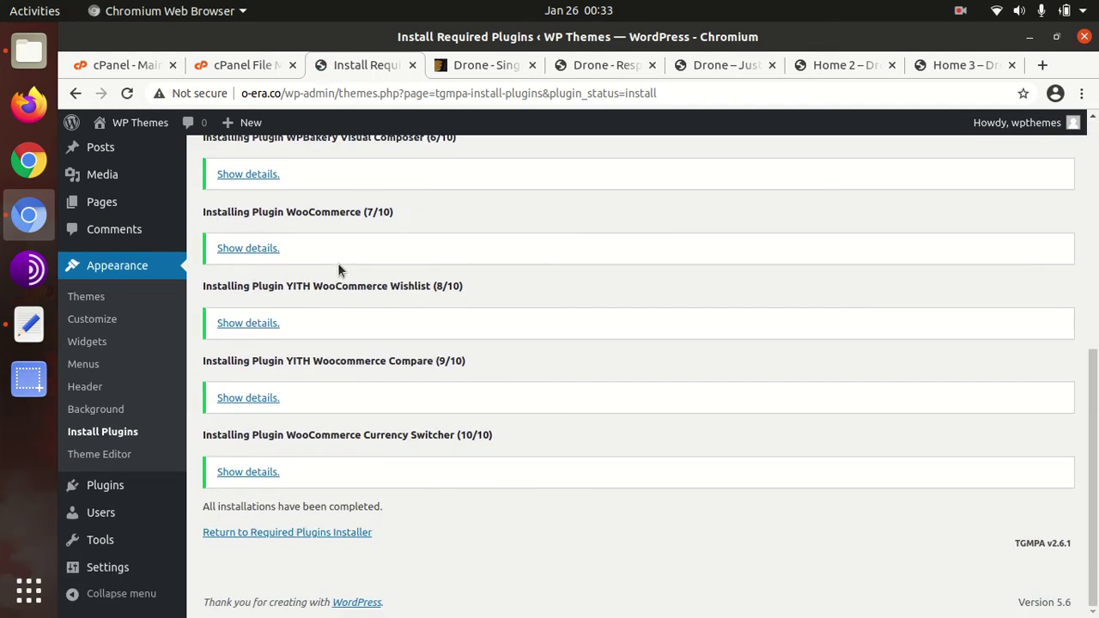
{"action": "left_click", "coordinate": [266, 533]}
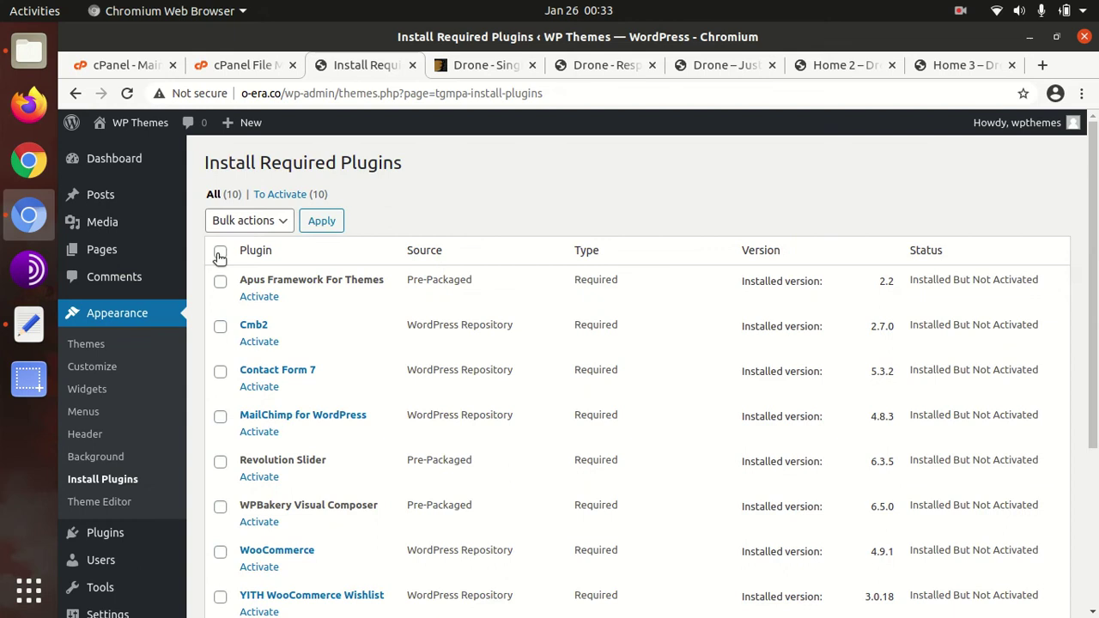
{"action": "left_click", "coordinate": [220, 253]}
{"action": "left_click", "coordinate": [253, 222]}
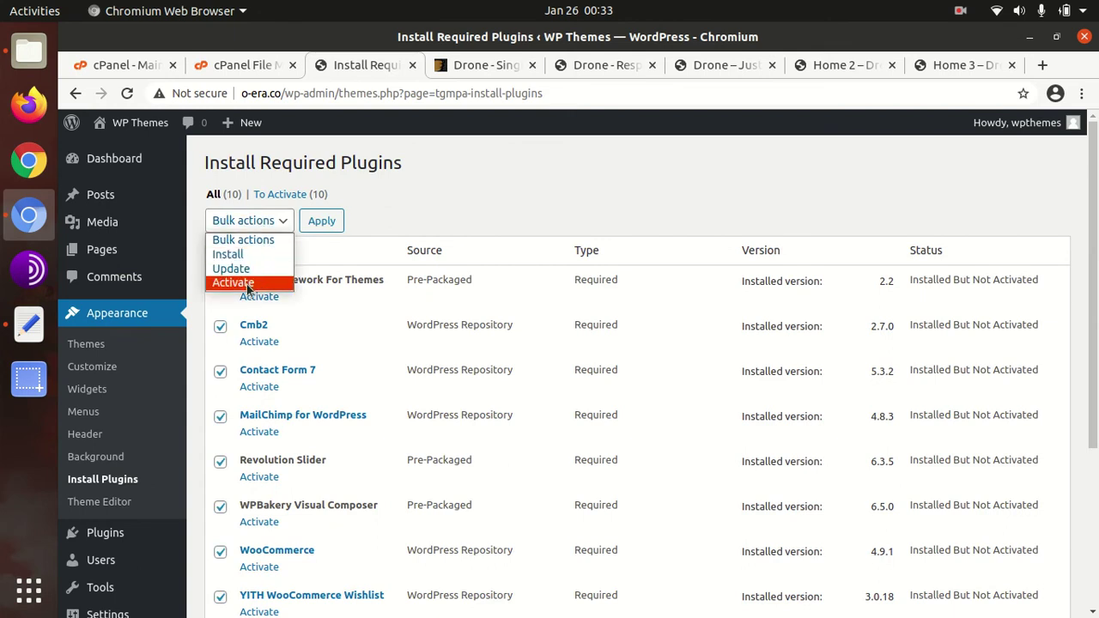
{"action": "left_click", "coordinate": [240, 282]}
{"action": "left_click", "coordinate": [323, 224]}
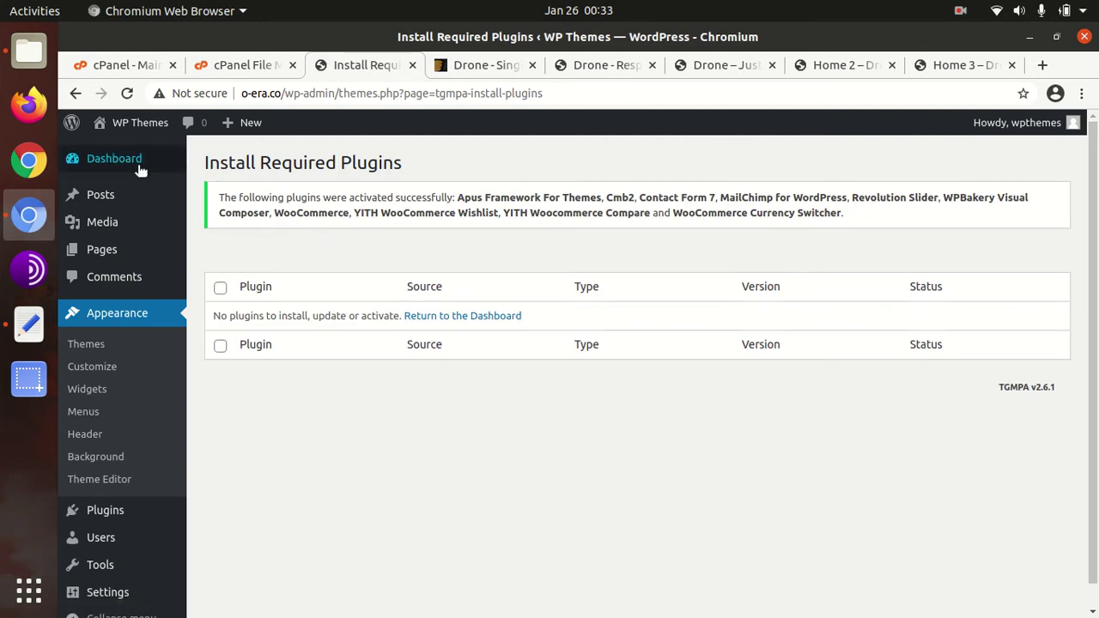
Step: Open the WooCommerce setup wizard, enter the store's first address line and choose India — Andhra Pradesh as the country/region
{"action": "mouse_move", "coordinate": [137, 167]}
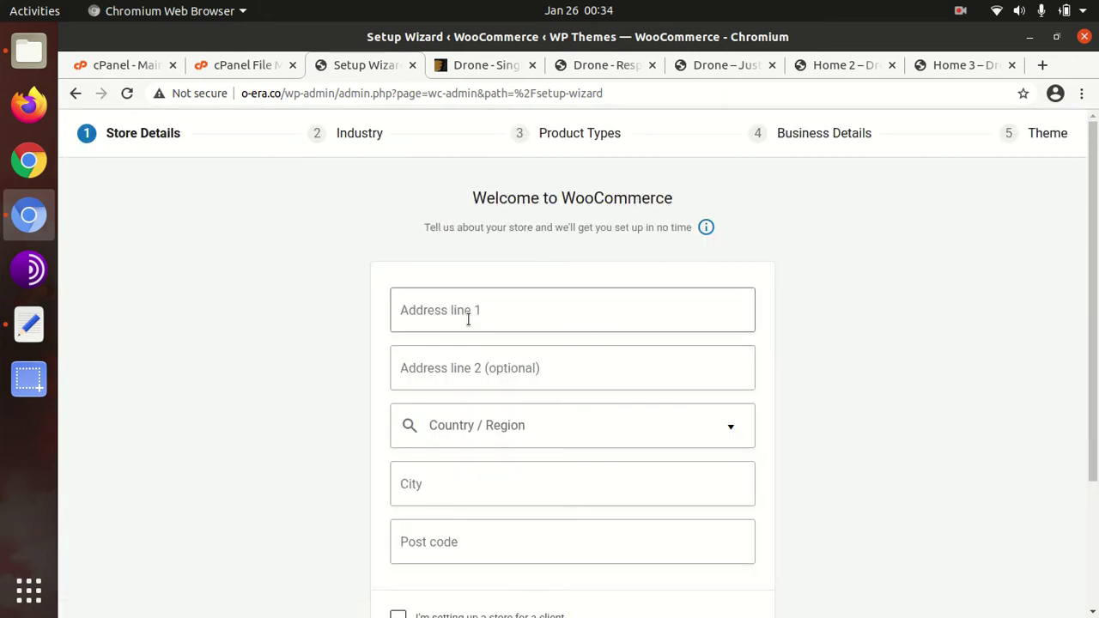
{"action": "left_click", "coordinate": [468, 320]}
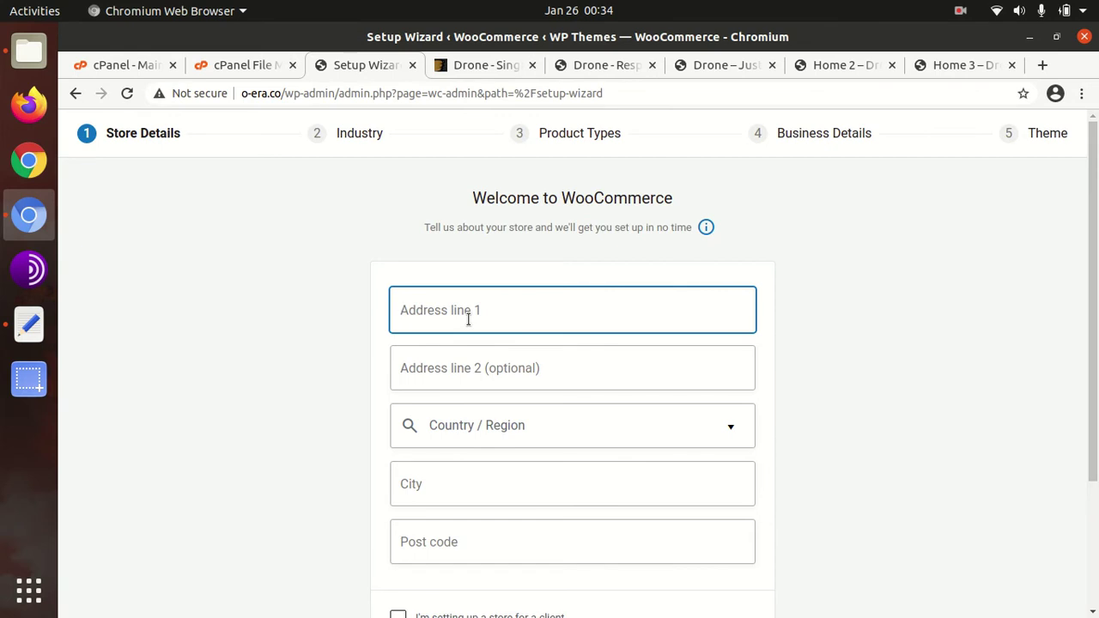
{"action": "type", "text": "address line"}
{"action": "key", "text": "Tab"}
{"action": "key", "text": "Tab"}
{"action": "type", "text": "india"}
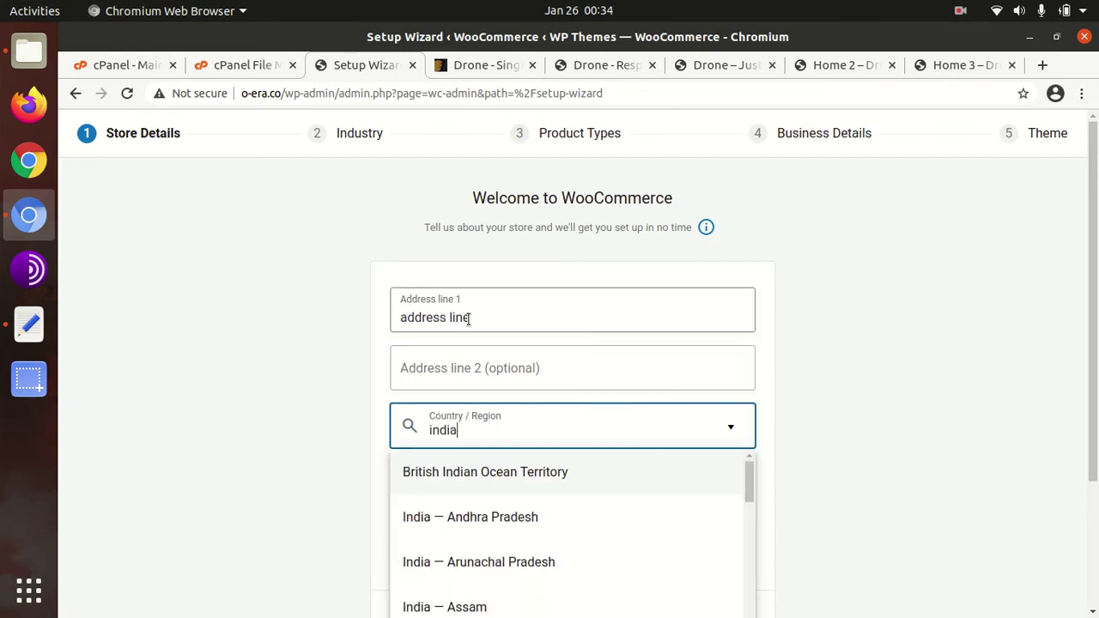
{"action": "left_click", "coordinate": [478, 520]}
Step: Complete the store details with the city and post code, and opt in to WooCommerce usage tracking
{"action": "left_click", "coordinate": [468, 491]}
{"action": "type", "text": "new city"}
{"action": "key", "text": "Tab"}
{"action": "type", "text": "123456"}
{"action": "scroll", "coordinate": [467, 496], "scroll_direction": "down", "scroll_amount": 4}
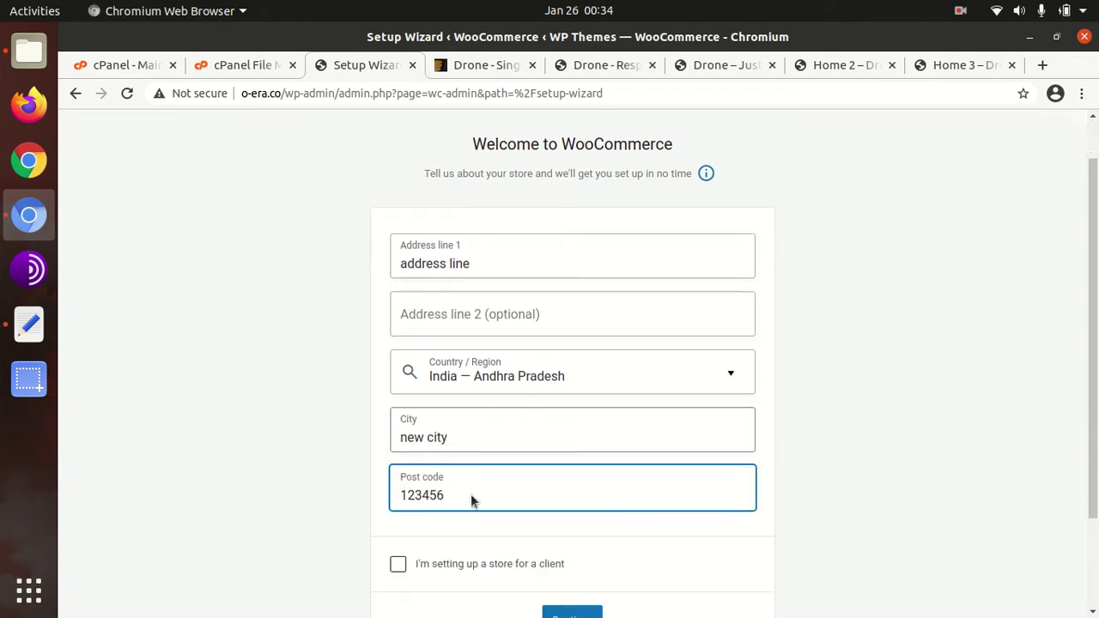
{"action": "left_click", "coordinate": [567, 513]}
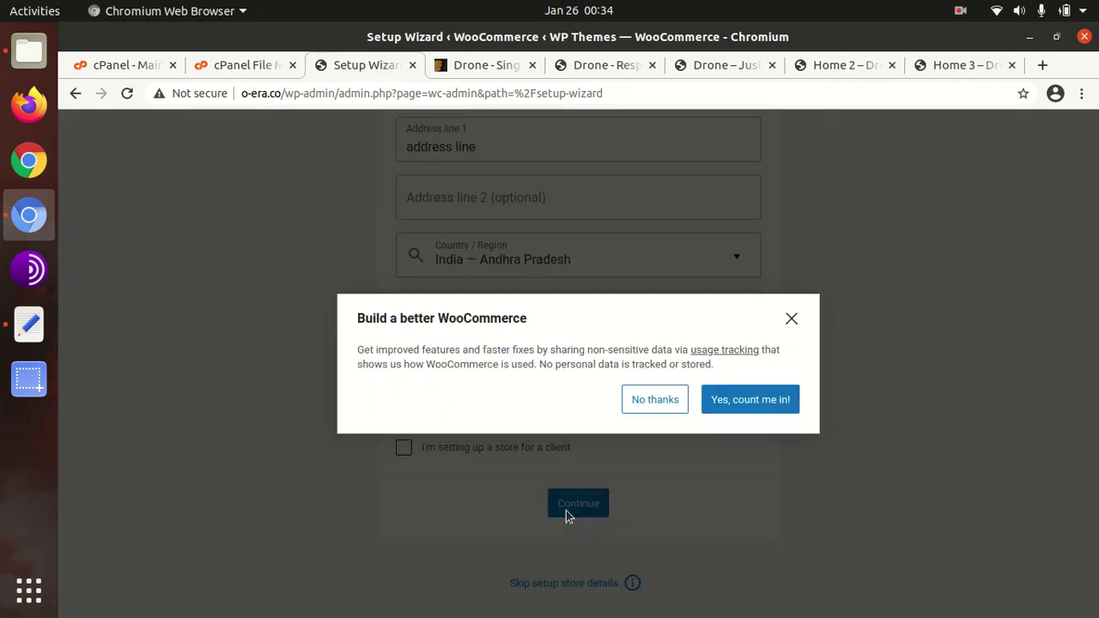
{"action": "left_click", "coordinate": [733, 403]}
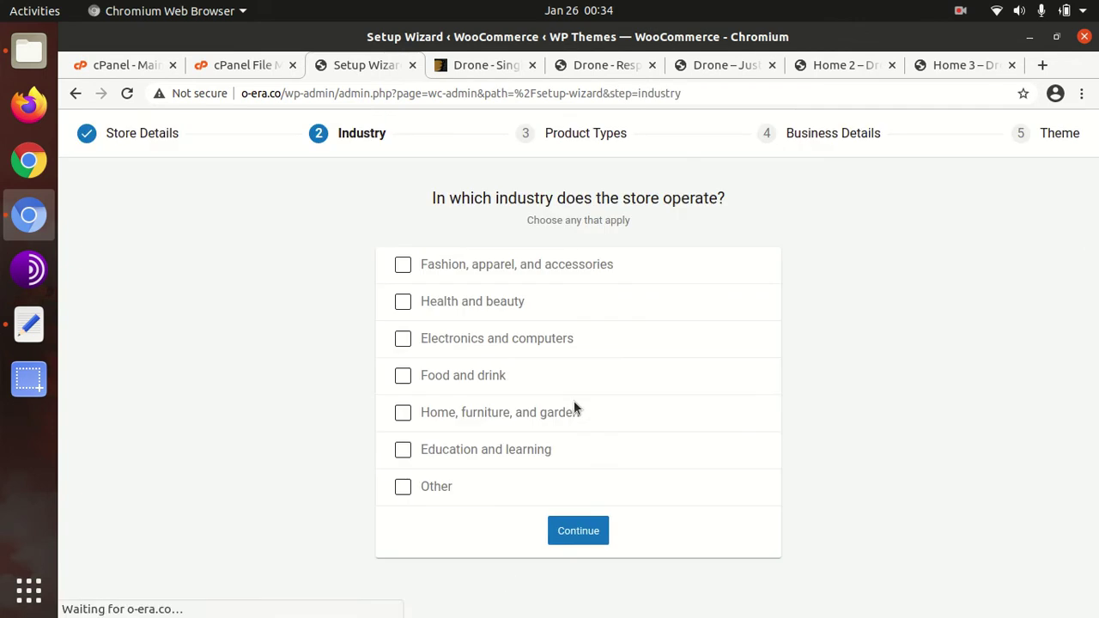
Step: Set the store's industry to Electronics and computers and continue to the business details
{"action": "left_click", "coordinate": [403, 340]}
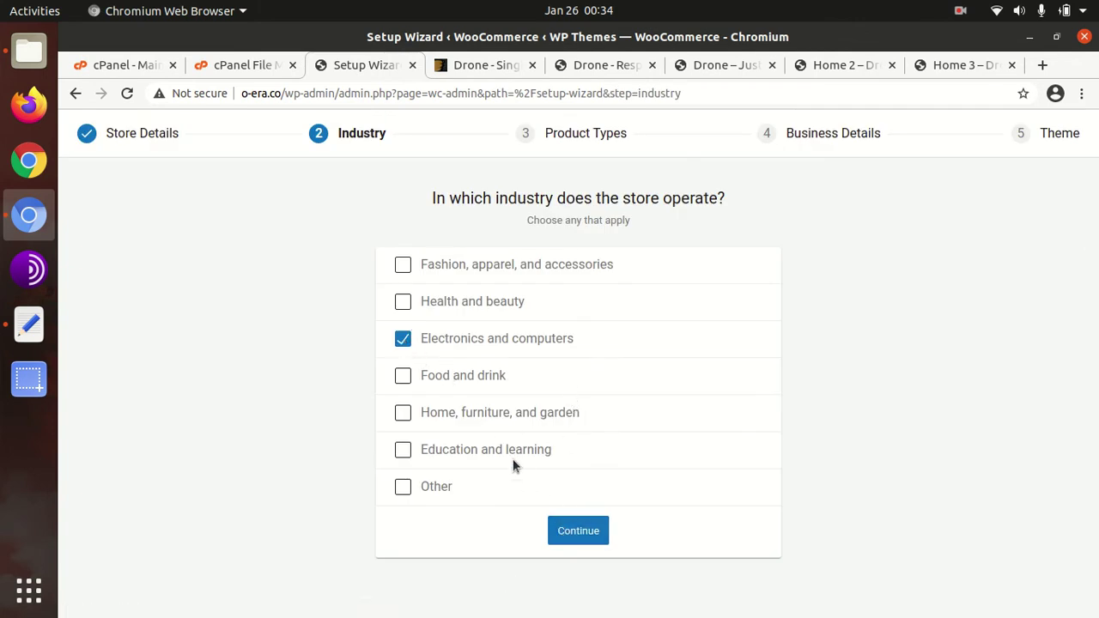
{"action": "scroll", "coordinate": [519, 403], "scroll_direction": "down", "scroll_amount": 3}
{"action": "left_click", "coordinate": [581, 522]}
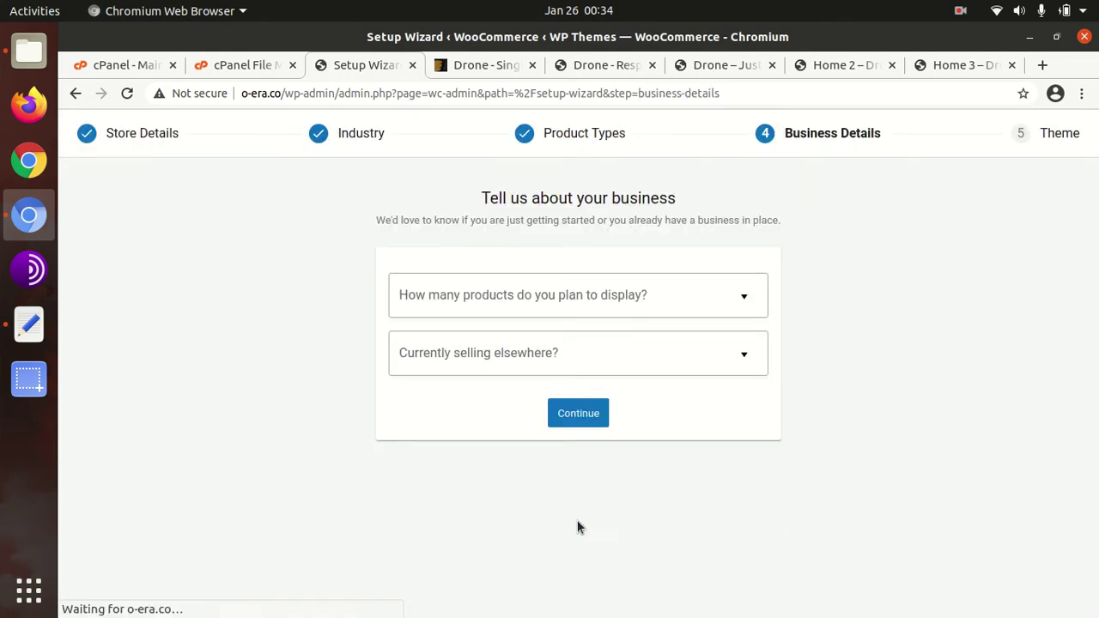
Step: Set the planned number of products to 11 - 100 and currently selling elsewhere to No
{"action": "left_click", "coordinate": [657, 300]}
{"action": "left_click", "coordinate": [469, 422]}
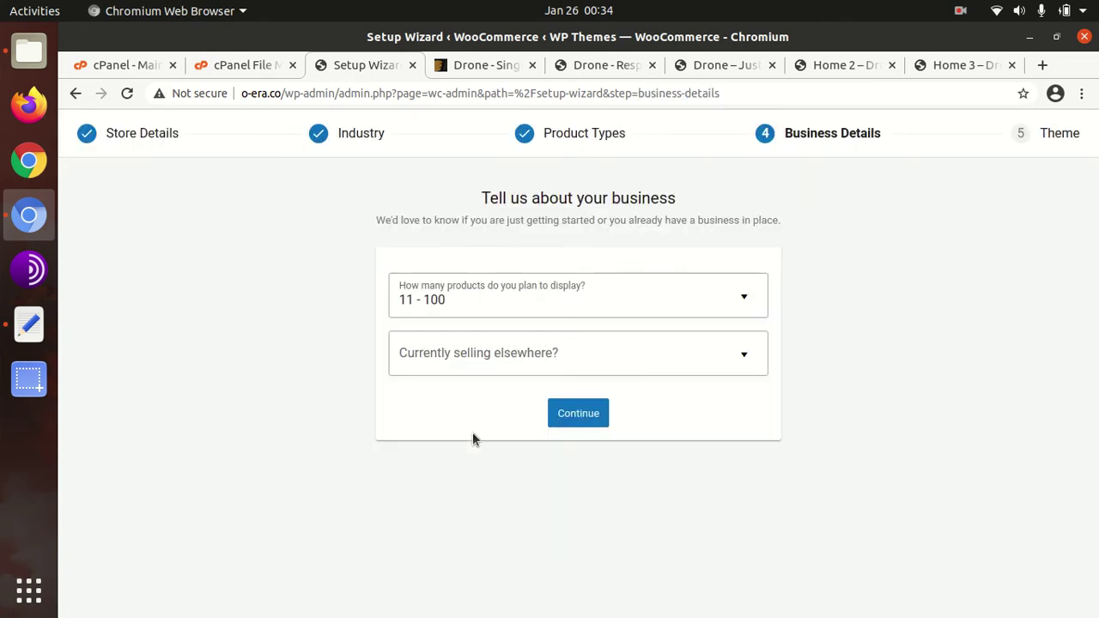
{"action": "left_click", "coordinate": [557, 368]}
{"action": "left_click", "coordinate": [480, 404]}
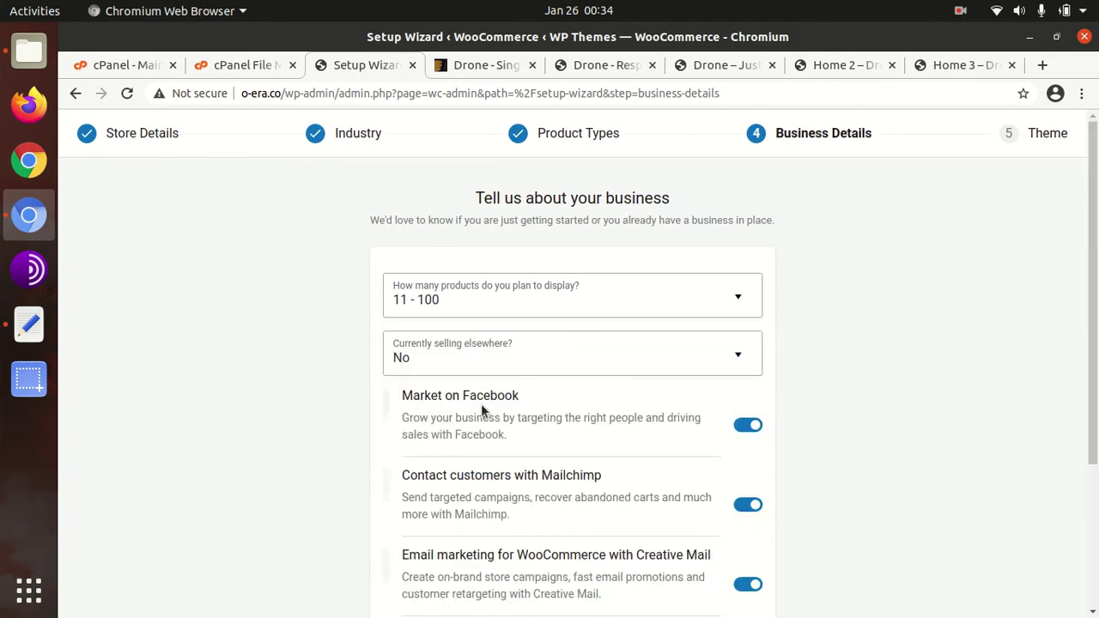
Step: Turn off the Facebook, Mailchimp, Creative Mail and Google Ads extensions in the business details, and continue to the theme choice
{"action": "scroll", "coordinate": [697, 332], "scroll_direction": "down", "scroll_amount": 3}
{"action": "left_click", "coordinate": [745, 255]}
{"action": "left_click", "coordinate": [740, 337]}
{"action": "left_click", "coordinate": [743, 415]}
{"action": "left_click", "coordinate": [744, 525]}
{"action": "scroll", "coordinate": [759, 510], "scroll_direction": "down", "scroll_amount": 1}
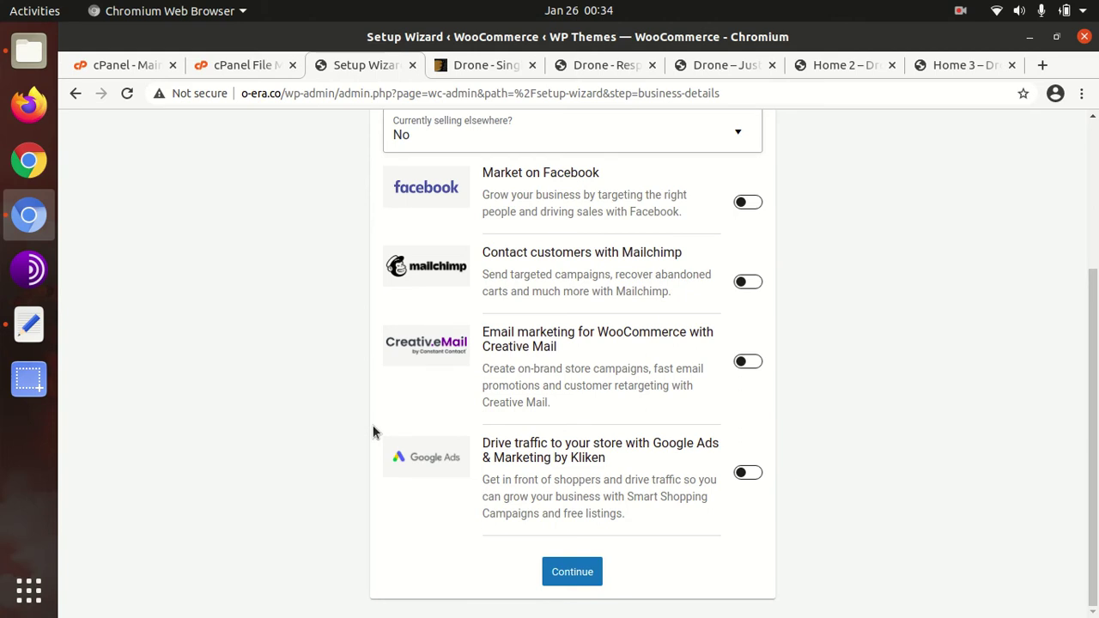
Step: Finish the store setup with the active Drone theme, declining Jetpack and dismissing the WooCommerce welcome tour
{"action": "scroll", "coordinate": [398, 419], "scroll_direction": "down", "scroll_amount": 4}
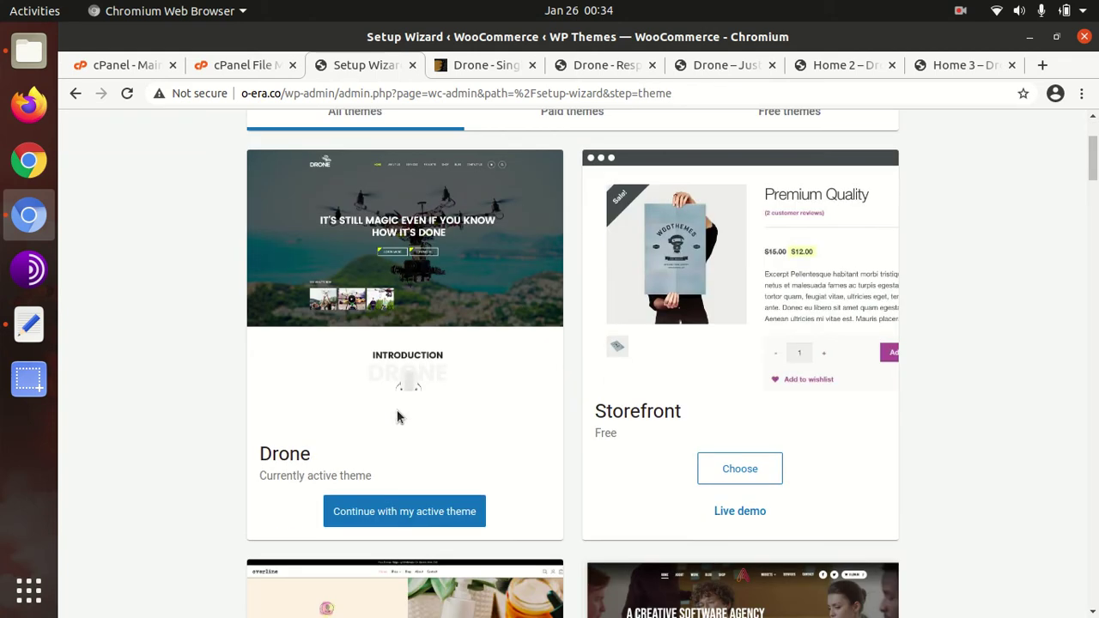
{"action": "scroll", "coordinate": [398, 415], "scroll_direction": "down", "scroll_amount": 2}
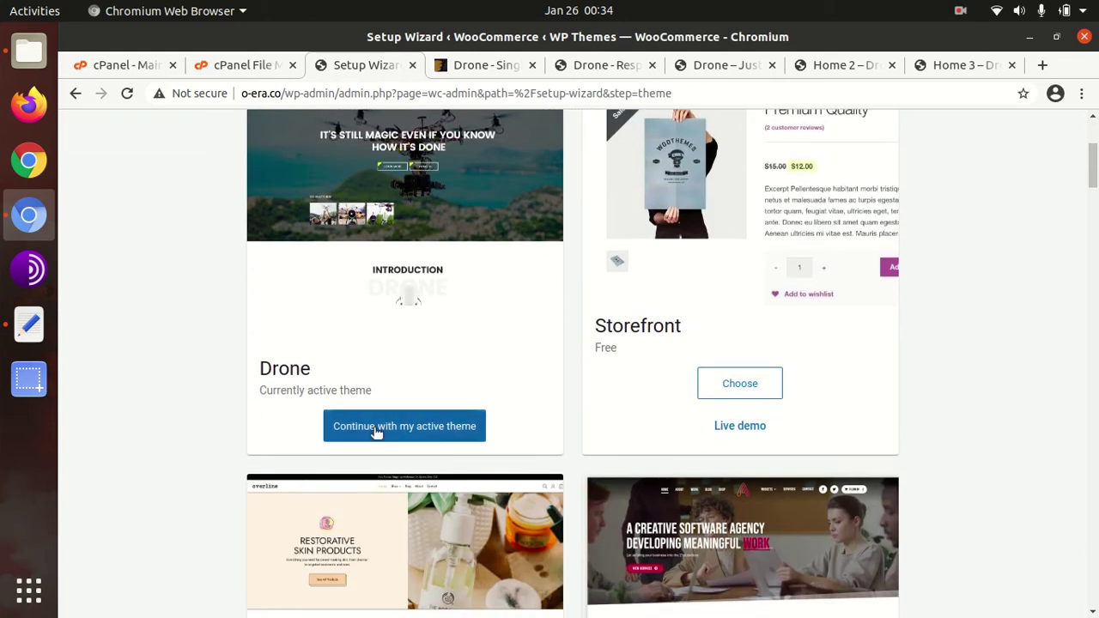
{"action": "left_click", "coordinate": [412, 434]}
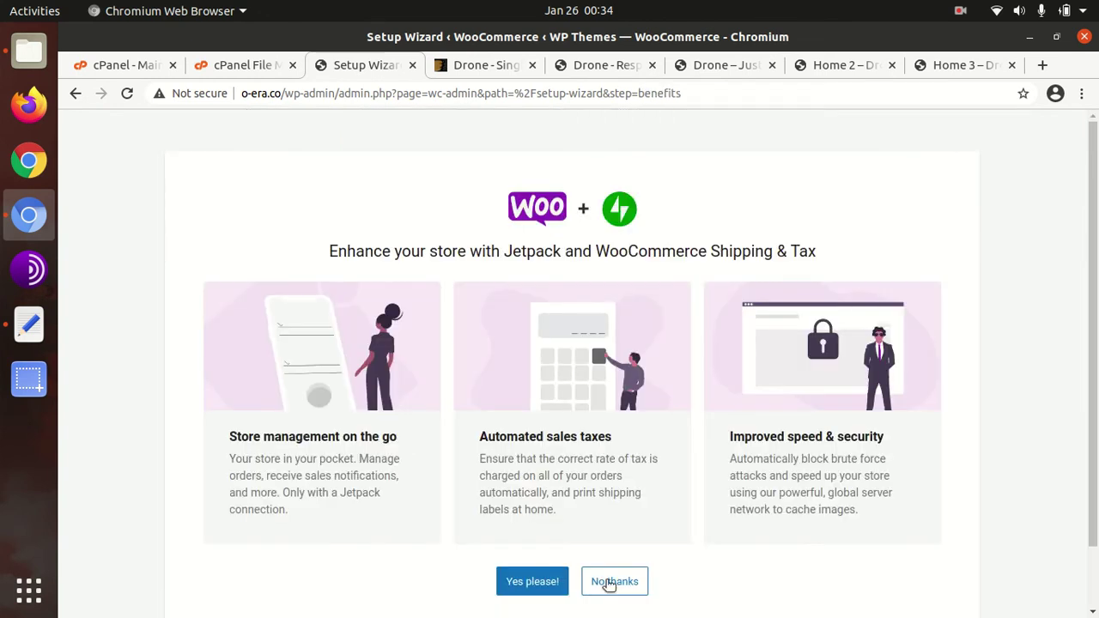
{"action": "left_click", "coordinate": [614, 584]}
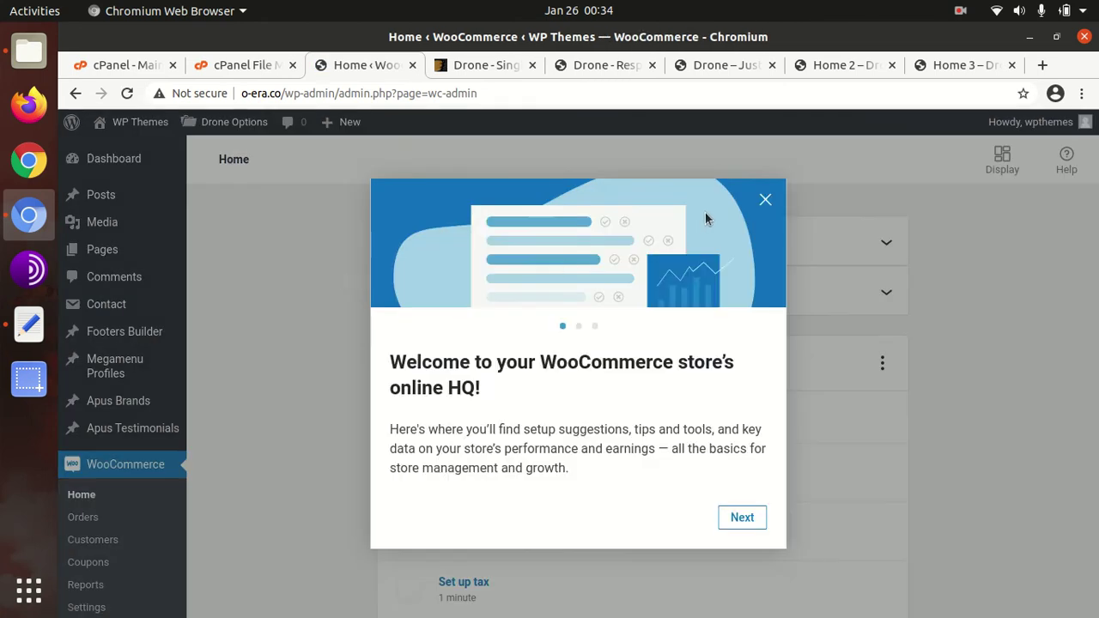
{"action": "left_click", "coordinate": [765, 200]}
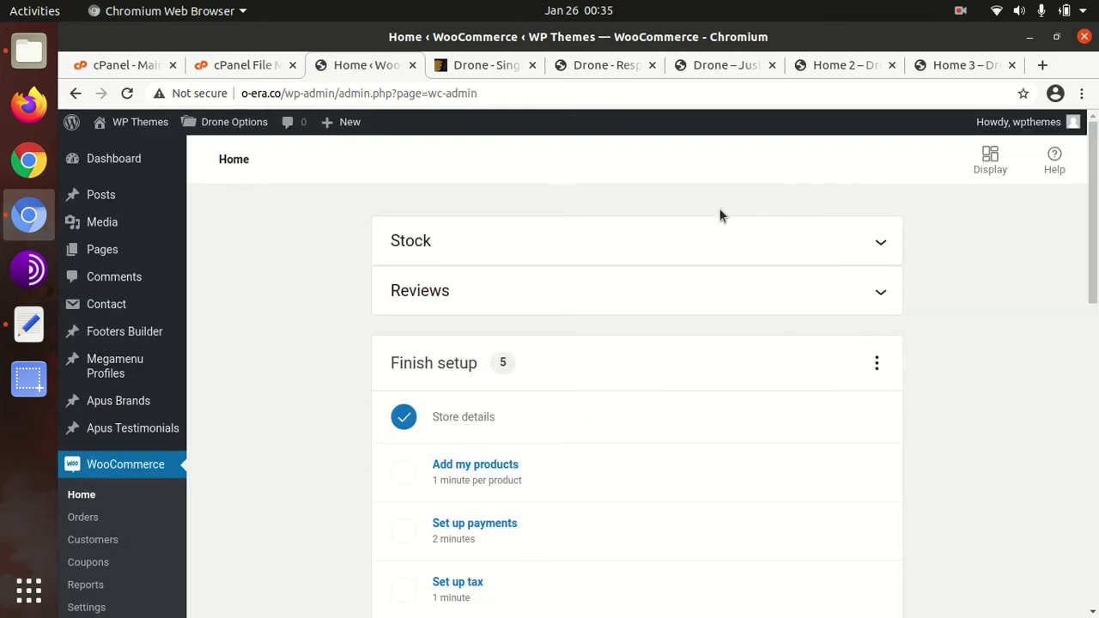
Step: Open the WP Themes site's front end in a new tab and review its home page from header to footer
{"action": "mouse_move", "coordinate": [141, 128]}
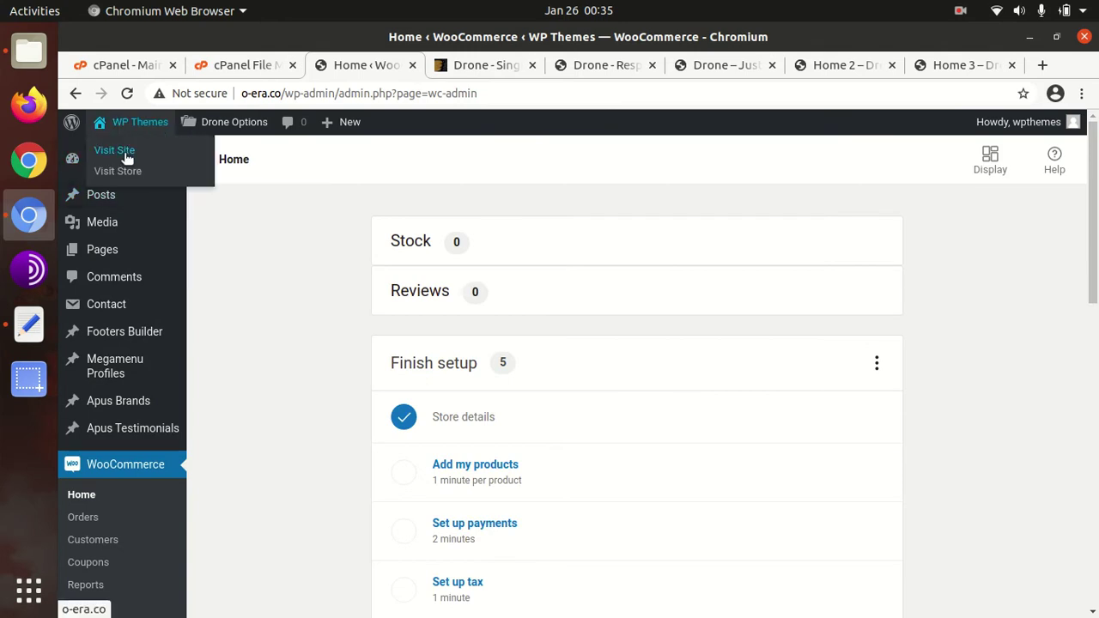
{"action": "middle_click", "coordinate": [125, 155]}
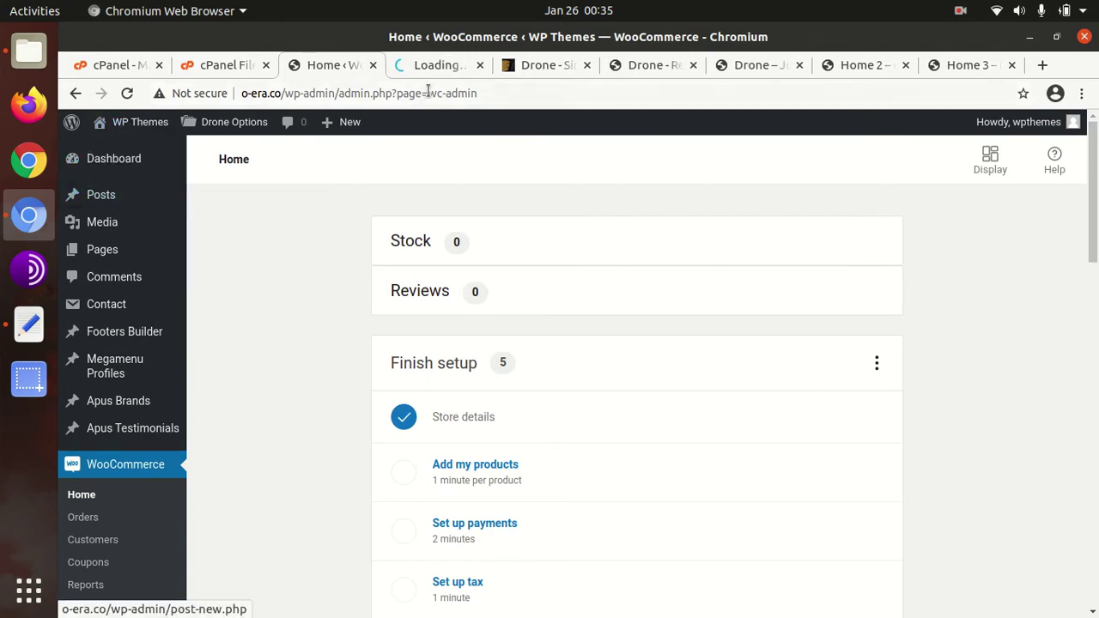
{"action": "left_click", "coordinate": [431, 66]}
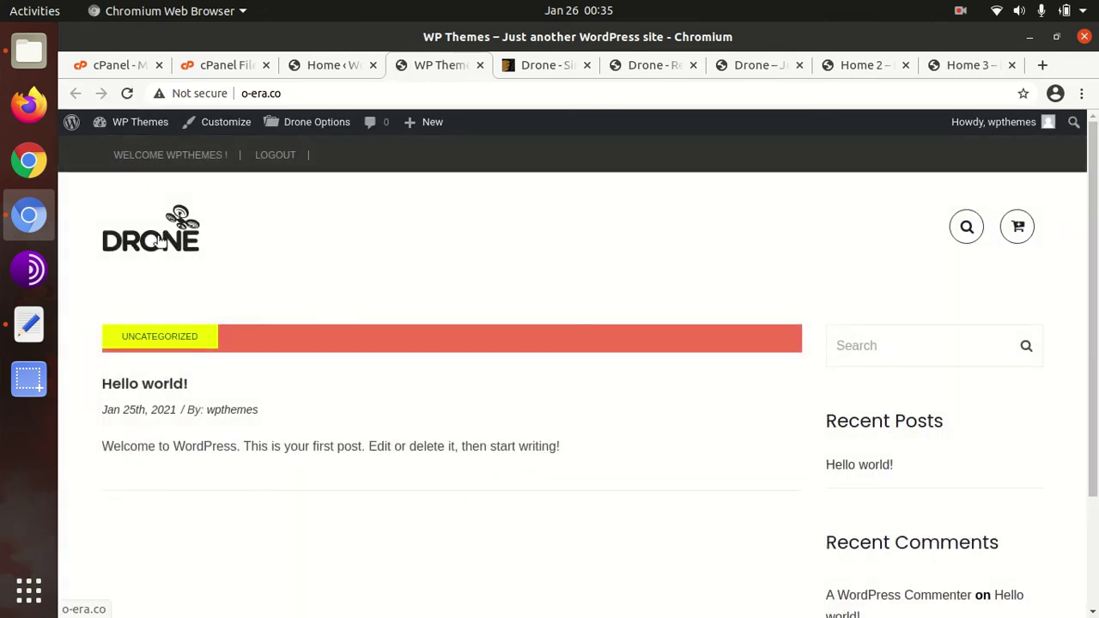
{"action": "scroll", "coordinate": [579, 255], "scroll_direction": "down", "scroll_amount": 3}
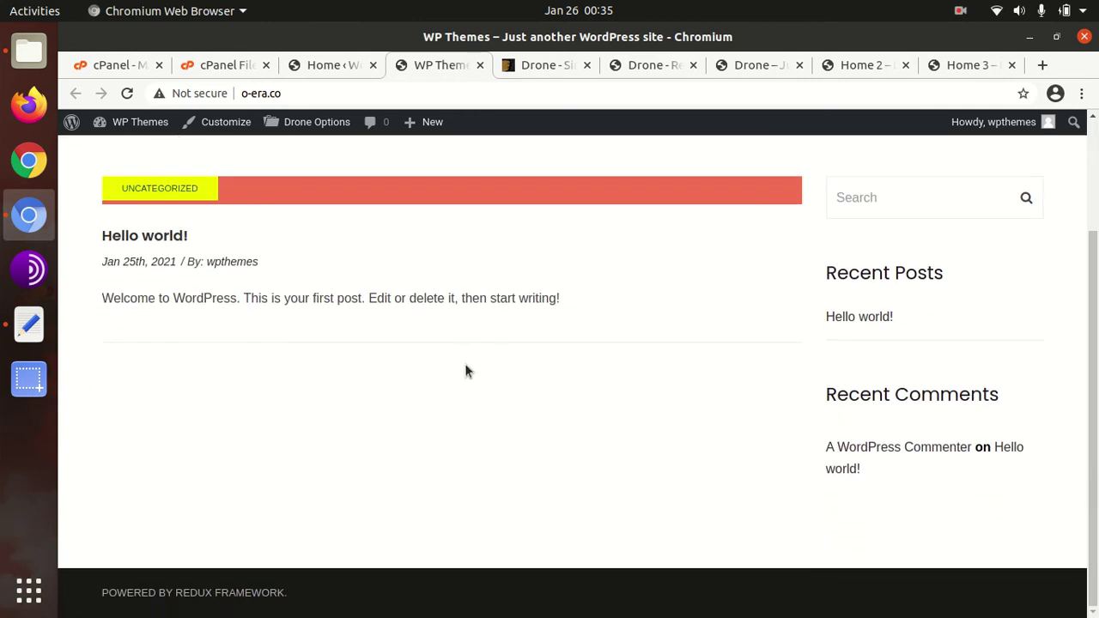
{"action": "scroll", "coordinate": [464, 363], "scroll_direction": "up", "scroll_amount": 3}
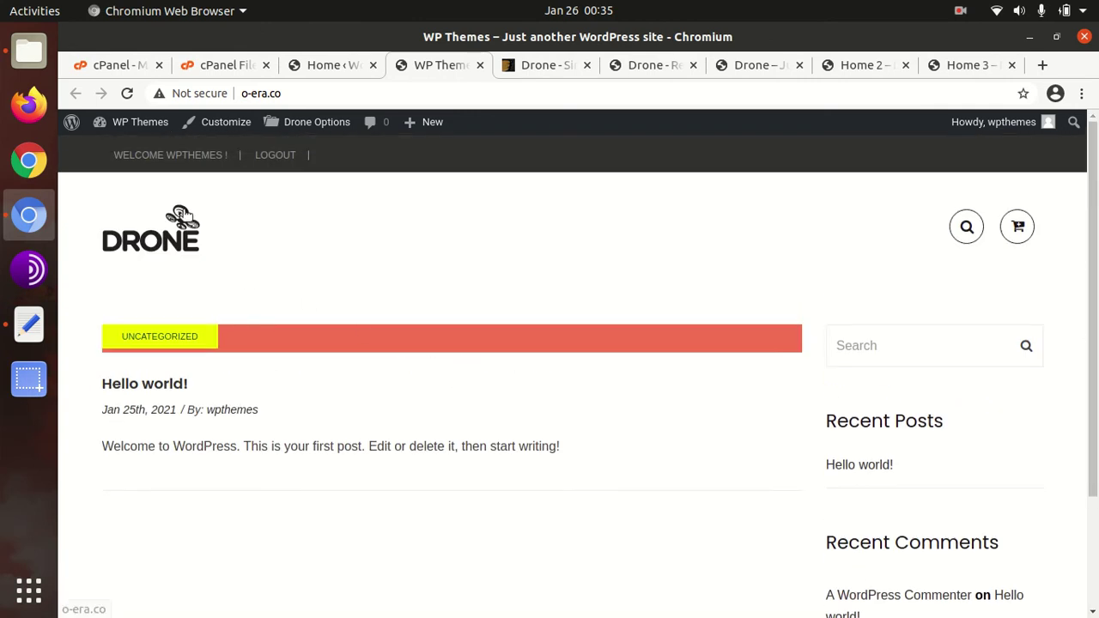
Step: Return to the WP Themes admin and open the Apus Demo Import tool
{"action": "left_click", "coordinate": [334, 66]}
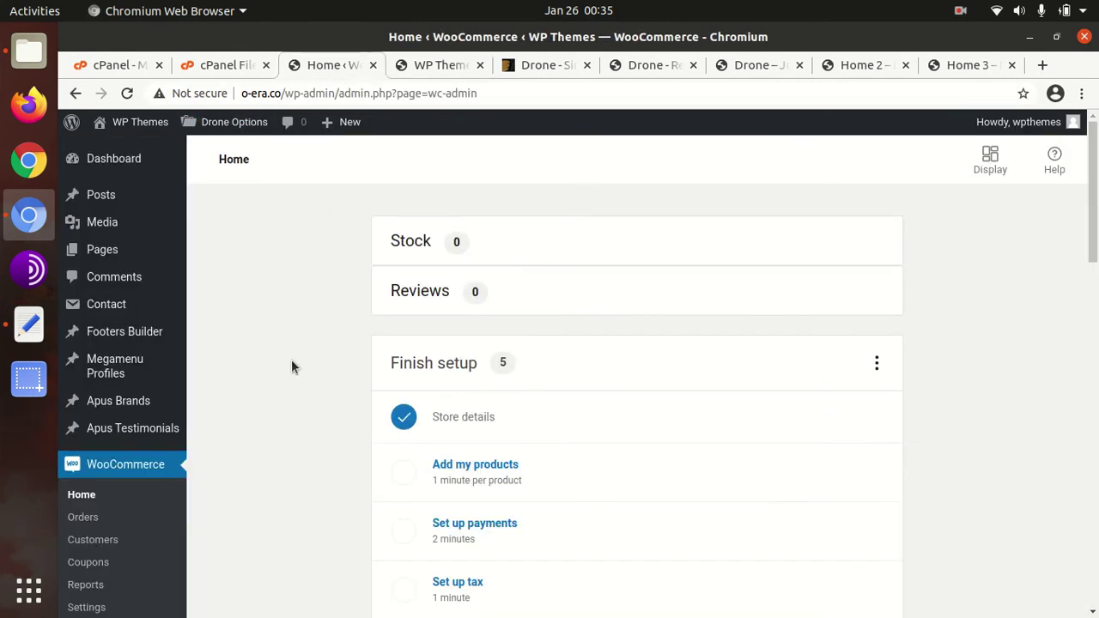
{"action": "scroll", "coordinate": [302, 376], "scroll_direction": "down", "scroll_amount": 7}
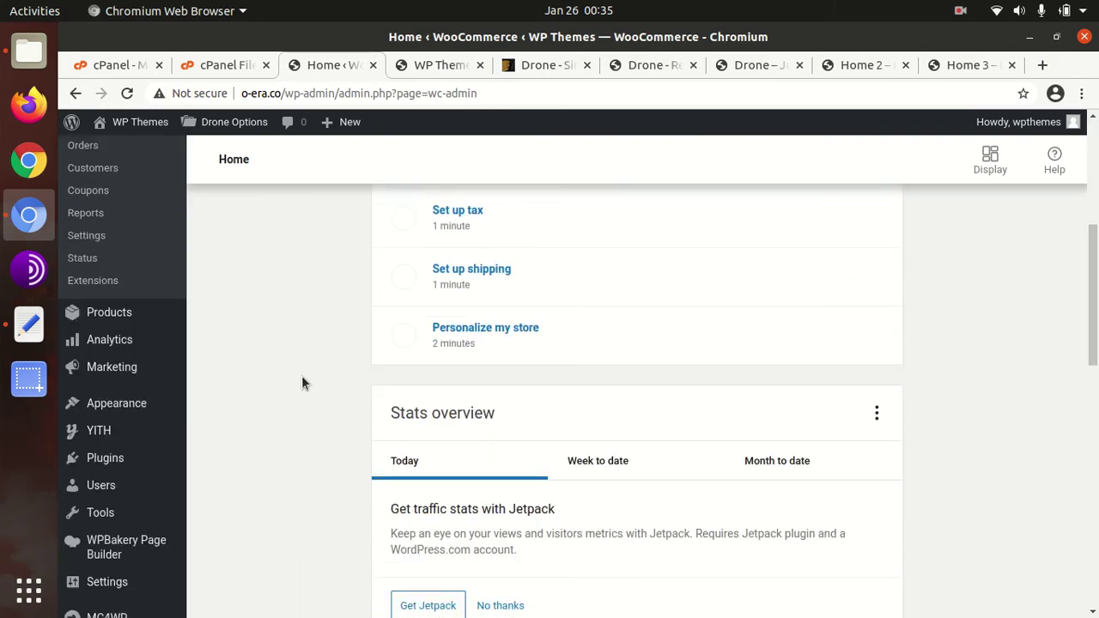
{"action": "scroll", "coordinate": [301, 375], "scroll_direction": "up", "scroll_amount": 7}
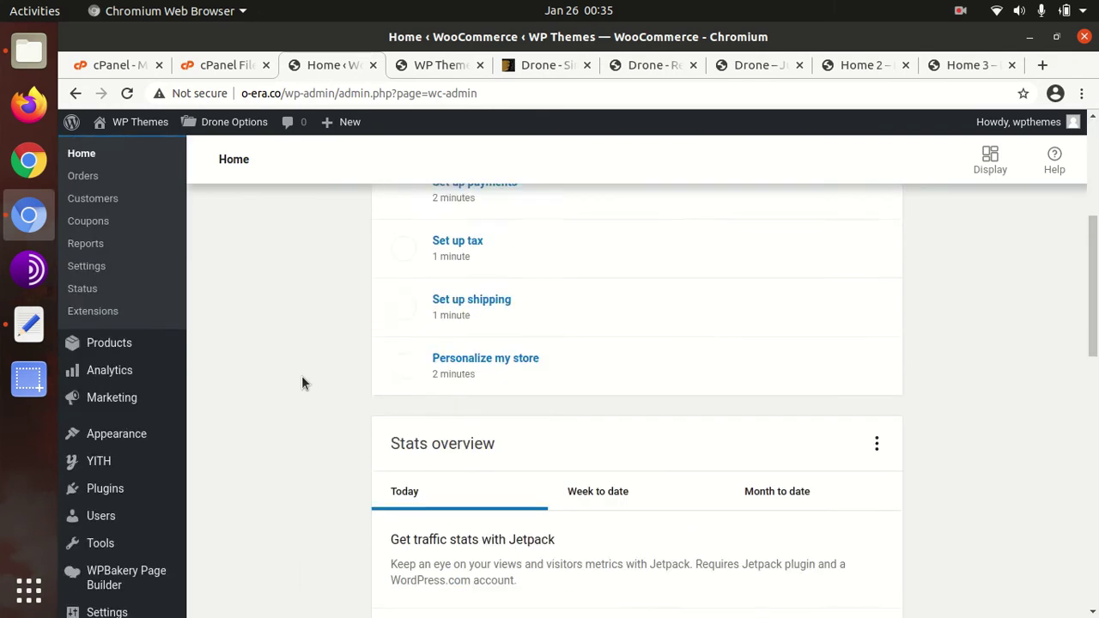
{"action": "scroll", "coordinate": [302, 375], "scroll_direction": "down", "scroll_amount": 4}
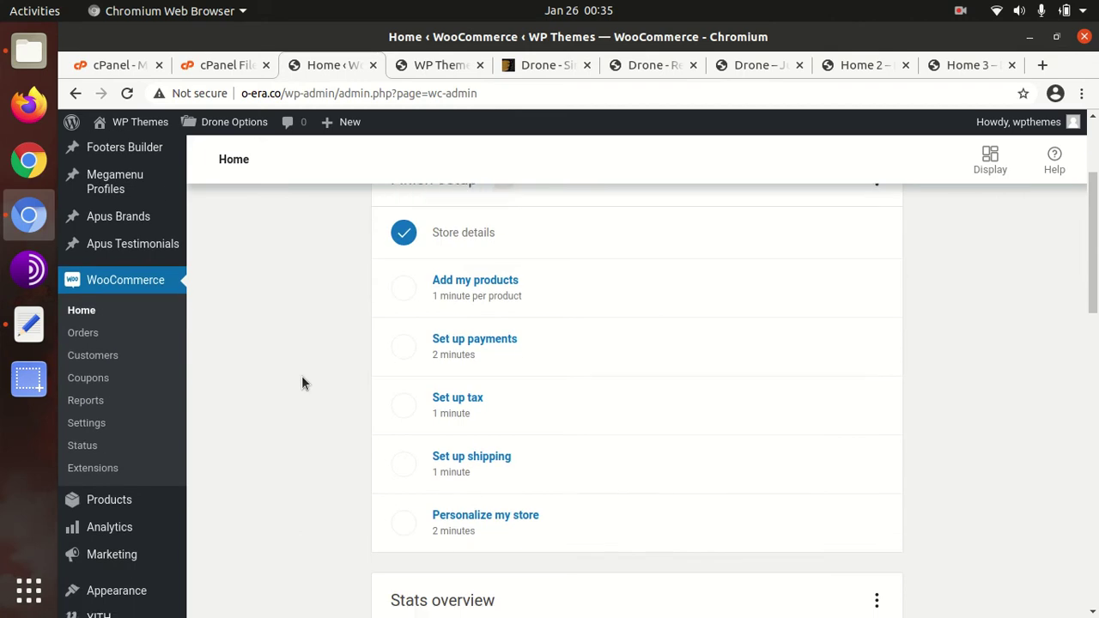
{"action": "scroll", "coordinate": [287, 386], "scroll_direction": "up", "scroll_amount": 6}
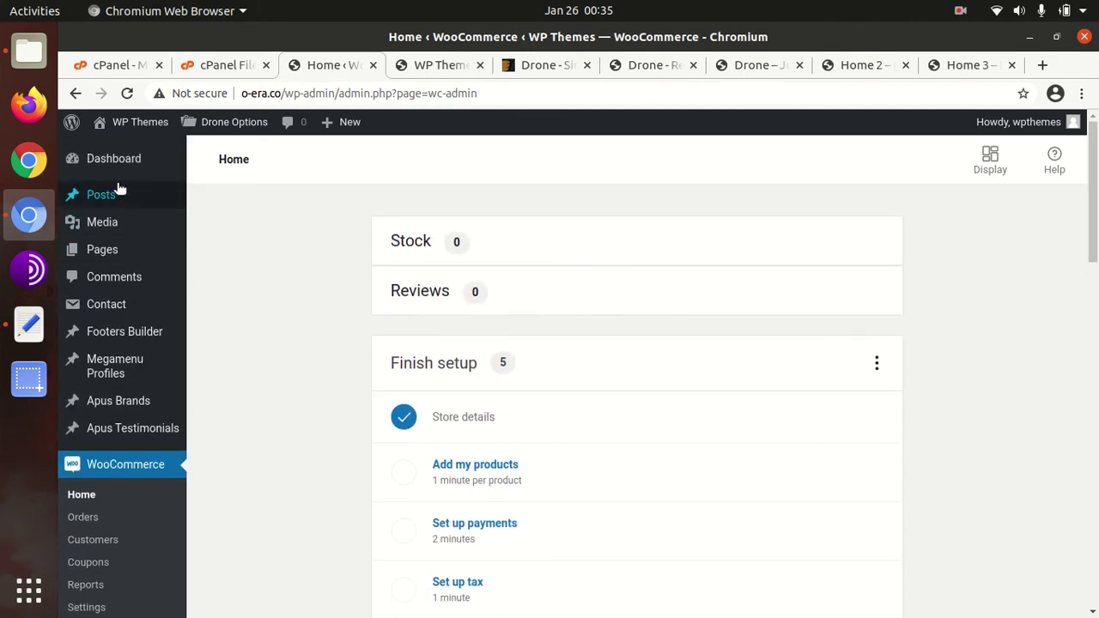
{"action": "mouse_move", "coordinate": [115, 404]}
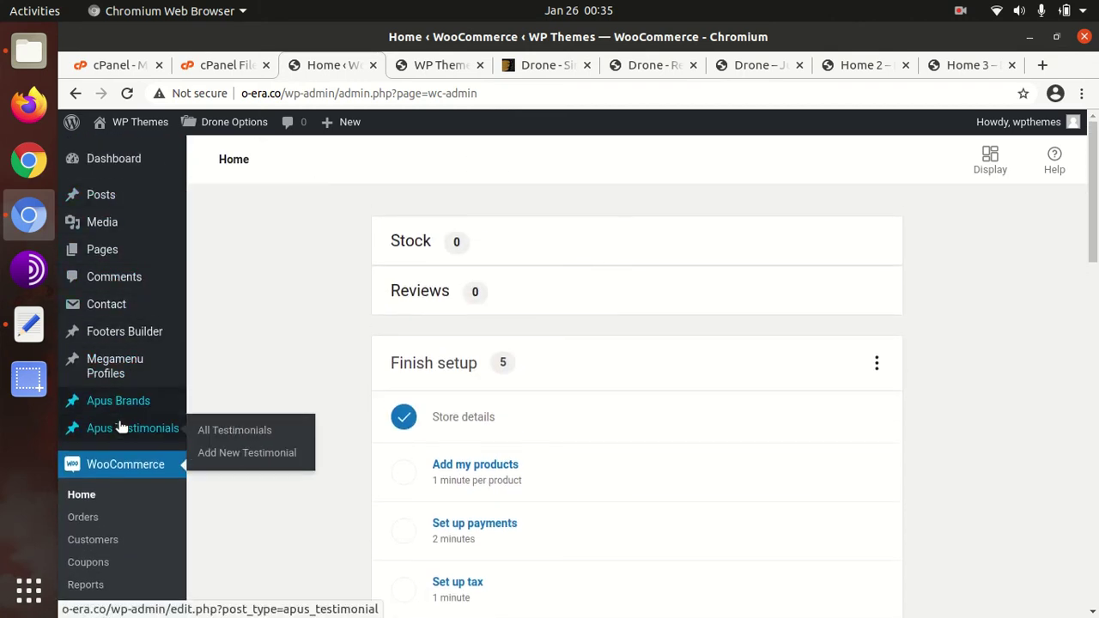
{"action": "scroll", "coordinate": [120, 421], "scroll_direction": "down", "scroll_amount": 4}
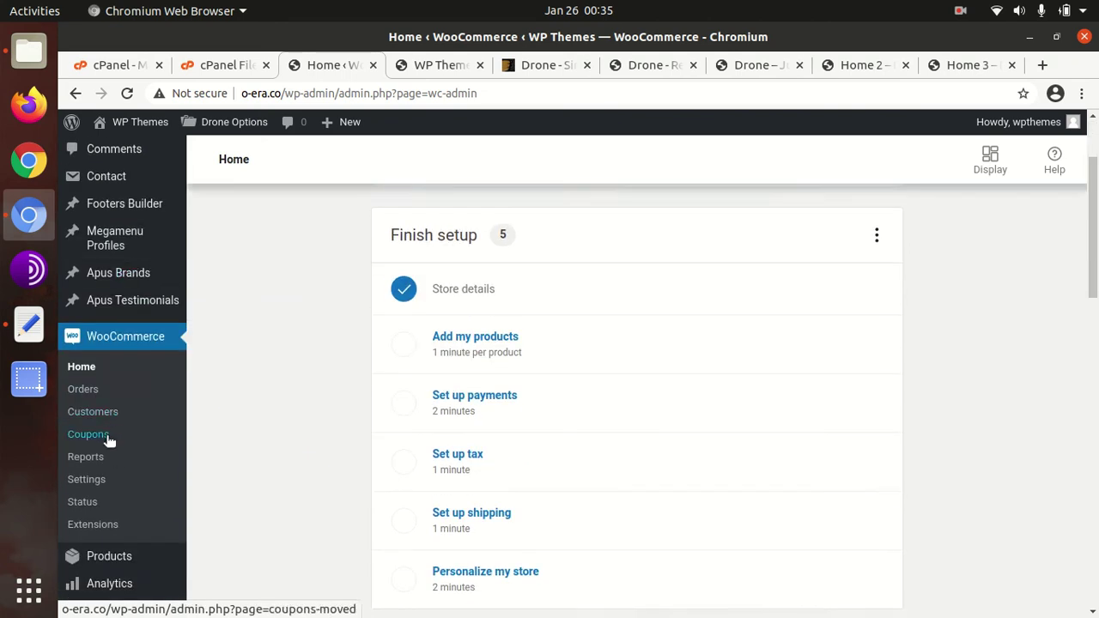
{"action": "mouse_move", "coordinate": [114, 591]}
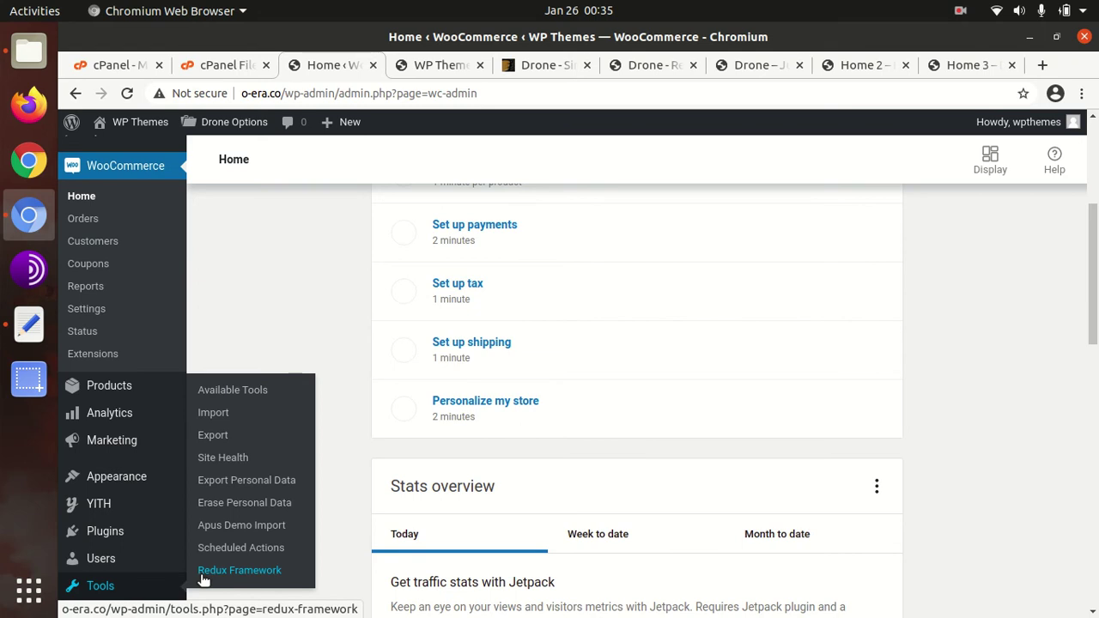
{"action": "left_click", "coordinate": [232, 529]}
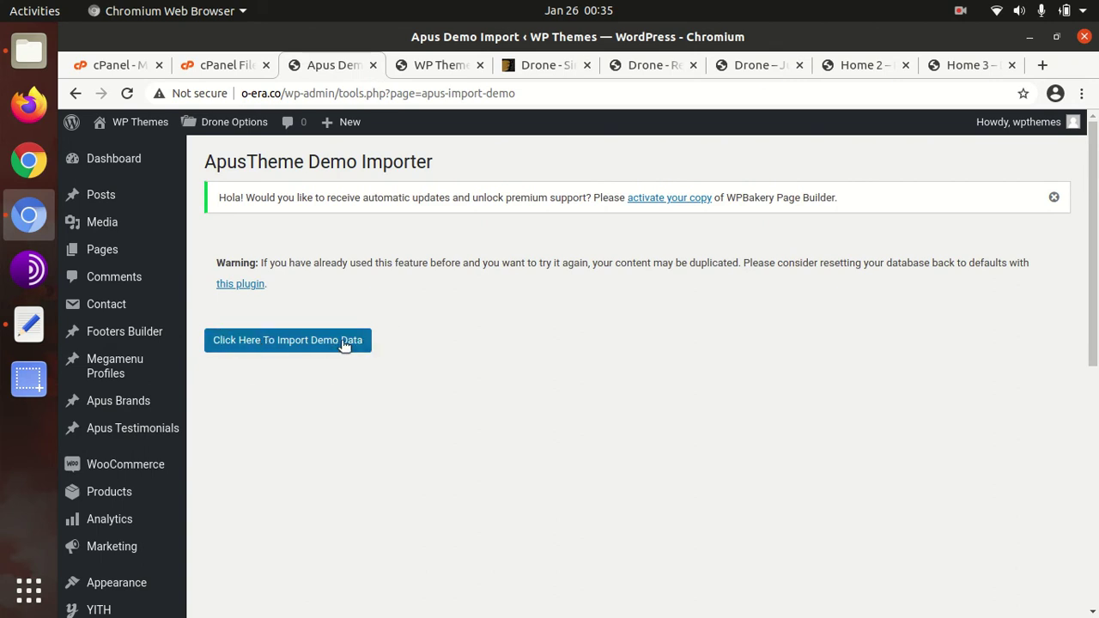
Step: Import the theme's demo data, confirming the import, and follow its stages through to the Revolution Slider installation
{"action": "left_click", "coordinate": [284, 344]}
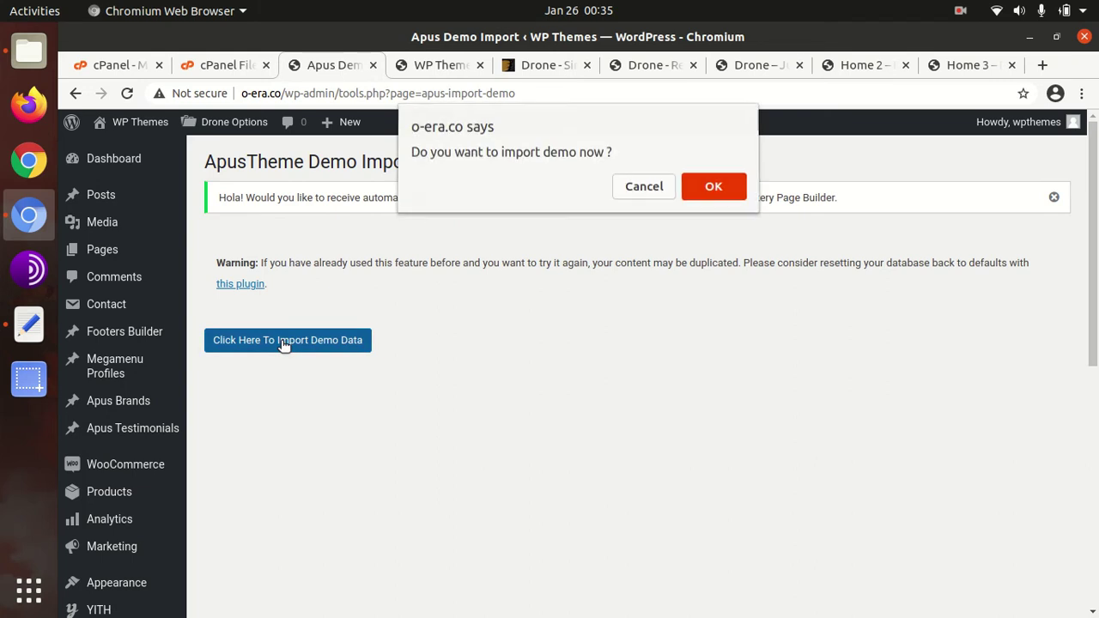
{"action": "left_click", "coordinate": [687, 195]}
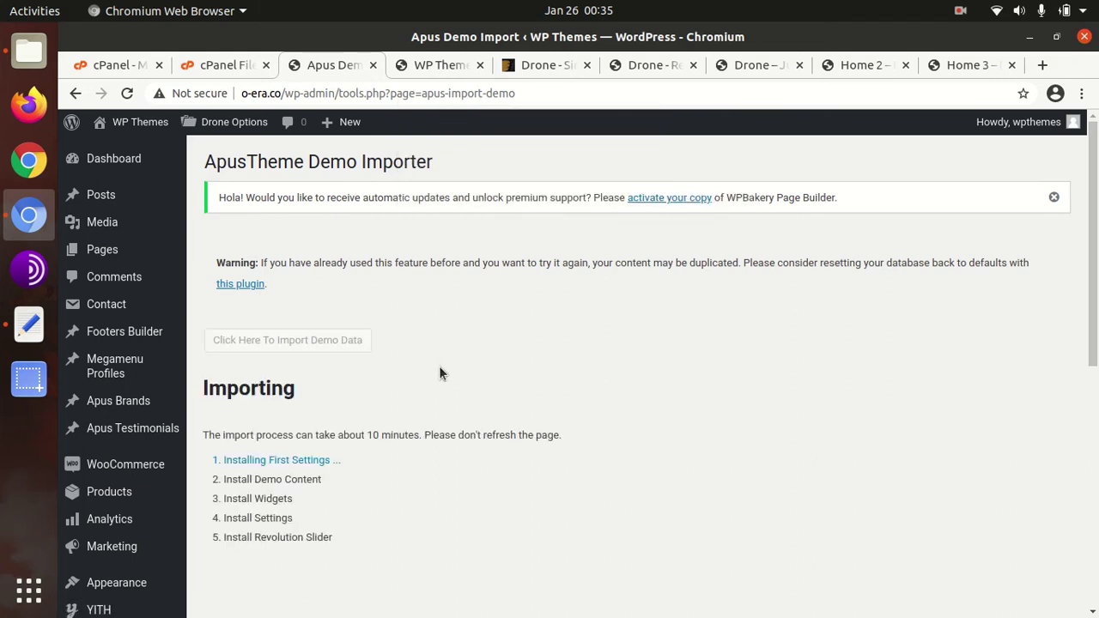
{"action": "scroll", "coordinate": [399, 478], "scroll_direction": "down", "scroll_amount": 1}
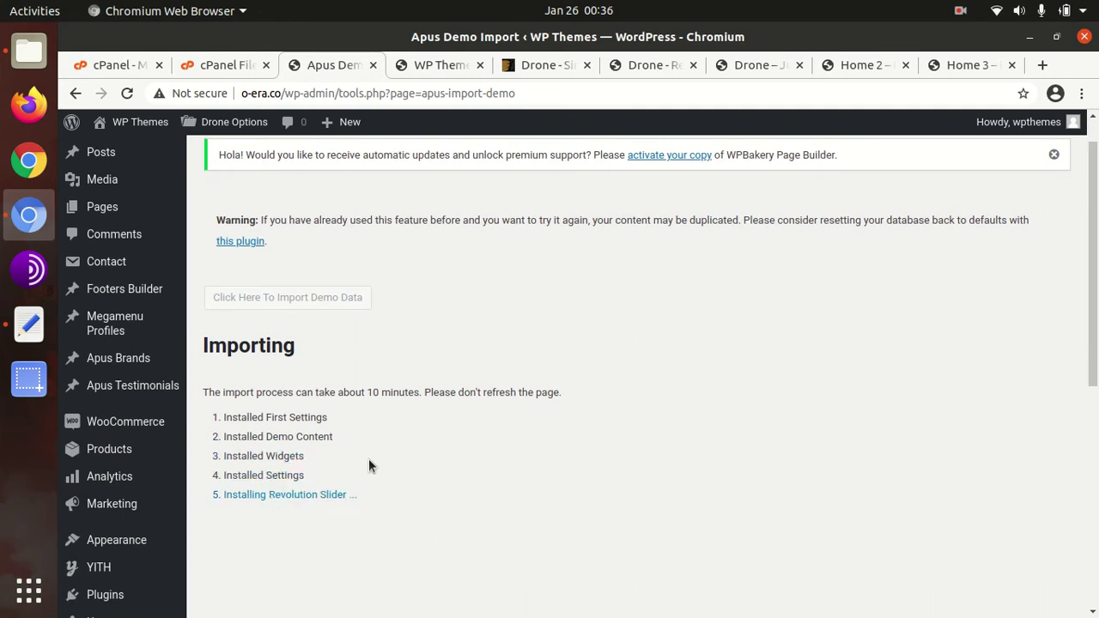
{"action": "scroll", "coordinate": [368, 466], "scroll_direction": "down", "scroll_amount": 4}
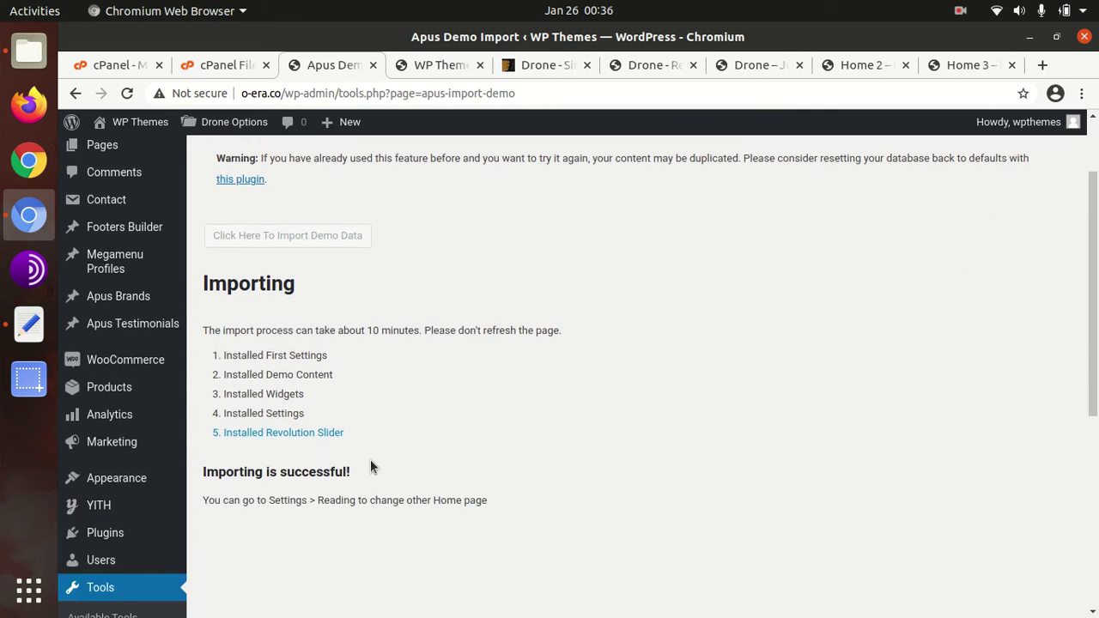
{"action": "scroll", "coordinate": [427, 395], "scroll_direction": "up", "scroll_amount": 1}
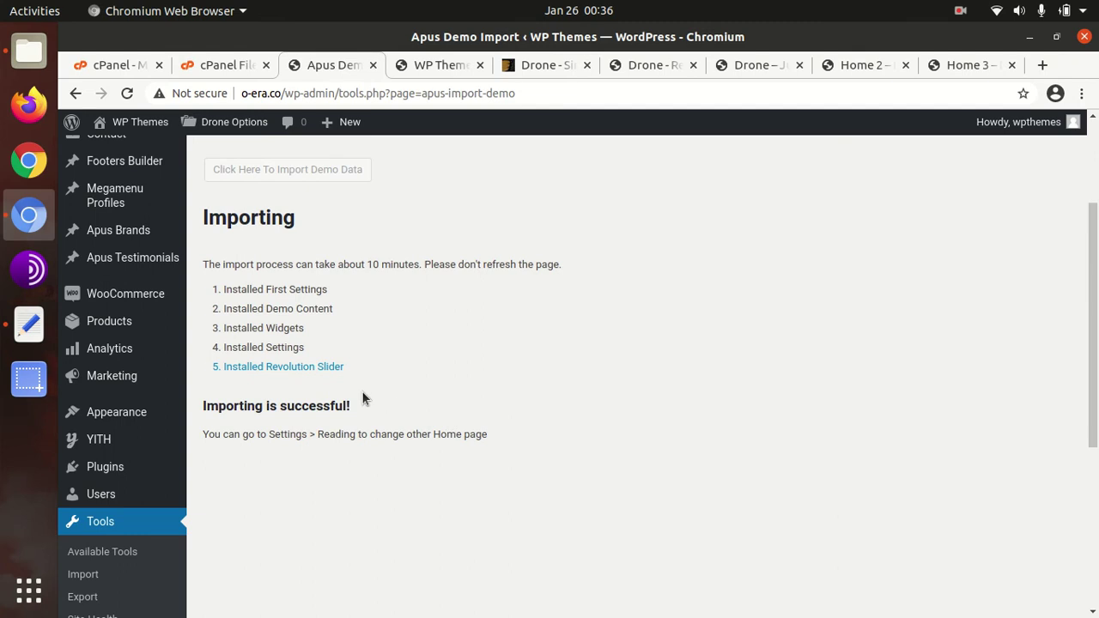
{"action": "scroll", "coordinate": [362, 397], "scroll_direction": "up", "scroll_amount": 2}
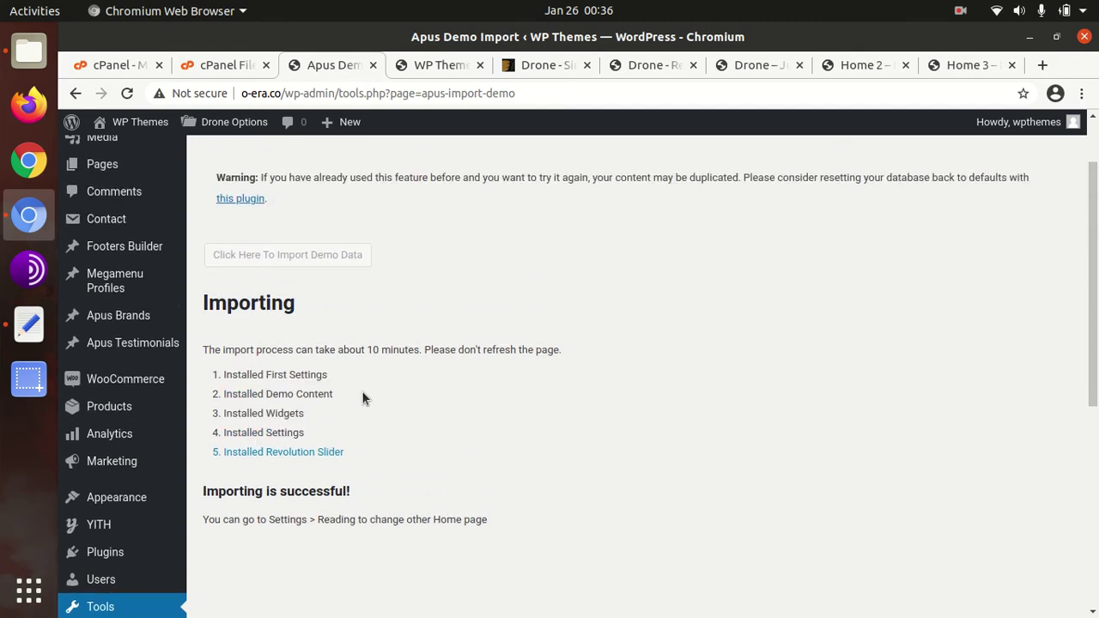
Step: Reload the WP Themes site's front end and review the home page down to its end
{"action": "left_click", "coordinate": [439, 69]}
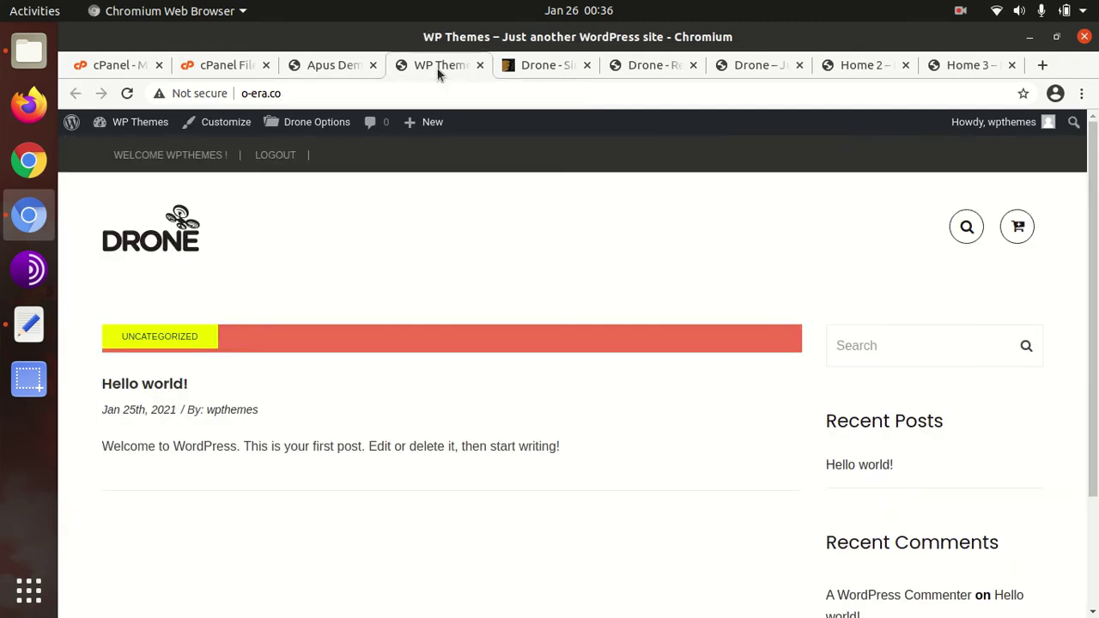
{"action": "left_click", "coordinate": [127, 93]}
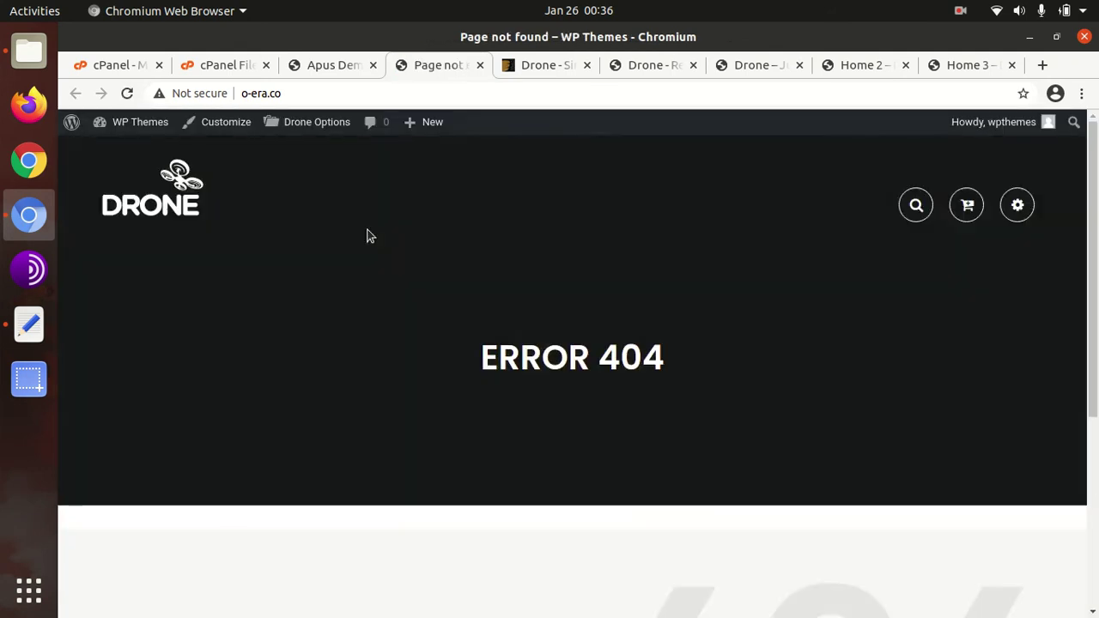
{"action": "left_click", "coordinate": [310, 95]}
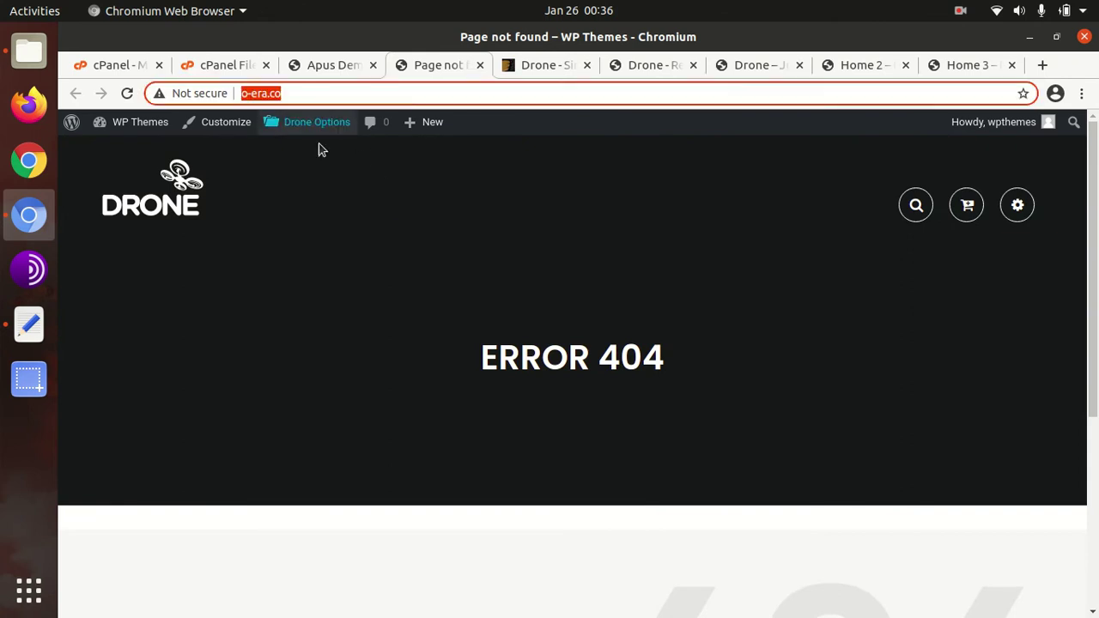
{"action": "scroll", "coordinate": [408, 283], "scroll_direction": "down", "scroll_amount": 3}
{"action": "scroll", "coordinate": [437, 215], "scroll_direction": "down", "scroll_amount": 2}
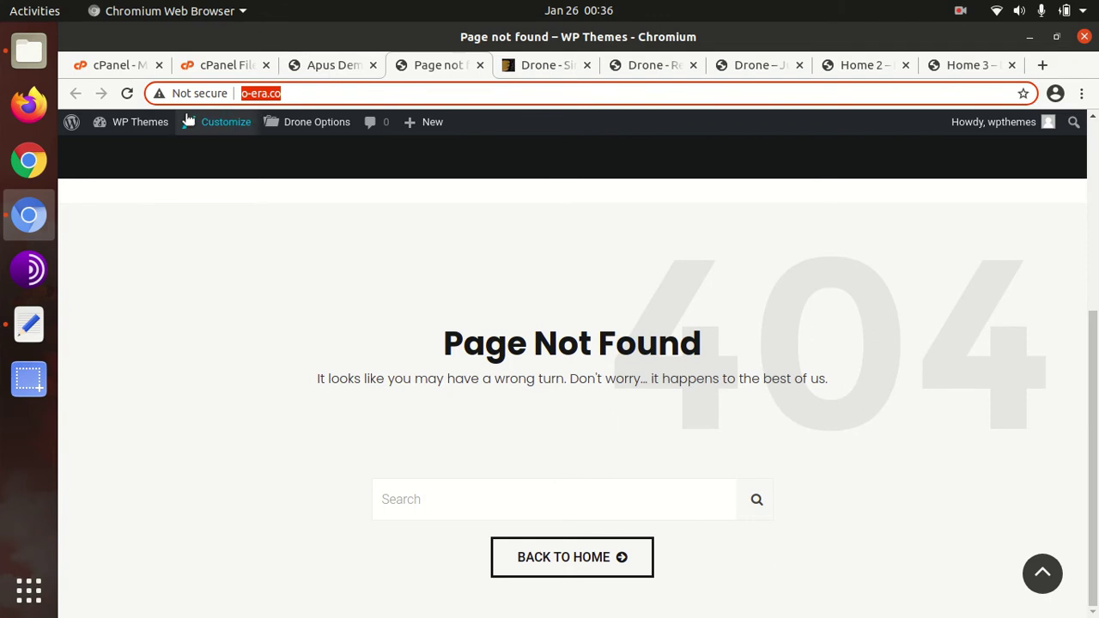
Step: Go from the front end to the admin dashboard and examine the list of all pages for imported demo content
{"action": "mouse_move", "coordinate": [126, 127]}
{"action": "left_click", "coordinate": [128, 152]}
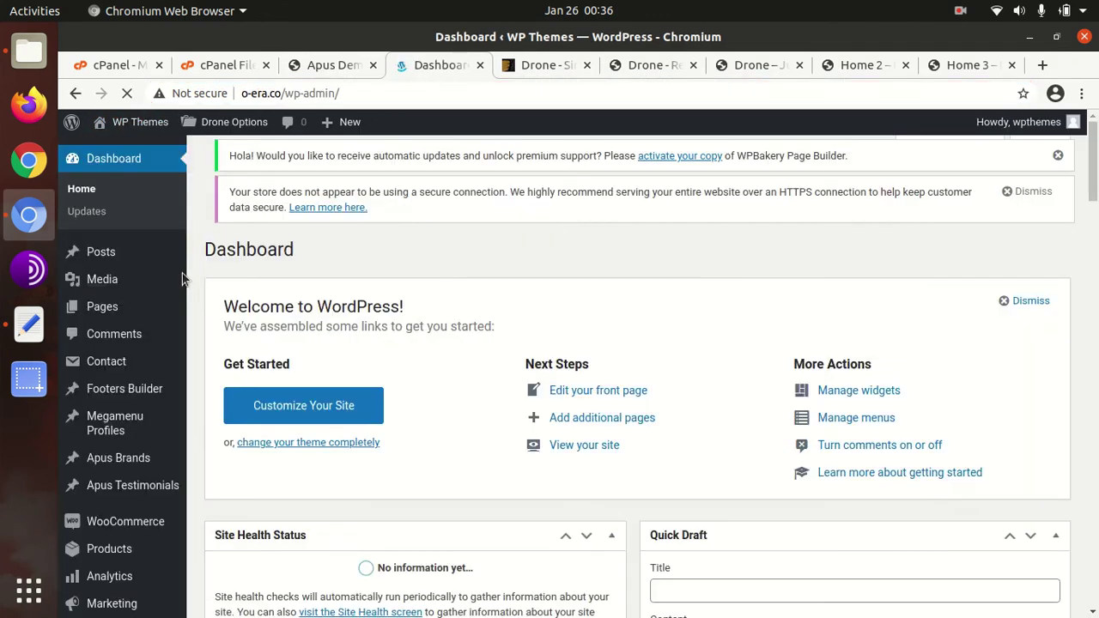
{"action": "scroll", "coordinate": [365, 301], "scroll_direction": "down", "scroll_amount": 3}
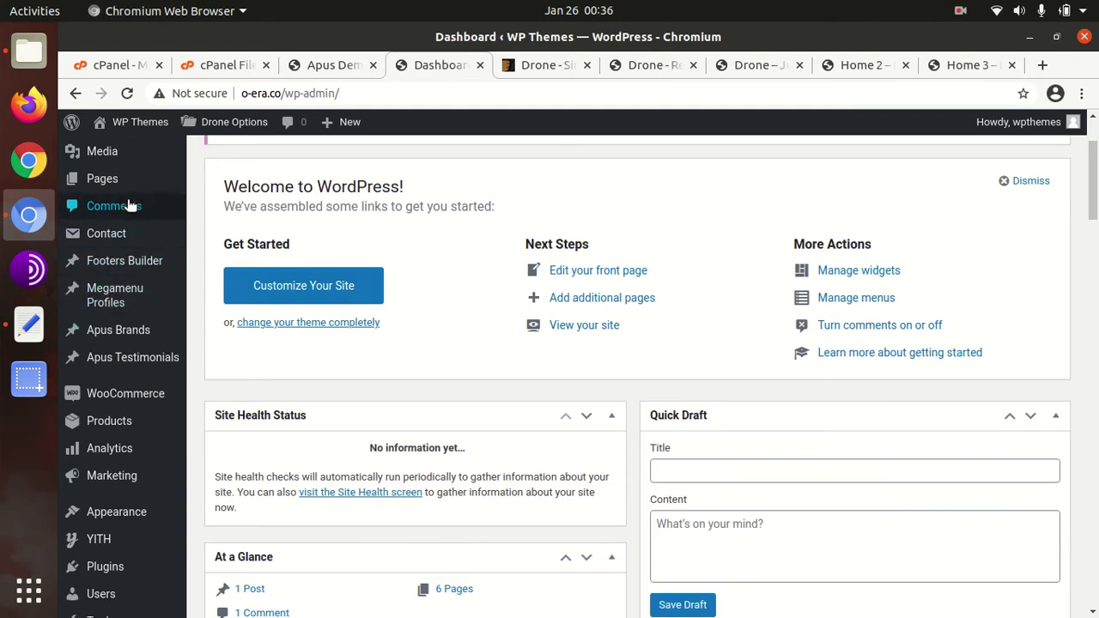
{"action": "mouse_move", "coordinate": [111, 184]}
{"action": "left_click", "coordinate": [225, 186]}
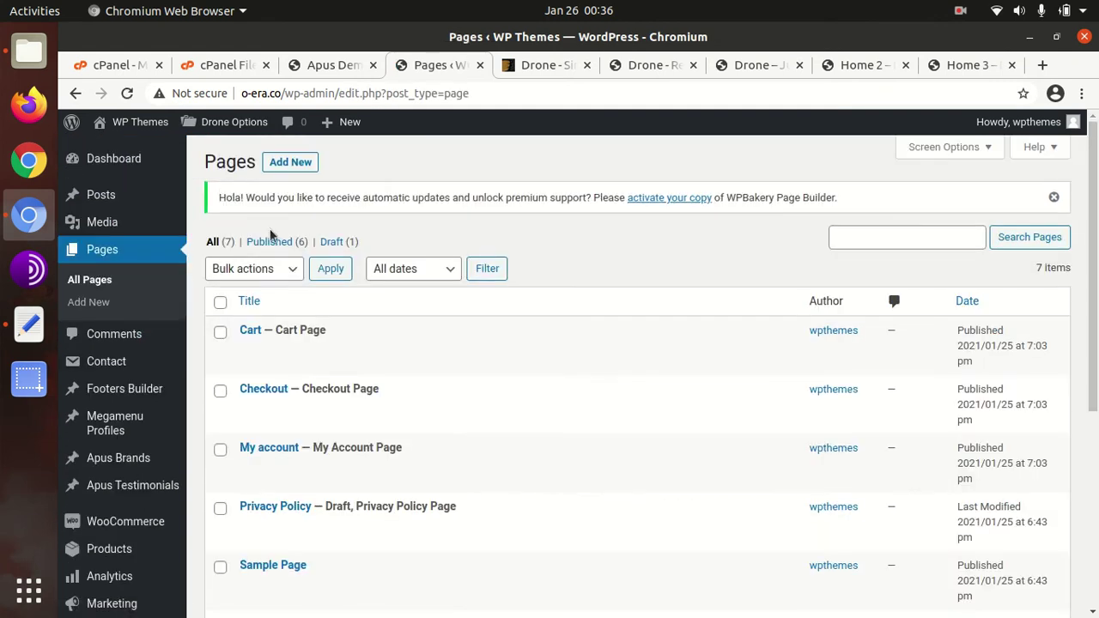
{"action": "scroll", "coordinate": [434, 316], "scroll_direction": "down", "scroll_amount": 3}
{"action": "scroll", "coordinate": [433, 314], "scroll_direction": "down", "scroll_amount": 3}
{"action": "scroll", "coordinate": [431, 315], "scroll_direction": "up", "scroll_amount": 5}
Step: Look through the admin's Drone Options and Tools entries and reopen the Apus Demo Import tool
{"action": "mouse_move", "coordinate": [127, 171]}
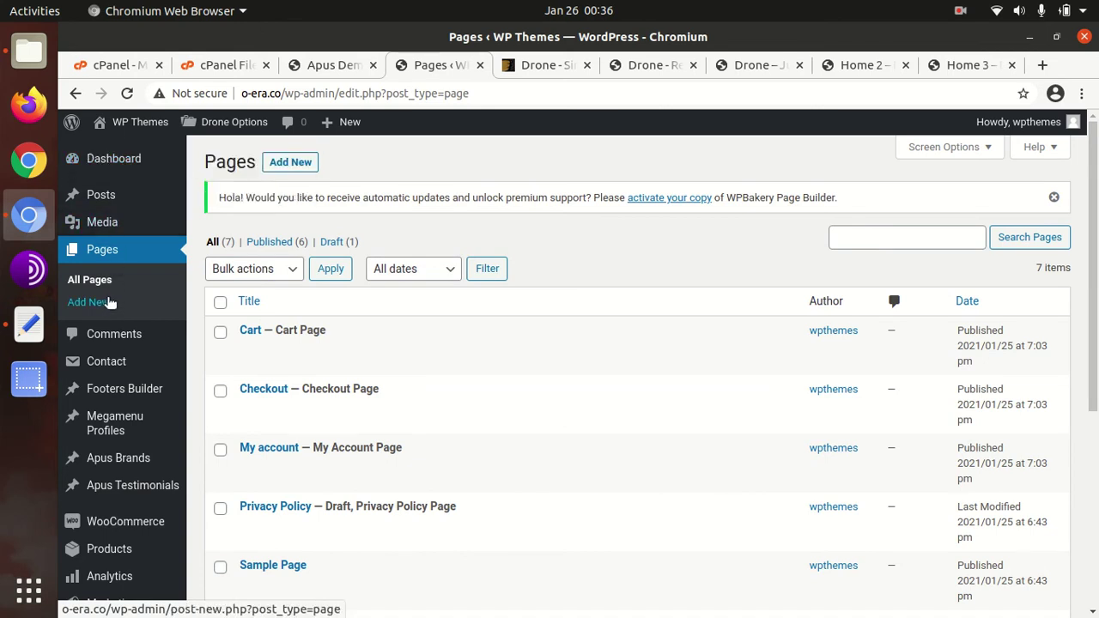
{"action": "scroll", "coordinate": [172, 299], "scroll_direction": "down", "scroll_amount": 5}
{"action": "scroll", "coordinate": [171, 299], "scroll_direction": "down", "scroll_amount": 3}
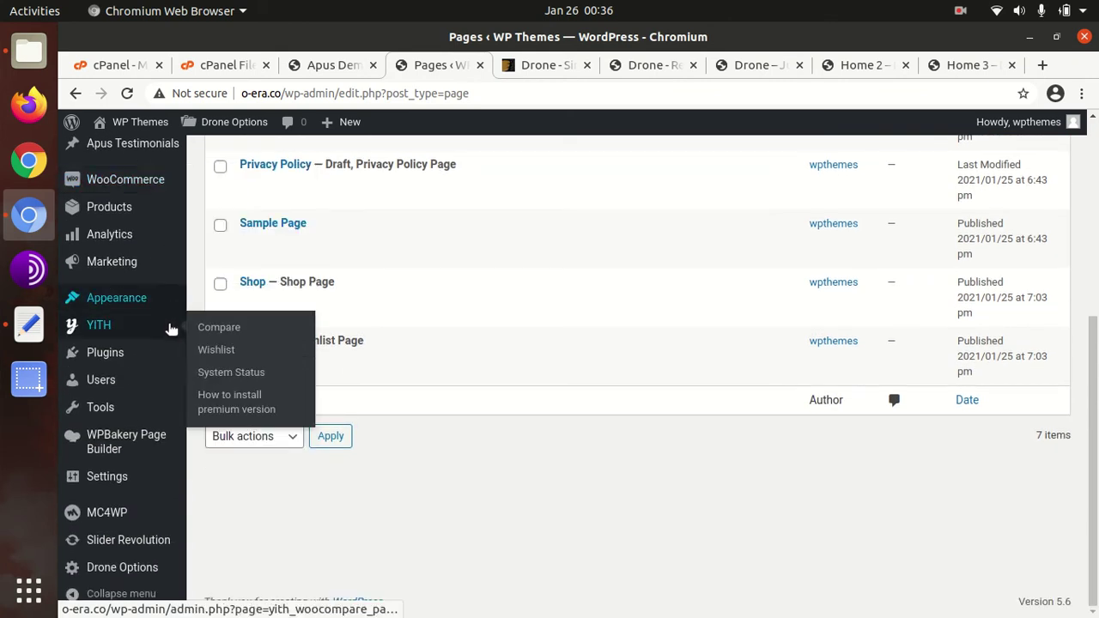
{"action": "mouse_move", "coordinate": [156, 569]}
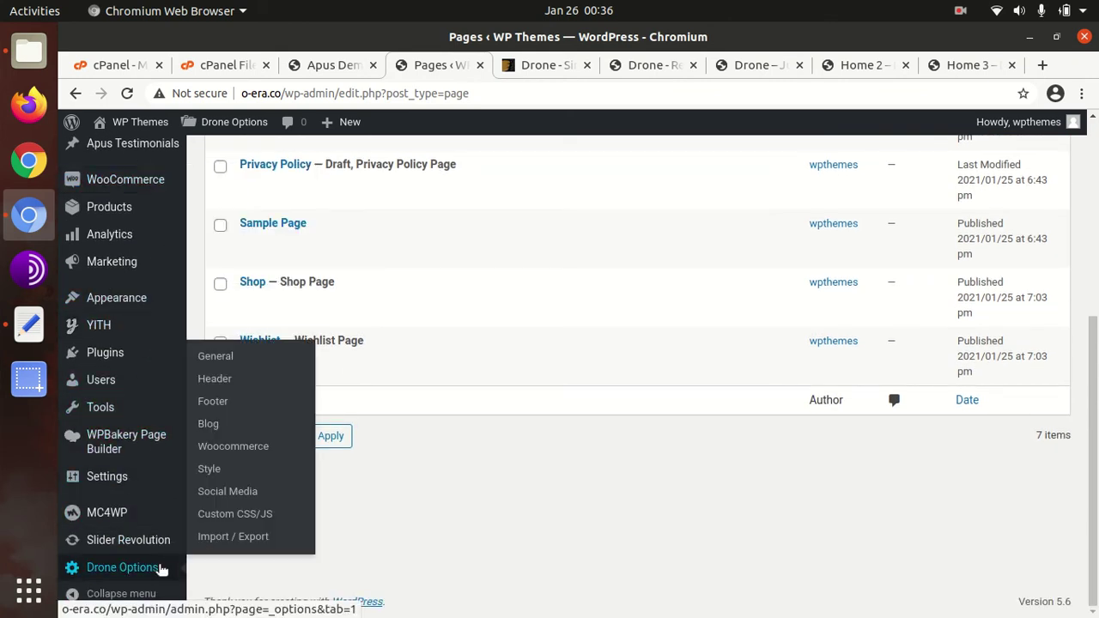
{"action": "mouse_move", "coordinate": [109, 471]}
{"action": "scroll", "coordinate": [80, 400], "scroll_direction": "up", "scroll_amount": 3}
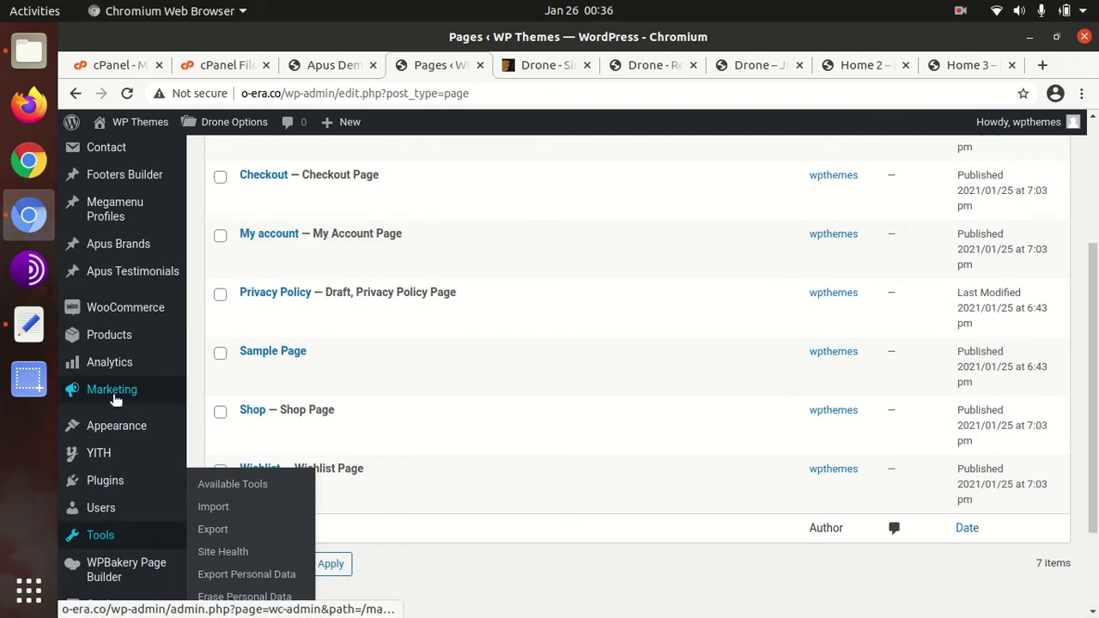
{"action": "scroll", "coordinate": [117, 446], "scroll_direction": "down", "scroll_amount": 3}
{"action": "mouse_move", "coordinate": [119, 573]}
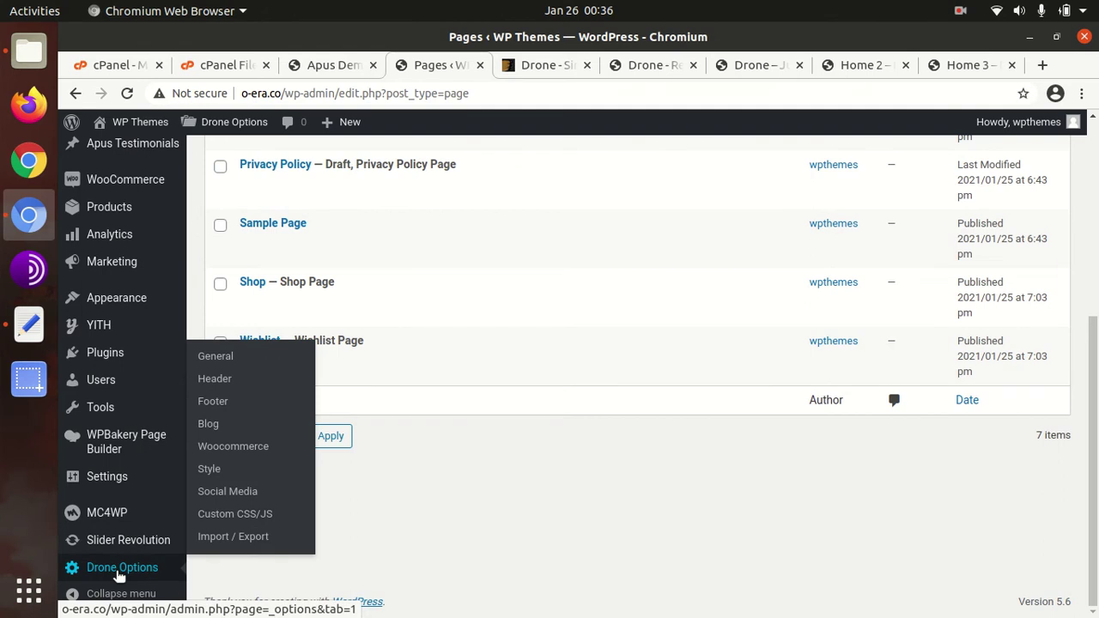
{"action": "mouse_move", "coordinate": [124, 402]}
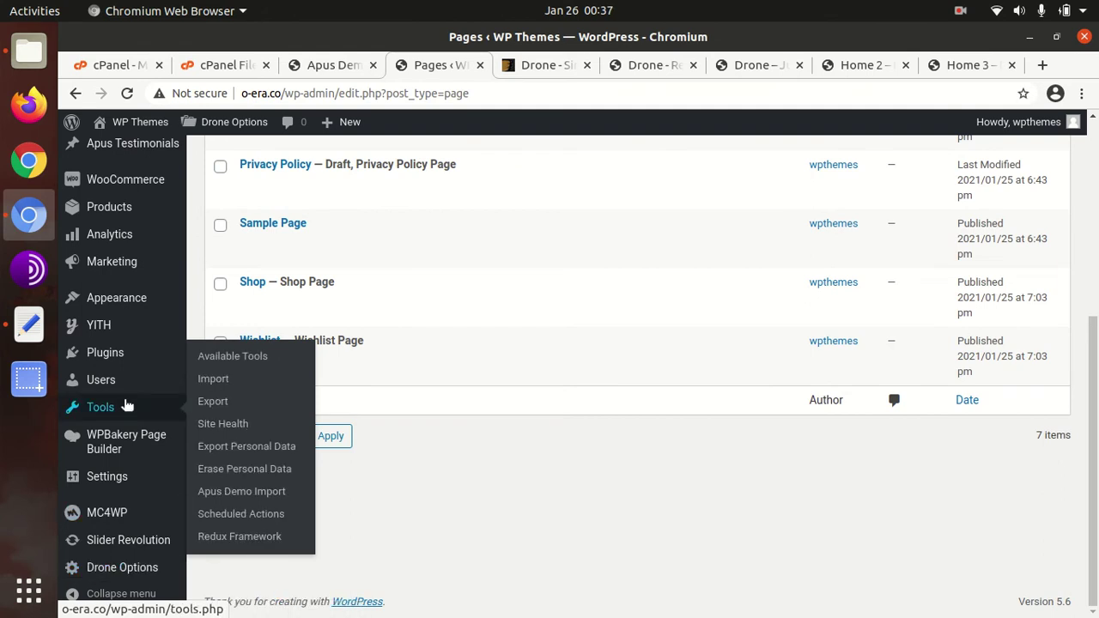
{"action": "left_click", "coordinate": [254, 498]}
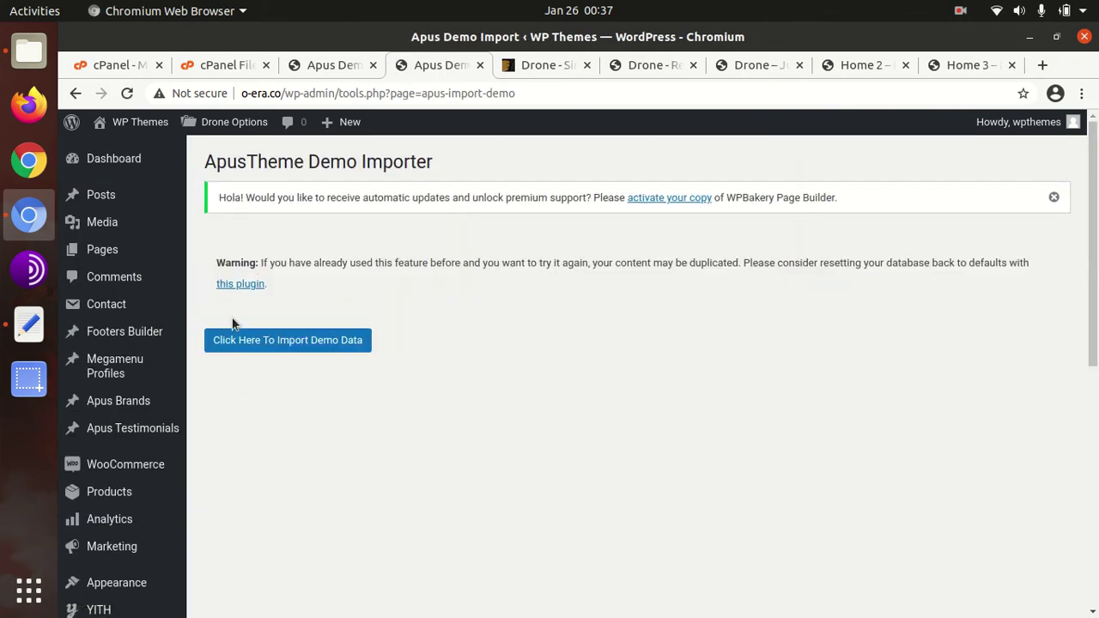
Step: Run the demo data import again despite the duplicate-content warning, and follow its stages through to the closing message
{"action": "left_click_drag", "start_coordinate": [294, 259], "coordinate": [987, 260]}
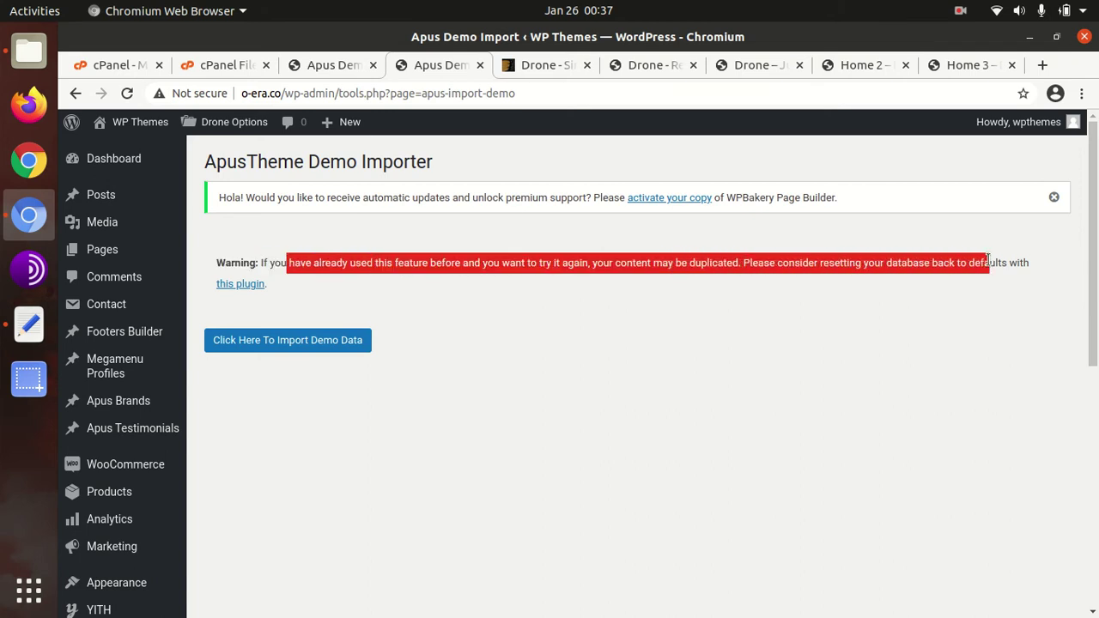
{"action": "left_click", "coordinate": [259, 342]}
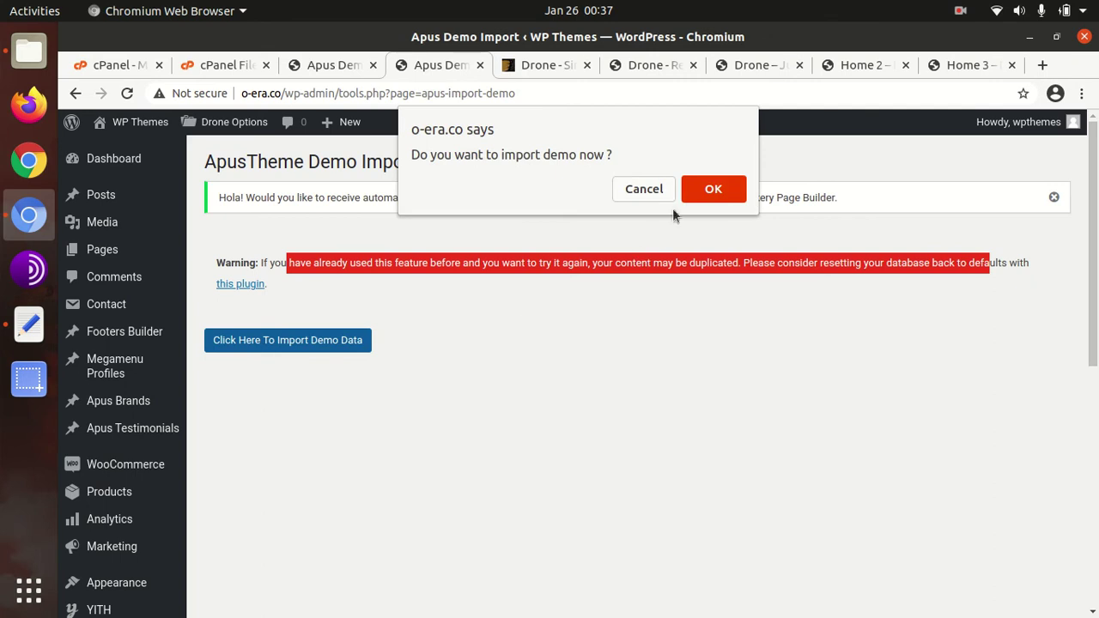
{"action": "left_click", "coordinate": [712, 188]}
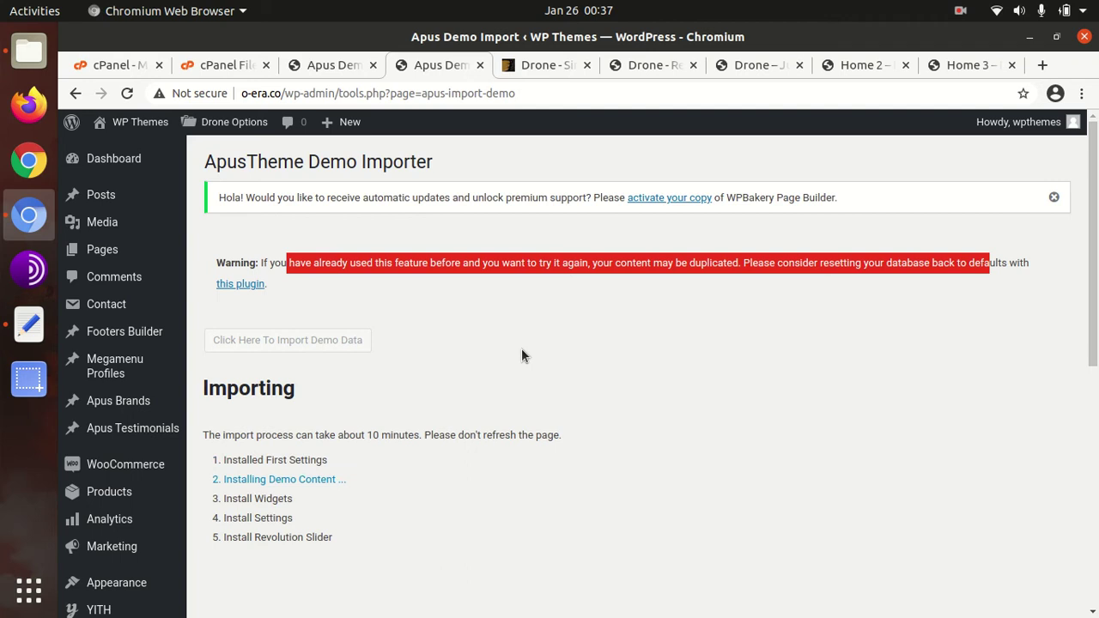
{"action": "scroll", "coordinate": [443, 386], "scroll_direction": "down", "scroll_amount": 2}
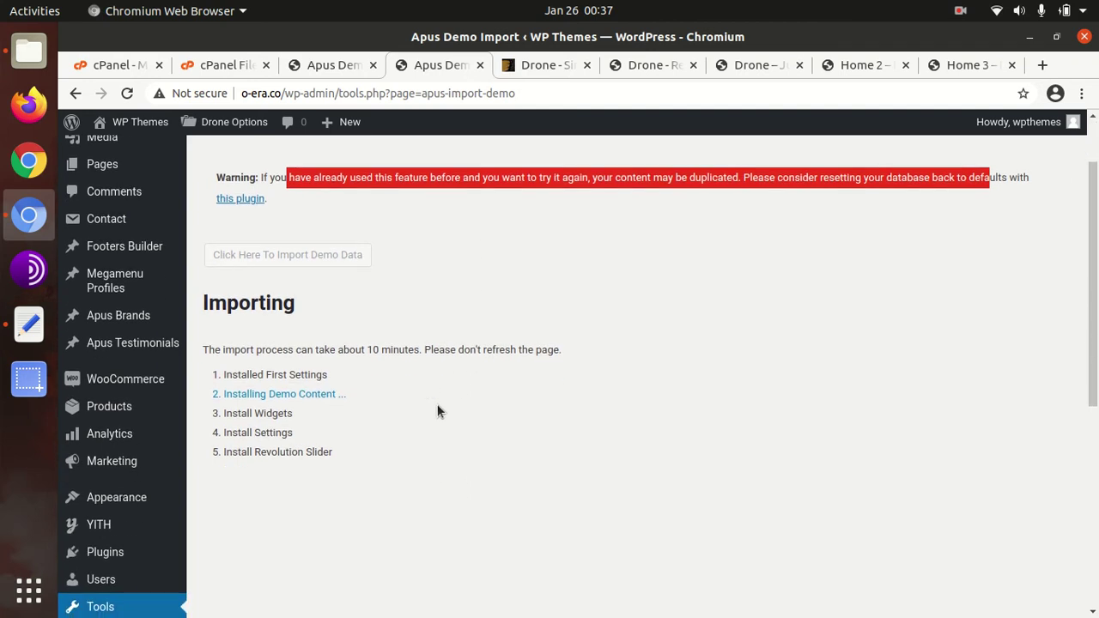
{"action": "left_click_drag", "start_coordinate": [331, 349], "coordinate": [406, 344]}
{"action": "left_click", "coordinate": [426, 423]}
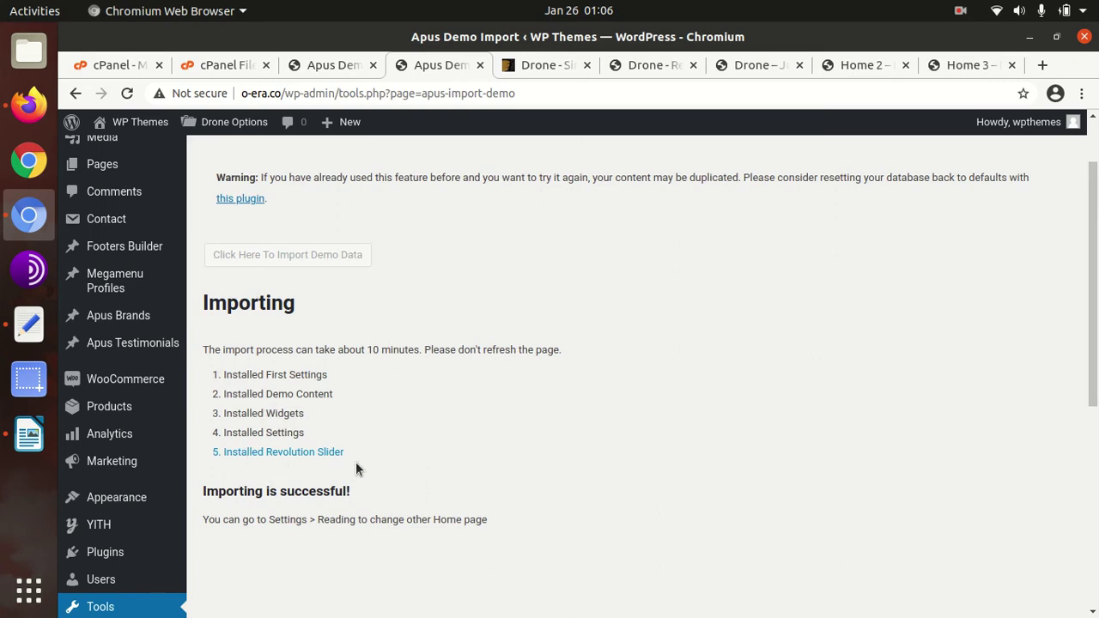
{"action": "left_click_drag", "start_coordinate": [357, 488], "coordinate": [202, 491]}
{"action": "scroll", "coordinate": [420, 467], "scroll_direction": "down", "scroll_amount": 2}
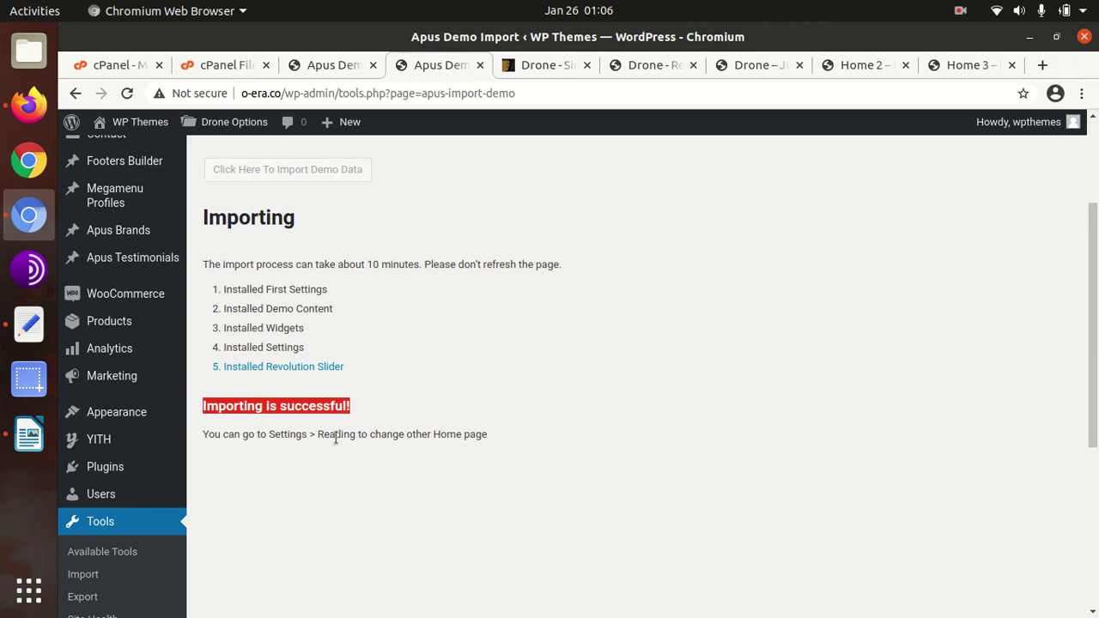
Step: Open the site's front end in a new browser tab and review the home page's slider, Introduction and Camera sections
{"action": "scroll", "coordinate": [478, 401], "scroll_direction": "up", "scroll_amount": 4}
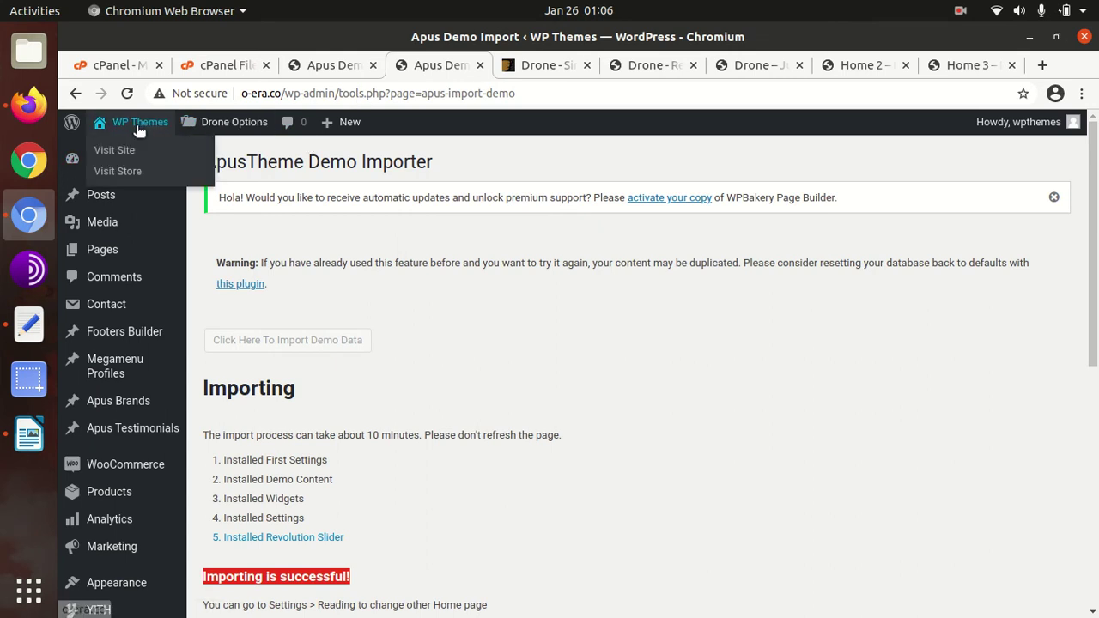
{"action": "middle_click", "coordinate": [114, 150]}
{"action": "left_click", "coordinate": [486, 67]}
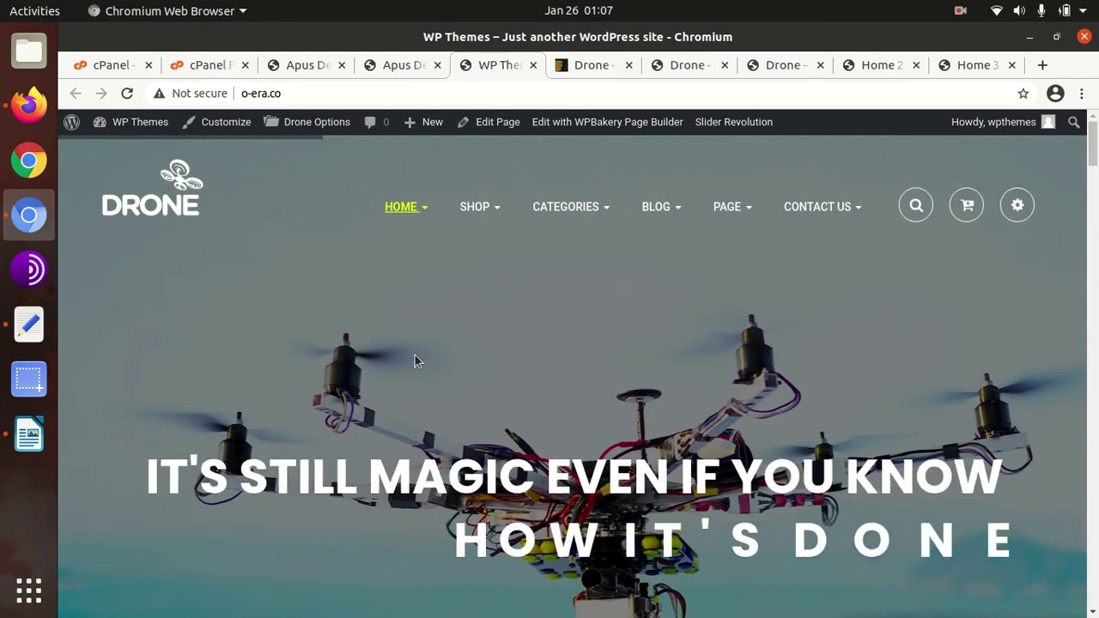
{"action": "scroll", "coordinate": [416, 357], "scroll_direction": "down", "scroll_amount": 8}
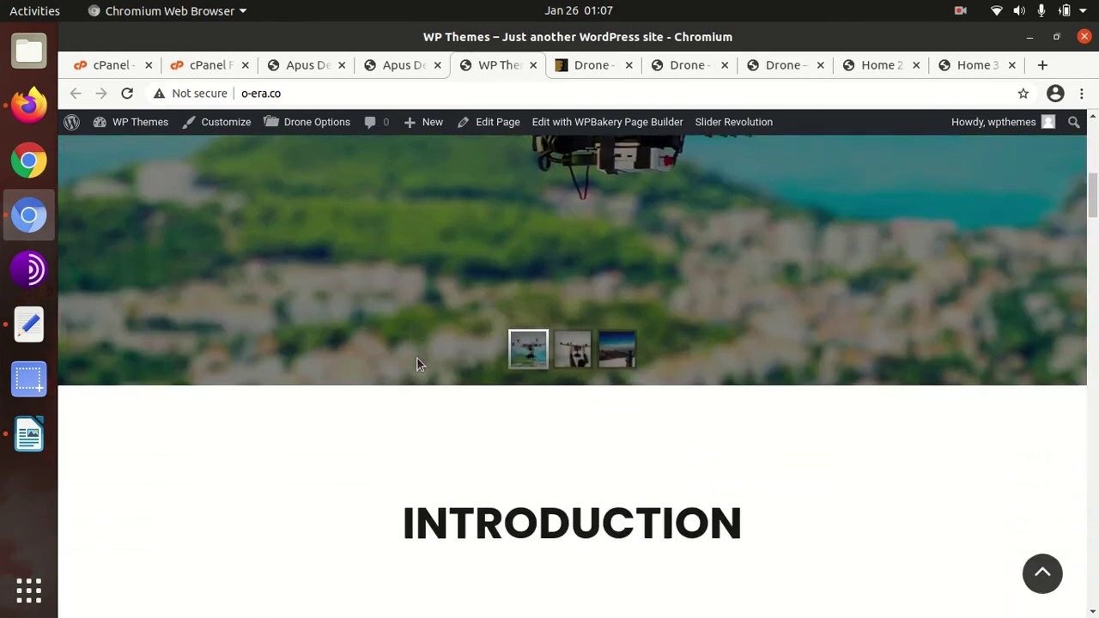
{"action": "scroll", "coordinate": [418, 364], "scroll_direction": "down", "scroll_amount": 5}
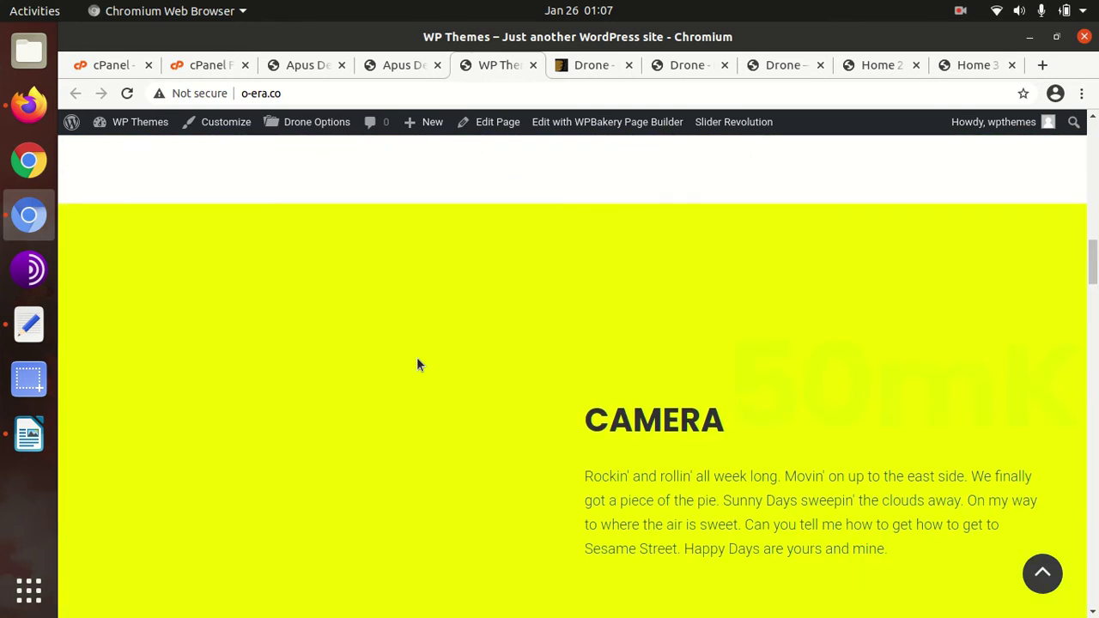
{"action": "scroll", "coordinate": [467, 344], "scroll_direction": "down", "scroll_amount": 4}
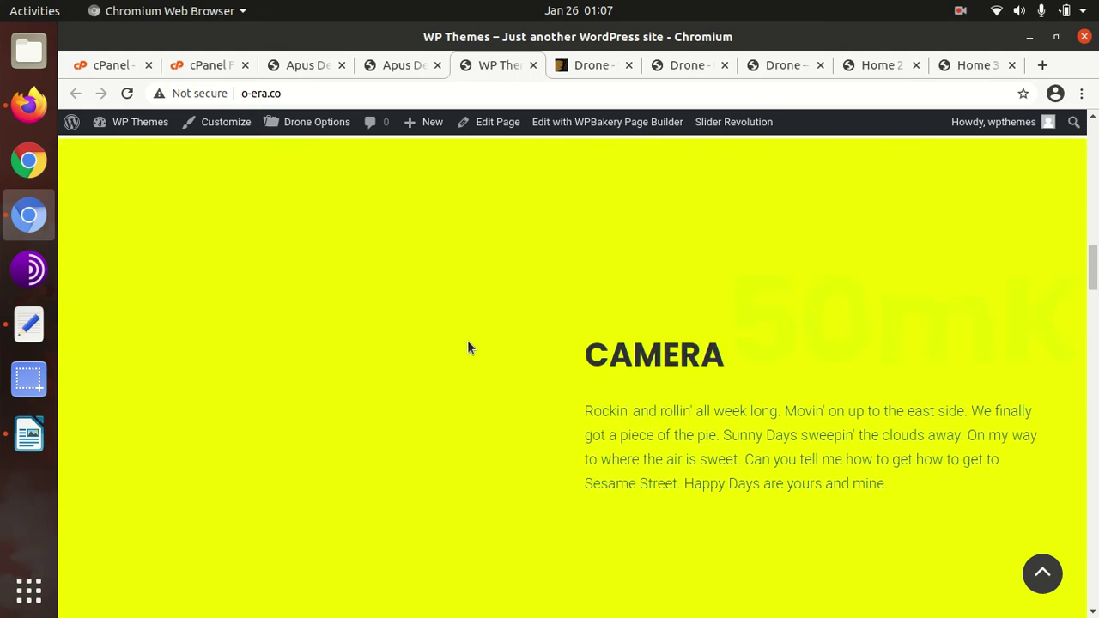
{"action": "scroll", "coordinate": [467, 340], "scroll_direction": "down", "scroll_amount": 3}
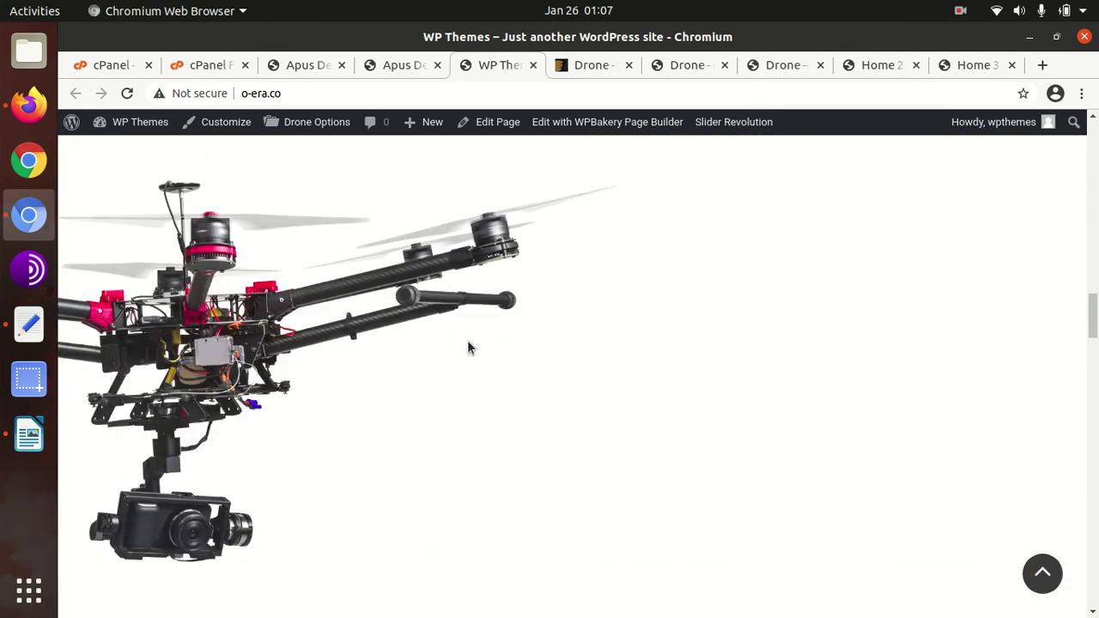
{"action": "scroll", "coordinate": [467, 340], "scroll_direction": "up", "scroll_amount": 3}
{"action": "scroll", "coordinate": [467, 340], "scroll_direction": "up", "scroll_amount": 10}
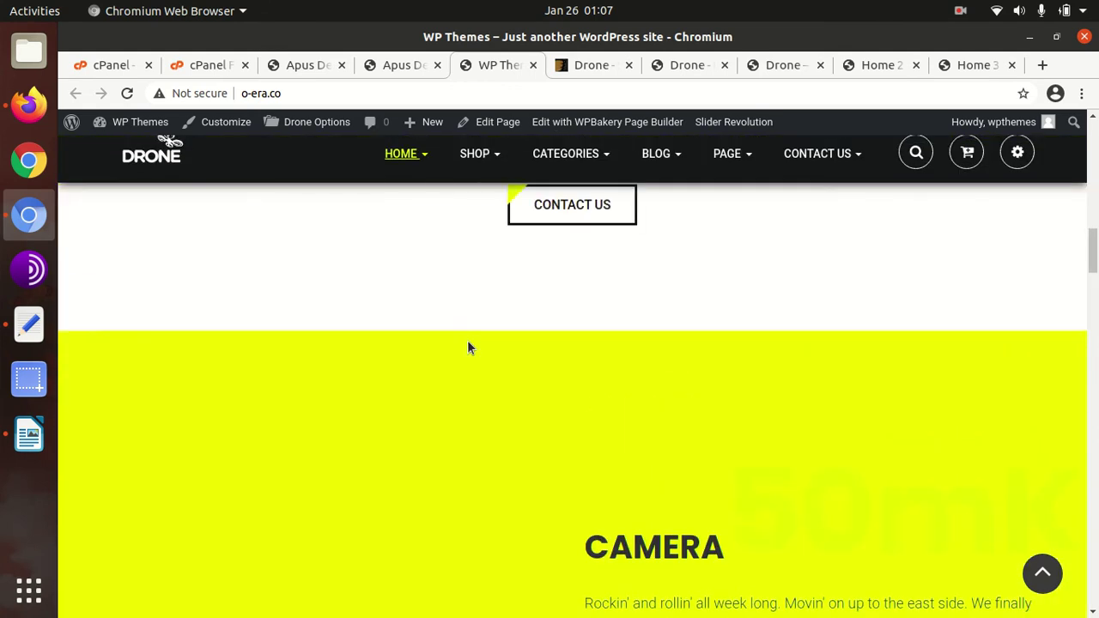
{"action": "scroll", "coordinate": [467, 340], "scroll_direction": "up", "scroll_amount": 9}
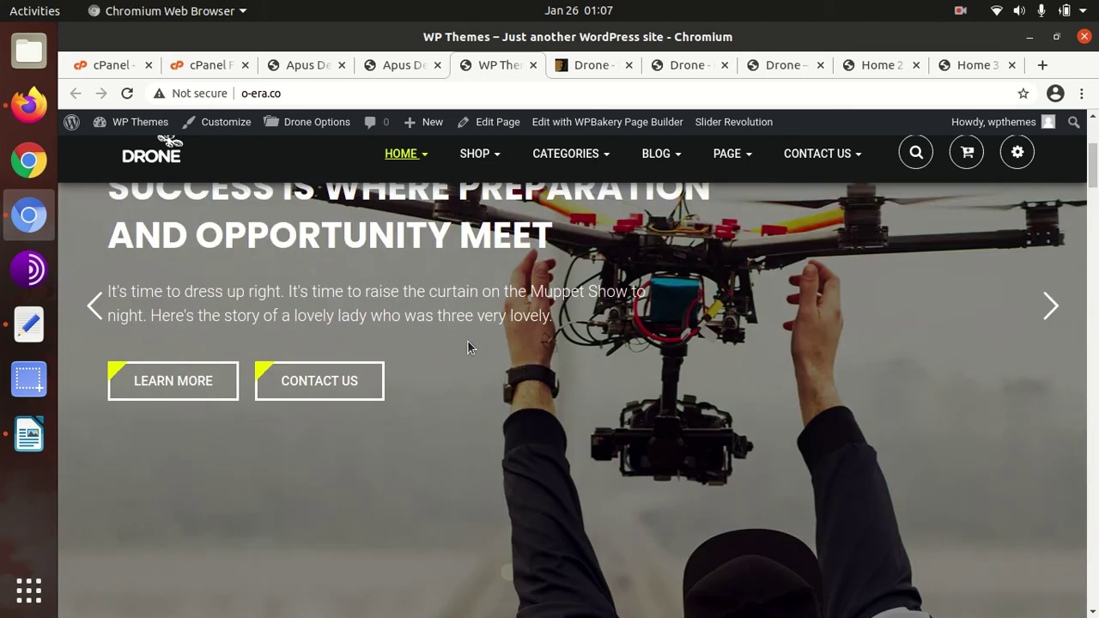
Step: Switch through the three slides of the home page's slider and check their images and captions
{"action": "scroll", "coordinate": [467, 340], "scroll_direction": "down", "scroll_amount": 3}
{"action": "left_click", "coordinate": [525, 480]}
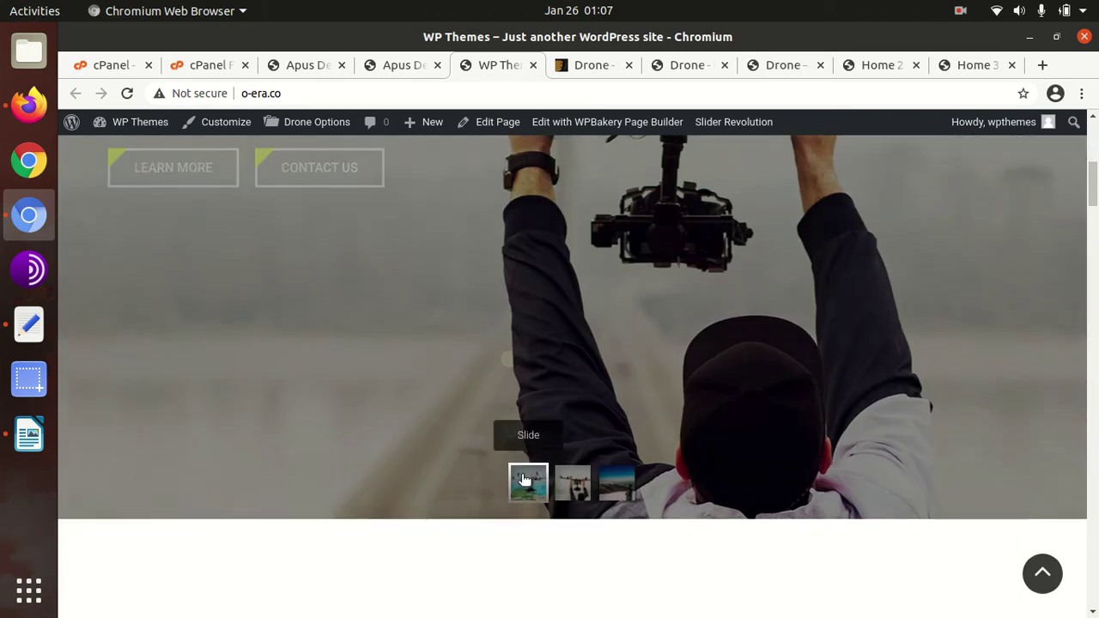
{"action": "left_click", "coordinate": [575, 491]}
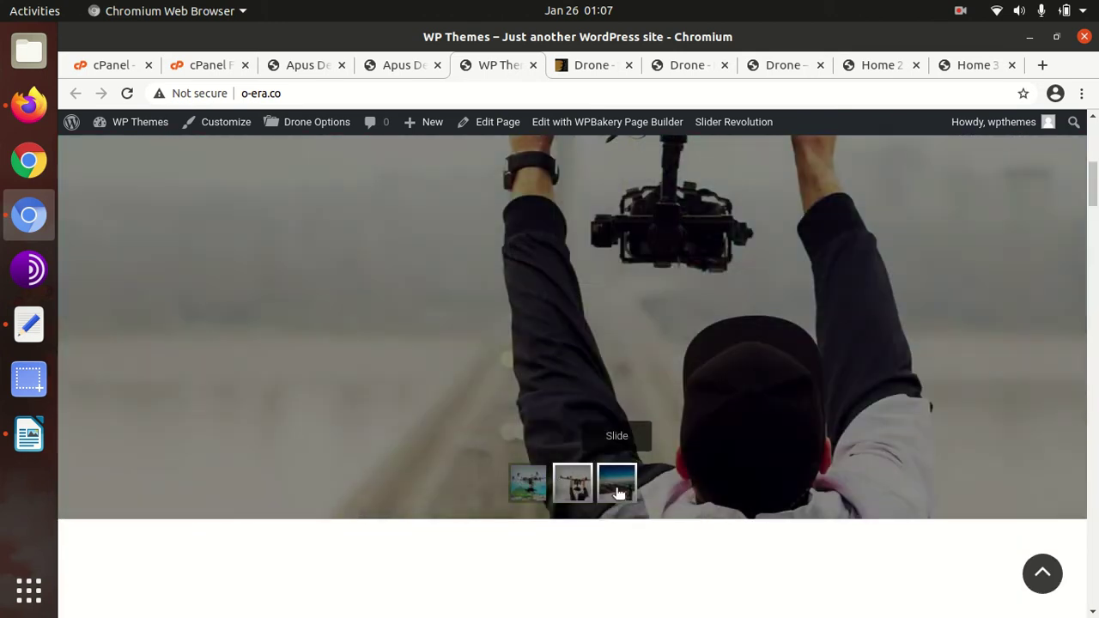
{"action": "left_click", "coordinate": [627, 471]}
{"action": "scroll", "coordinate": [626, 466], "scroll_direction": "down", "scroll_amount": 6}
{"action": "scroll", "coordinate": [609, 427], "scroll_direction": "up", "scroll_amount": 9}
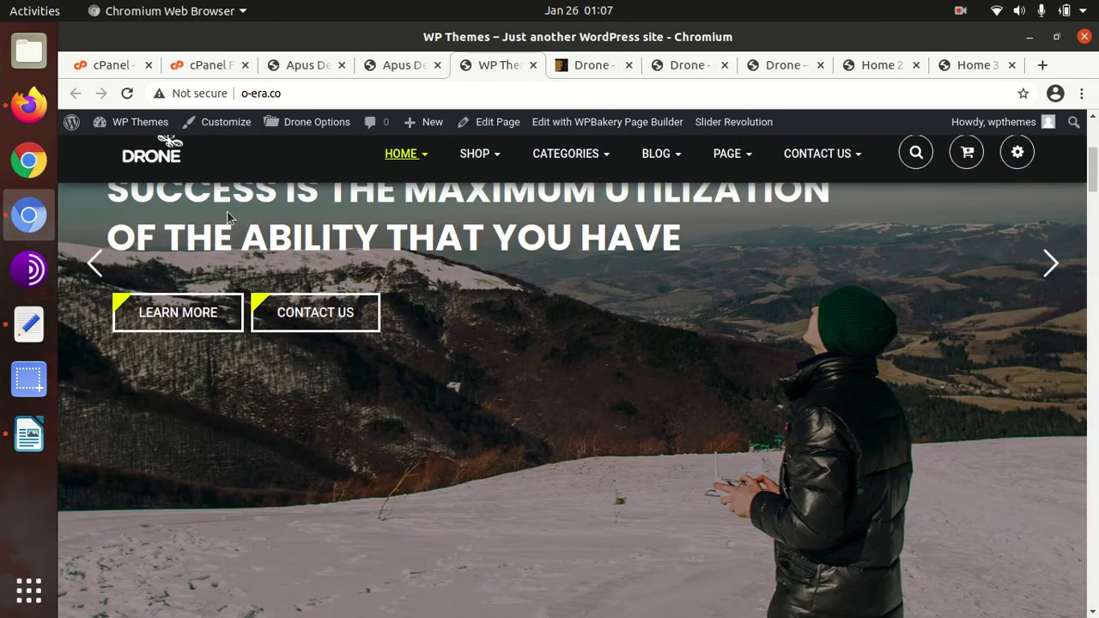
{"action": "scroll", "coordinate": [514, 405], "scroll_direction": "up", "scroll_amount": 3}
Step: Review the rest of the home page, from the drone features through products, team, testimonials and news to the footer
{"action": "scroll", "coordinate": [614, 281], "scroll_direction": "down", "scroll_amount": 8}
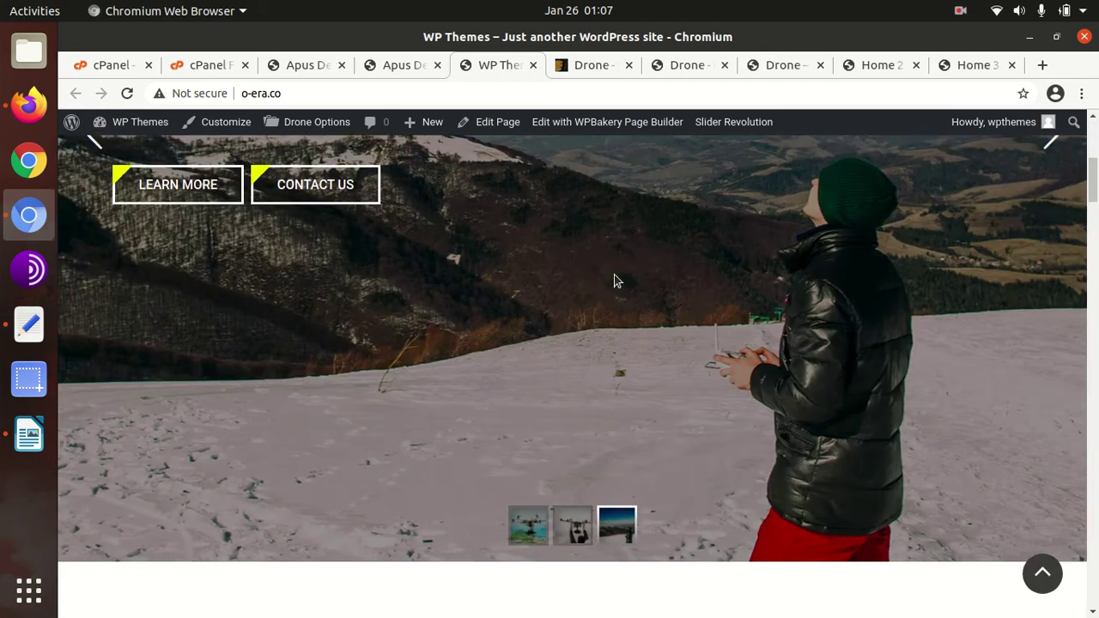
{"action": "scroll", "coordinate": [614, 281], "scroll_direction": "down", "scroll_amount": 15}
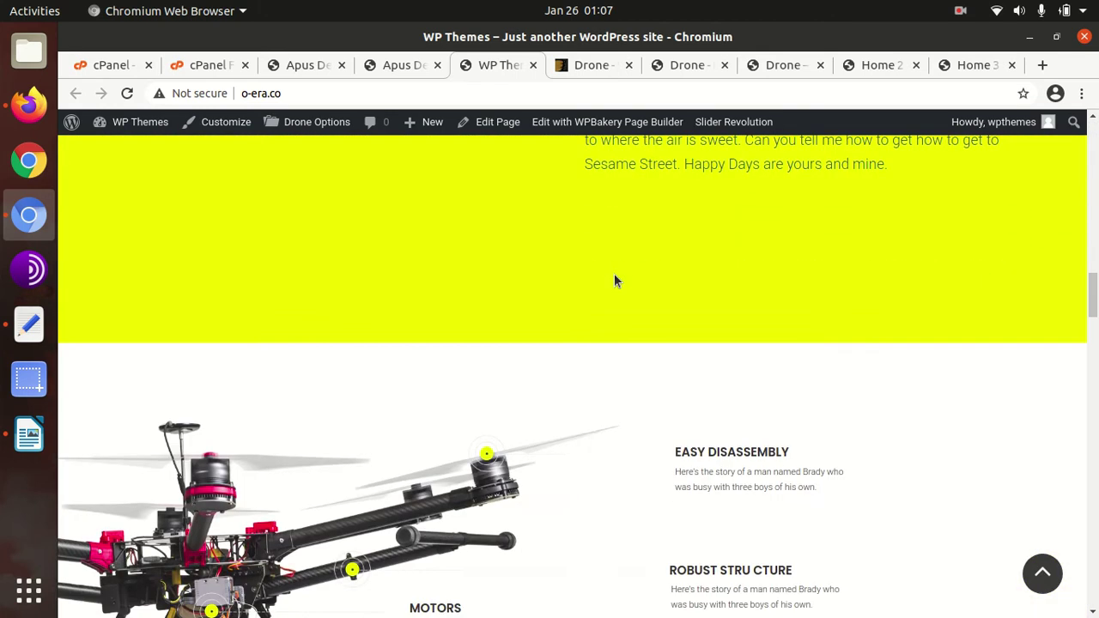
{"action": "scroll", "coordinate": [614, 281], "scroll_direction": "down", "scroll_amount": 10}
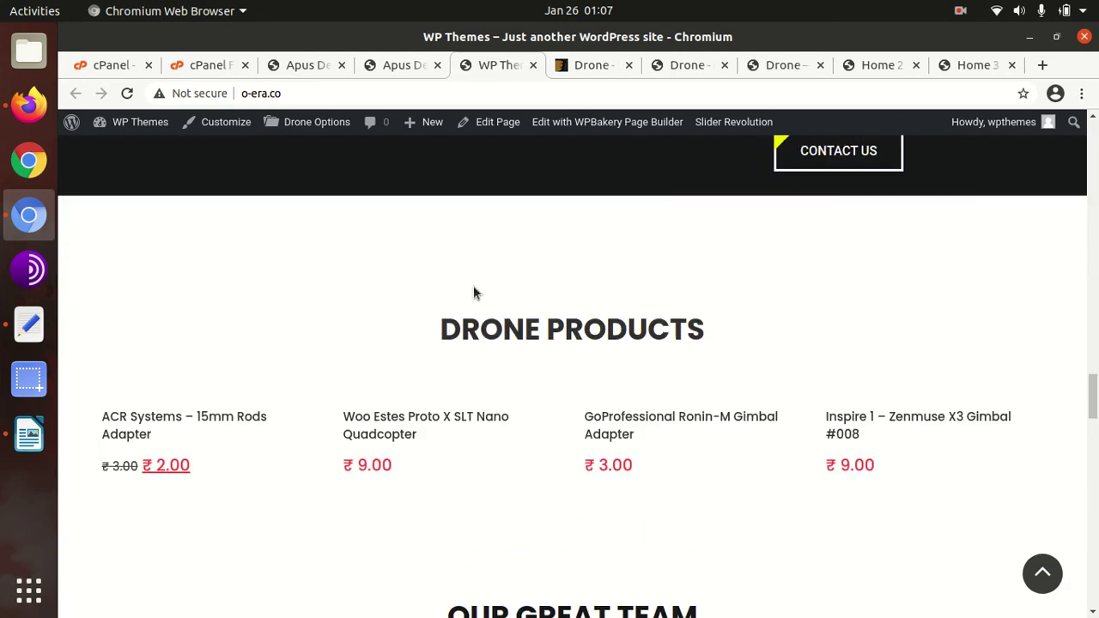
{"action": "scroll", "coordinate": [405, 307], "scroll_direction": "down", "scroll_amount": 3}
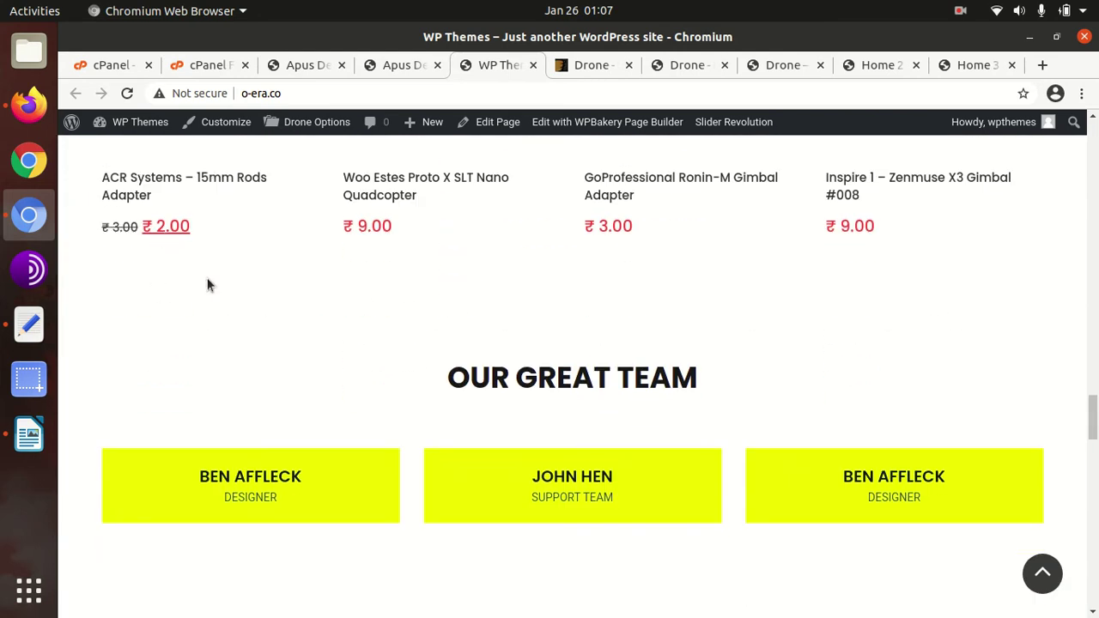
{"action": "scroll", "coordinate": [207, 285], "scroll_direction": "up", "scroll_amount": 2}
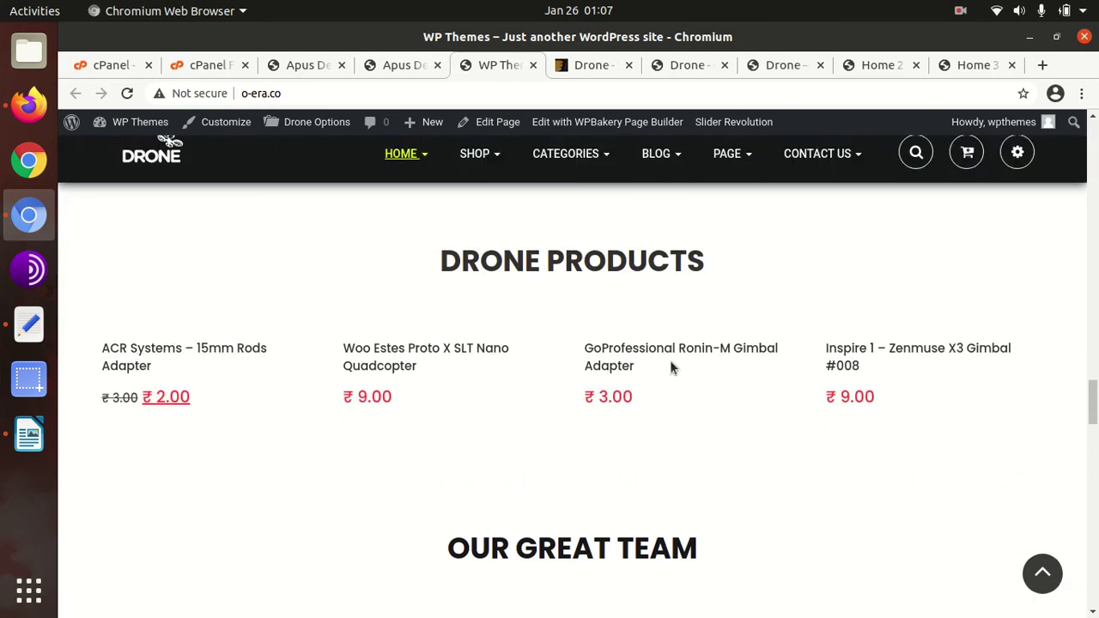
{"action": "scroll", "coordinate": [645, 365], "scroll_direction": "down", "scroll_amount": 8}
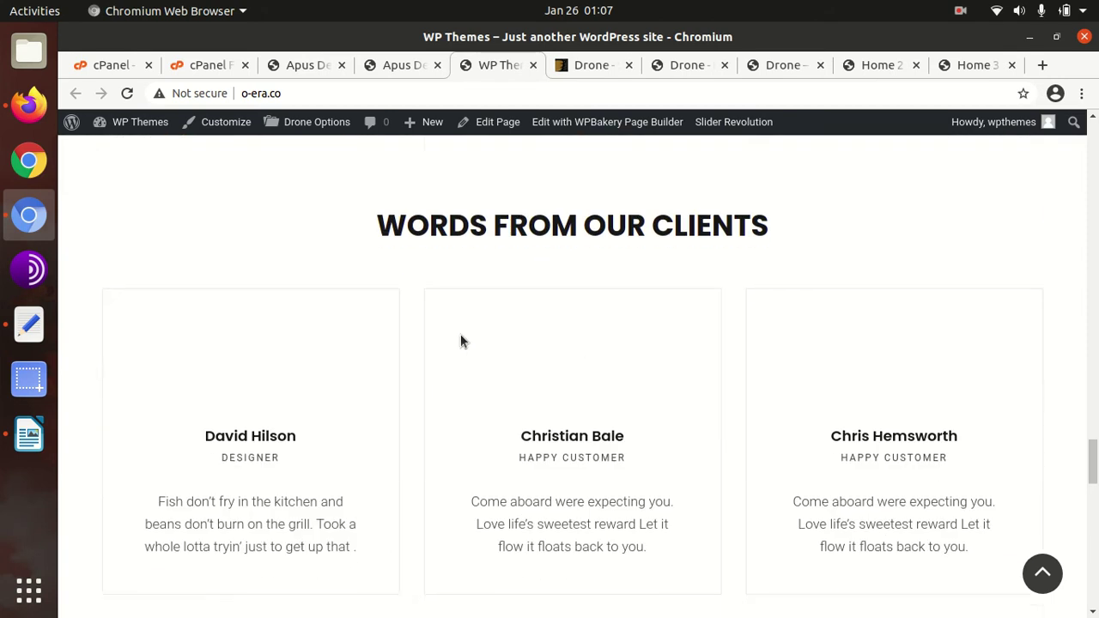
{"action": "scroll", "coordinate": [460, 341], "scroll_direction": "down", "scroll_amount": 7}
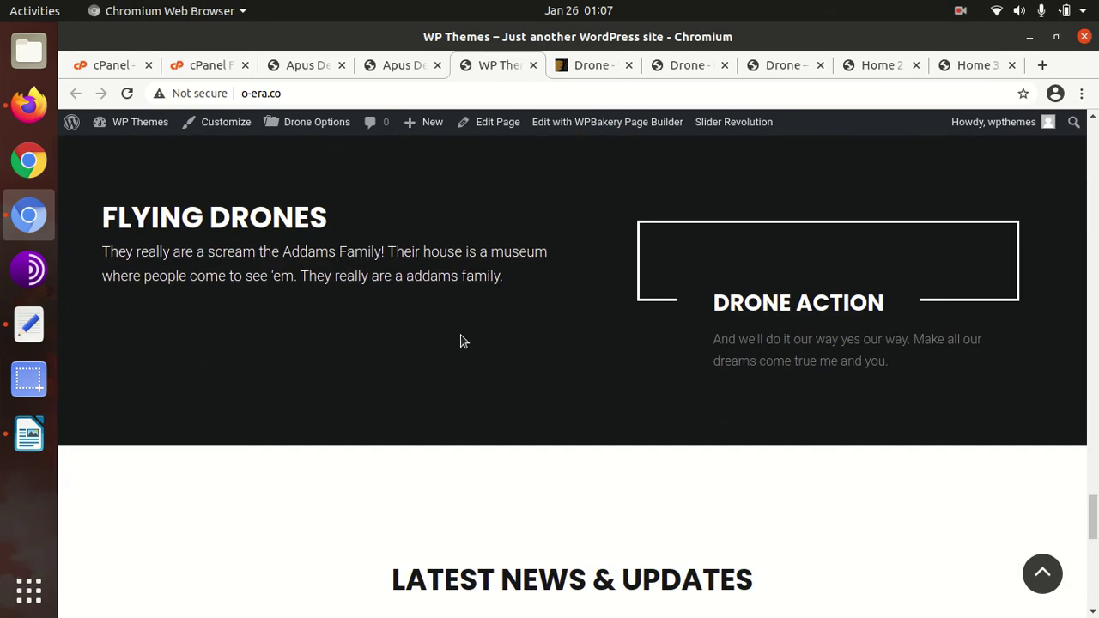
{"action": "scroll", "coordinate": [460, 341], "scroll_direction": "down", "scroll_amount": 8}
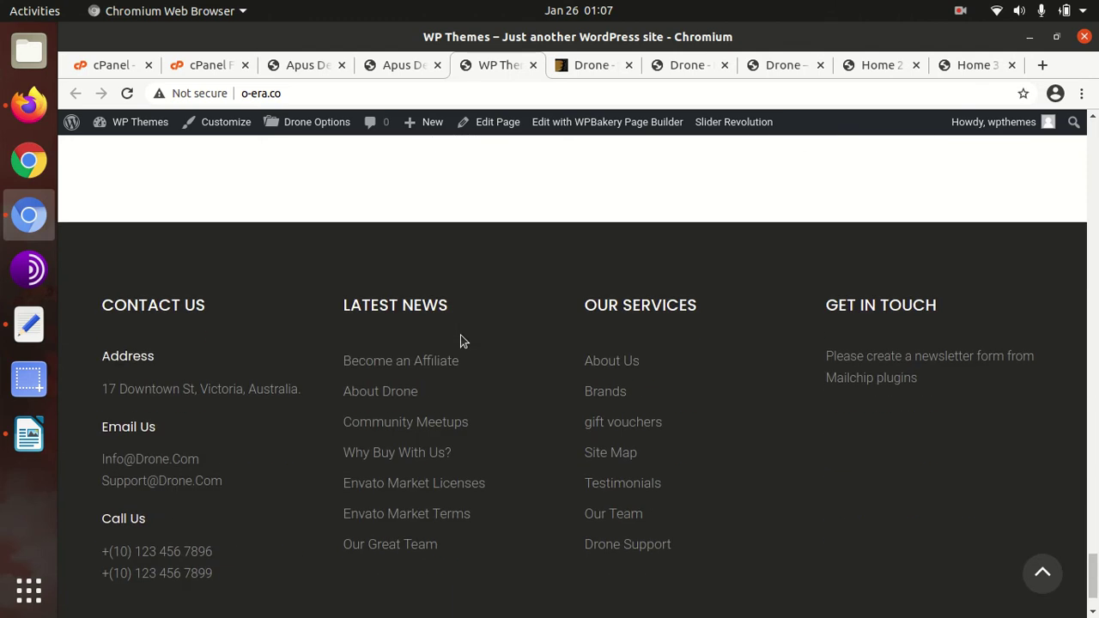
{"action": "scroll", "coordinate": [460, 341], "scroll_direction": "down", "scroll_amount": 1}
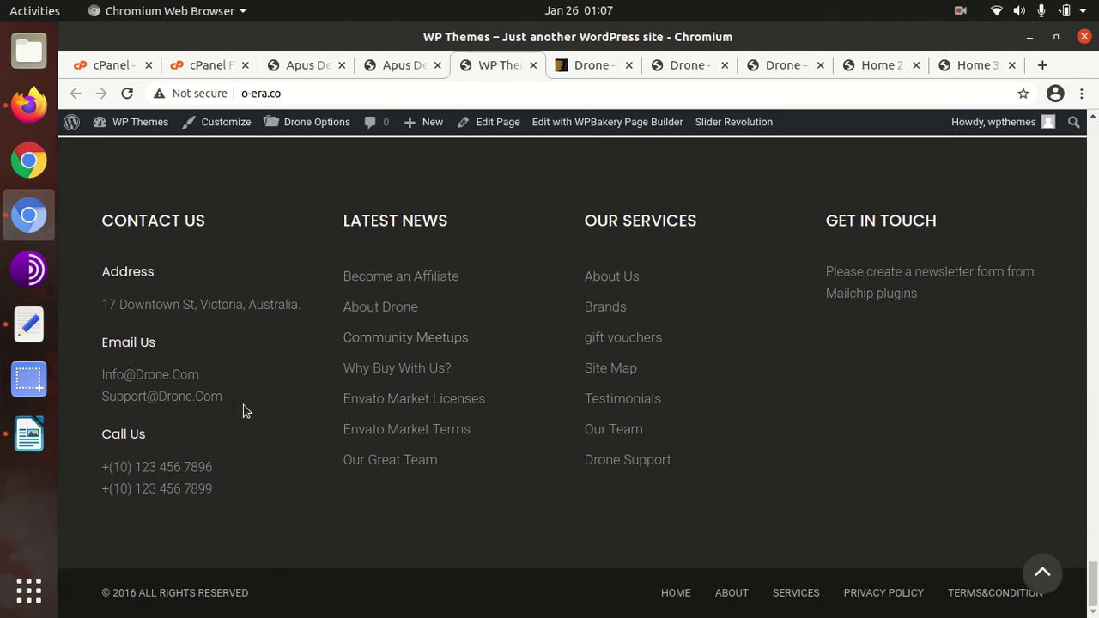
{"action": "scroll", "coordinate": [257, 412], "scroll_direction": "up", "scroll_amount": 9}
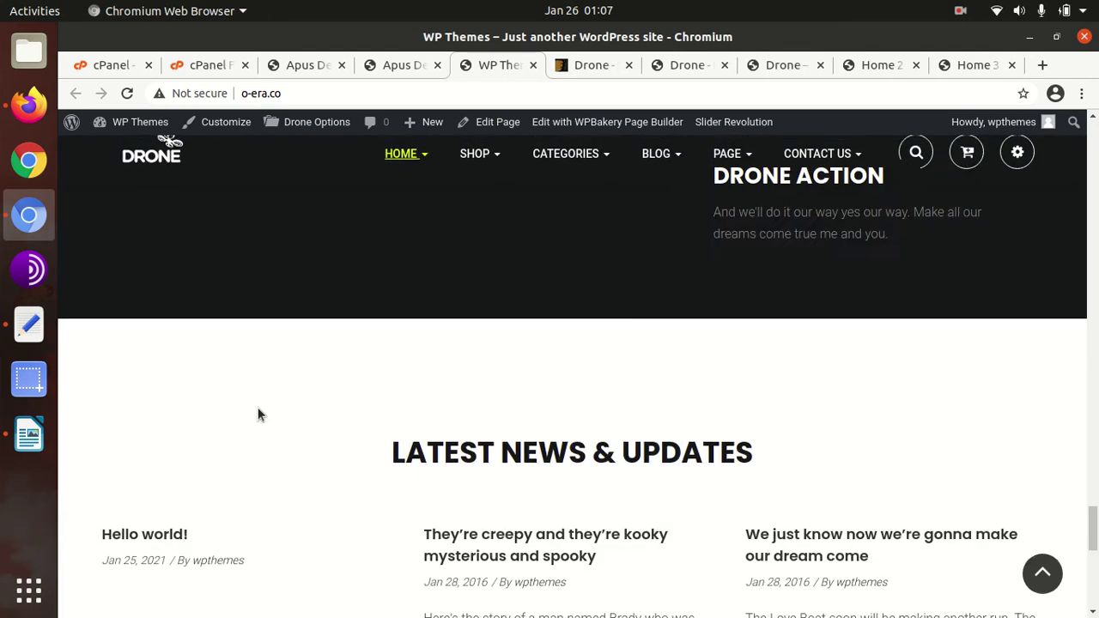
Step: Open the site's Shop page and examine it down to the footer for imported products
{"action": "mouse_move", "coordinate": [477, 165]}
{"action": "left_click", "coordinate": [485, 203]}
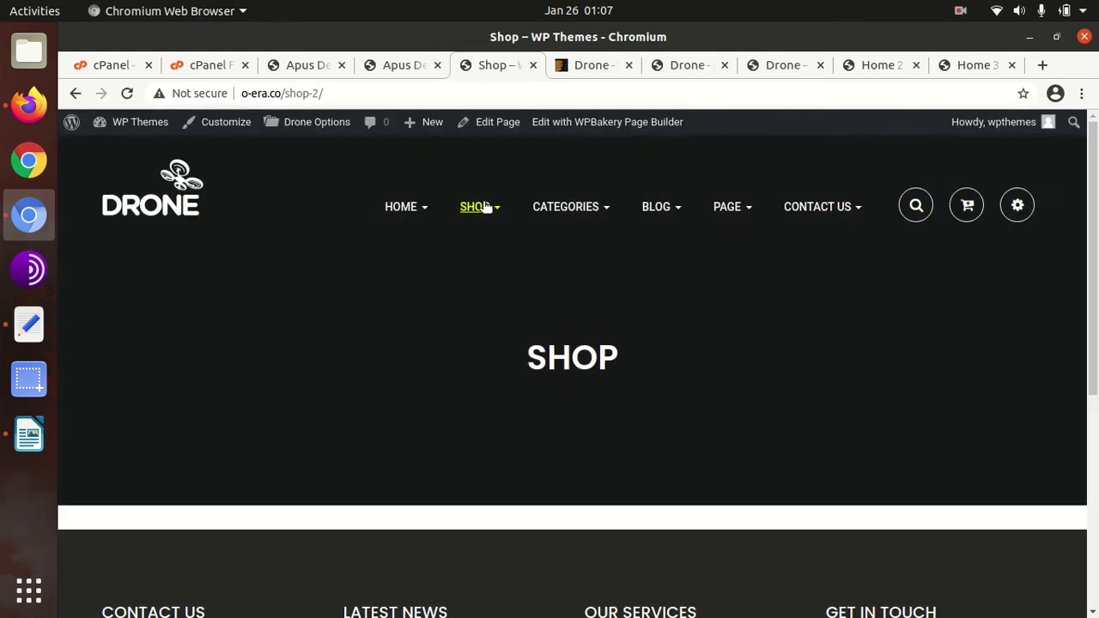
{"action": "mouse_move", "coordinate": [490, 205]}
{"action": "scroll", "coordinate": [501, 277], "scroll_direction": "down", "scroll_amount": 4}
{"action": "scroll", "coordinate": [429, 288], "scroll_direction": "up", "scroll_amount": 4}
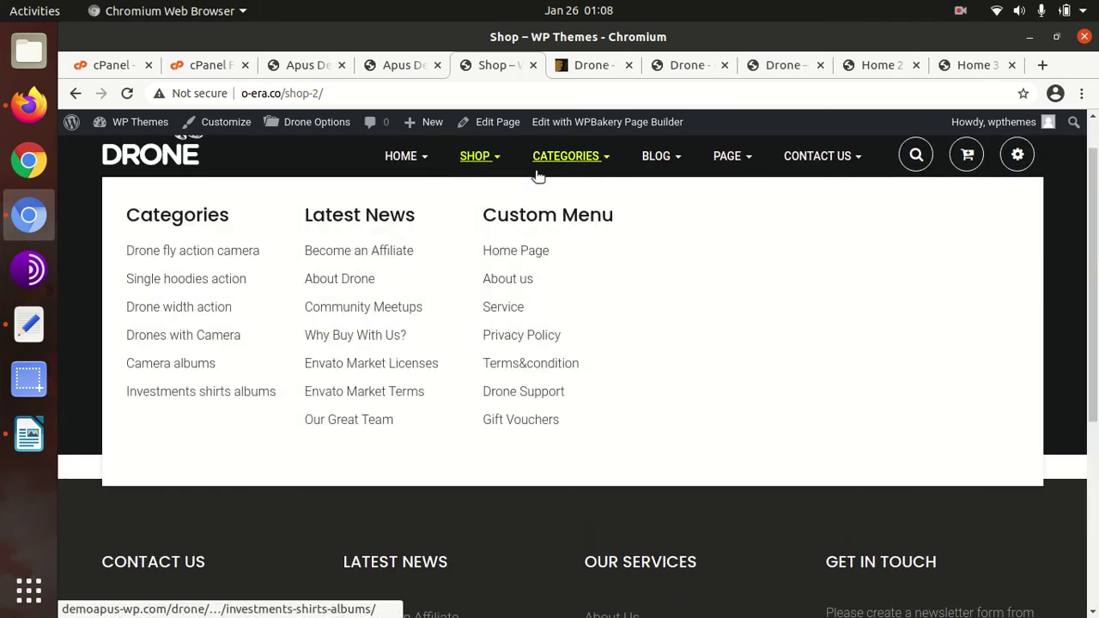
Step: Try the Home 2 link in the site's navigation and go back to the Shop page
{"action": "mouse_move", "coordinate": [420, 168]}
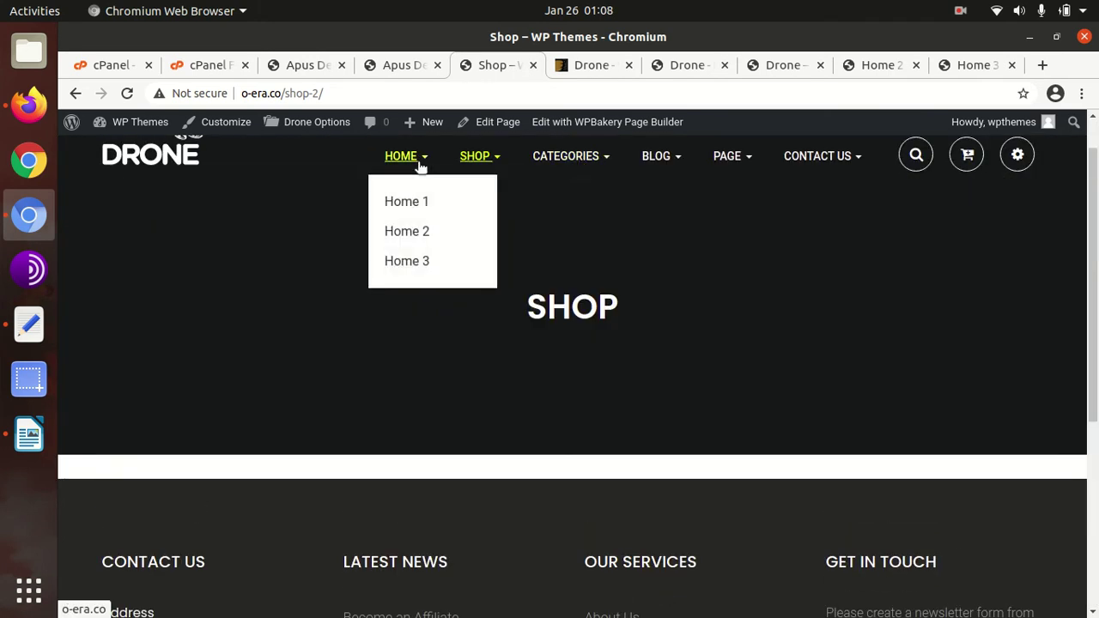
{"action": "left_click", "coordinate": [407, 232]}
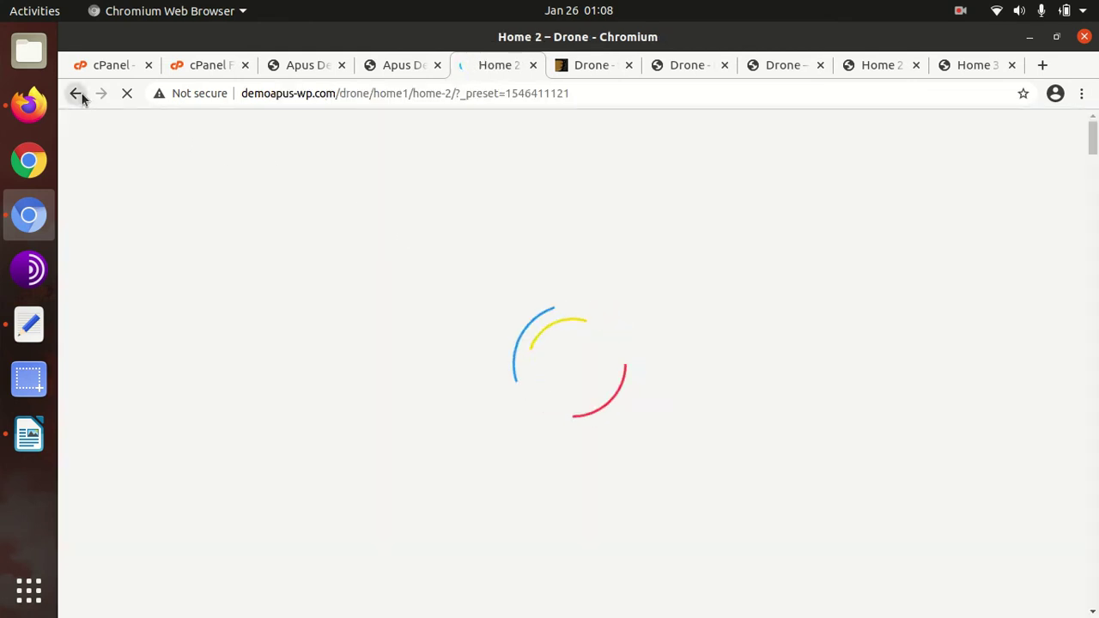
{"action": "left_click", "coordinate": [76, 94]}
Step: Return to the admin, open the list of all pages in a new tab and find the Home 2 and Home 3 entries
{"action": "left_click", "coordinate": [406, 67]}
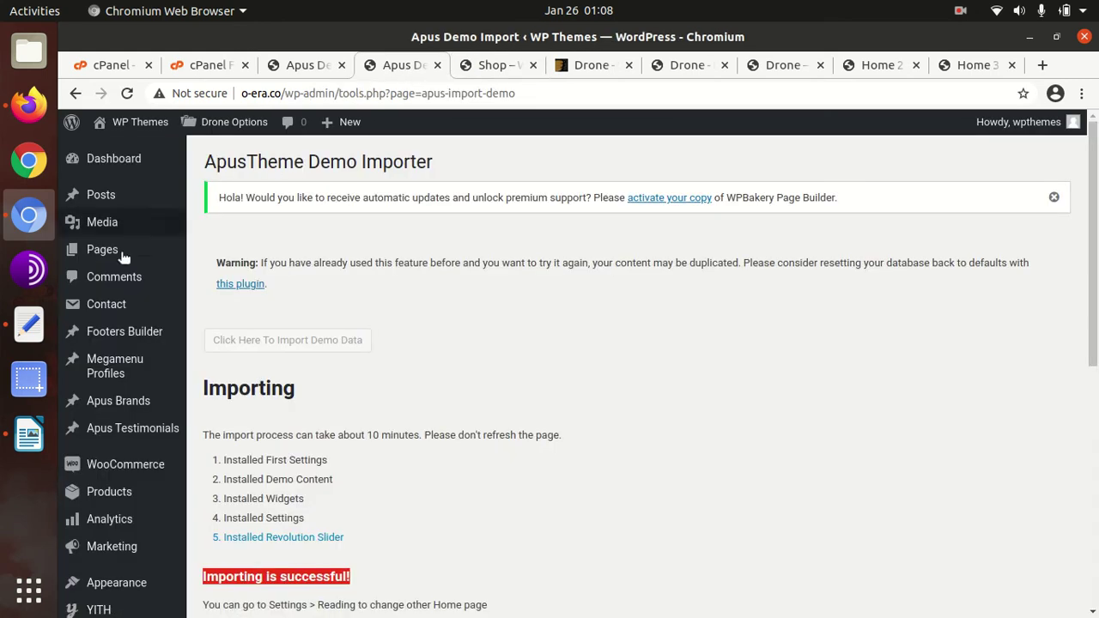
{"action": "mouse_move", "coordinate": [112, 250]}
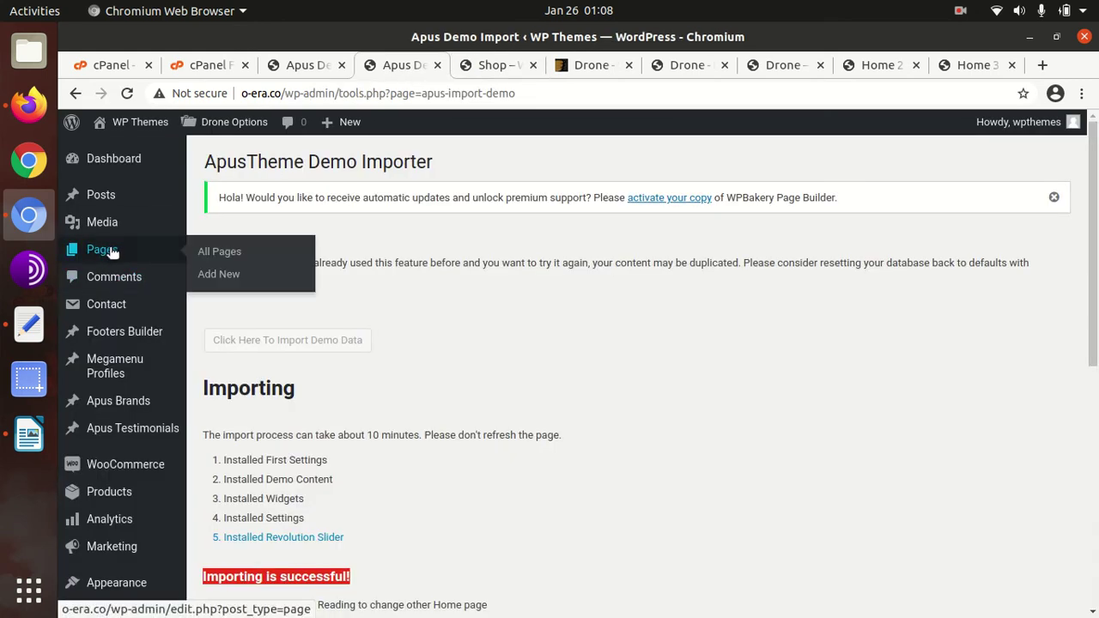
{"action": "middle_click", "coordinate": [217, 251]}
{"action": "left_click", "coordinate": [532, 67]}
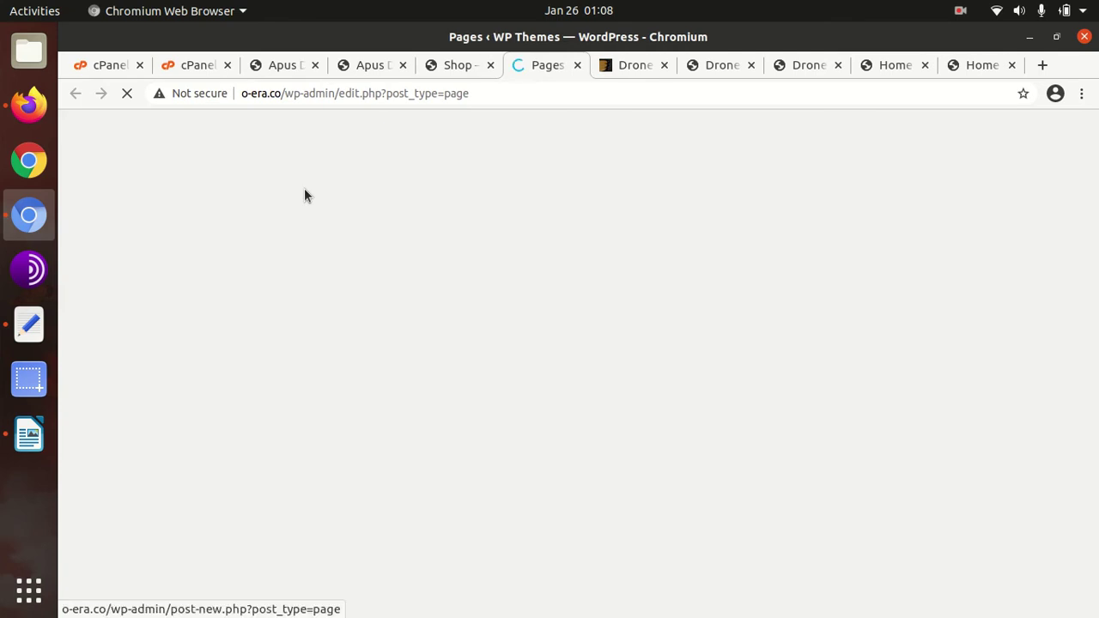
{"action": "scroll", "coordinate": [315, 354], "scroll_direction": "down", "scroll_amount": 3}
{"action": "scroll", "coordinate": [315, 359], "scroll_direction": "down", "scroll_amount": 10}
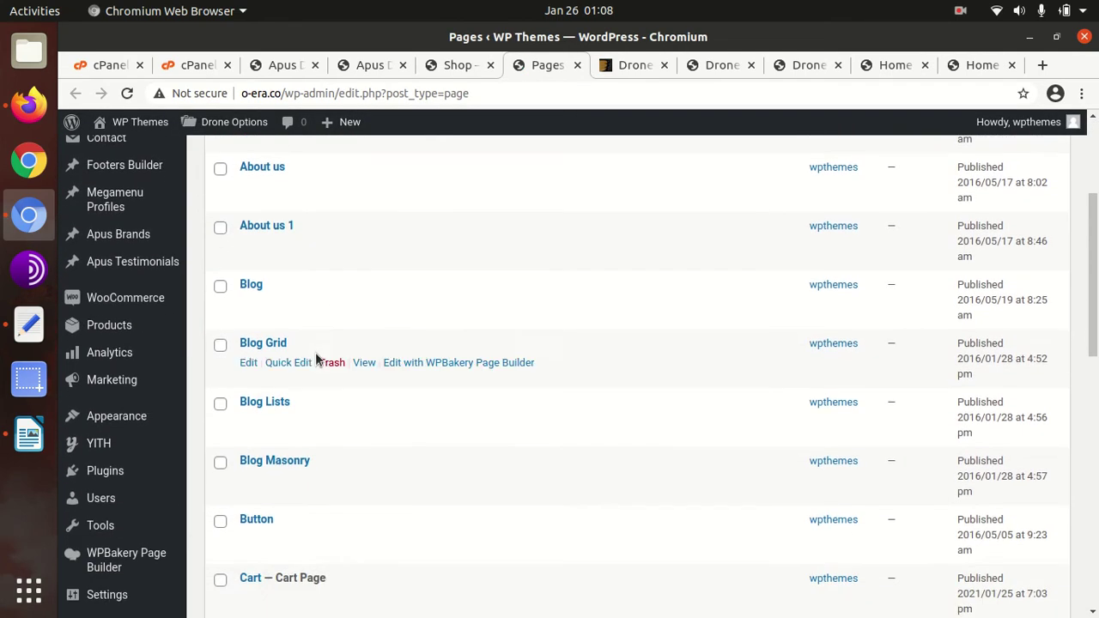
{"action": "scroll", "coordinate": [316, 386], "scroll_direction": "down", "scroll_amount": 3}
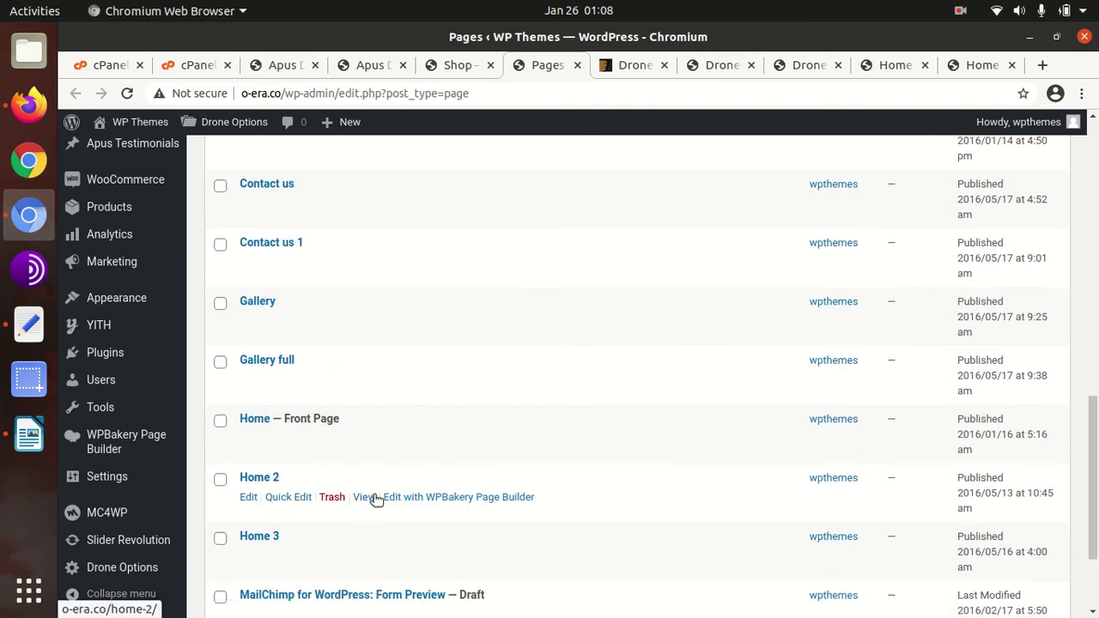
Step: View the Home 2 and Home 3 pages from the pages list in separate new tabs and switch to Home 2
{"action": "middle_click", "coordinate": [370, 498]}
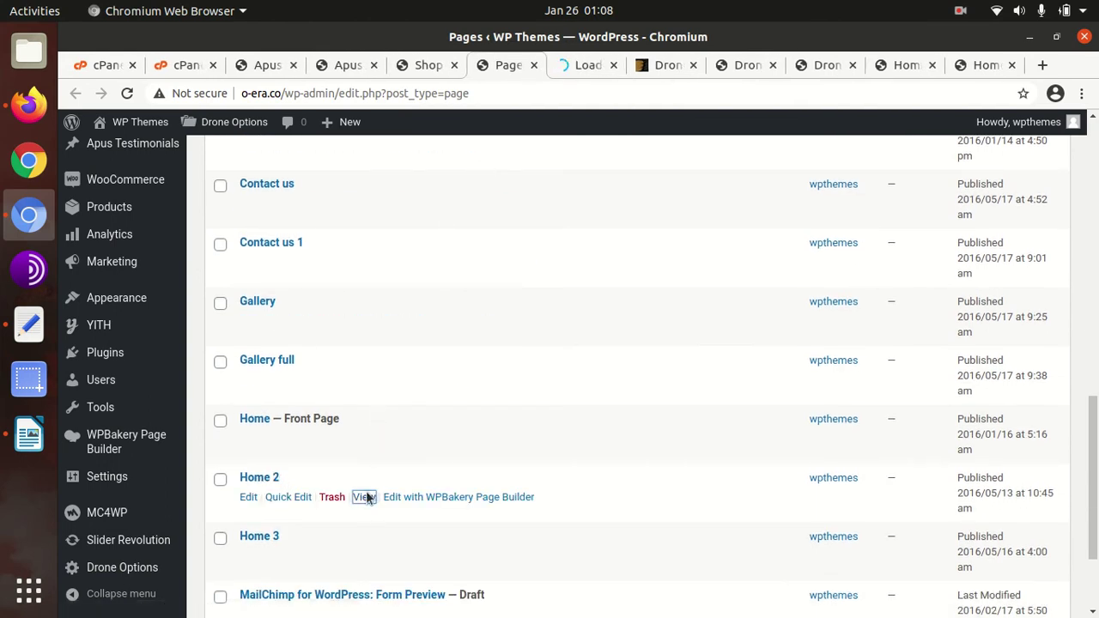
{"action": "middle_click", "coordinate": [363, 556]}
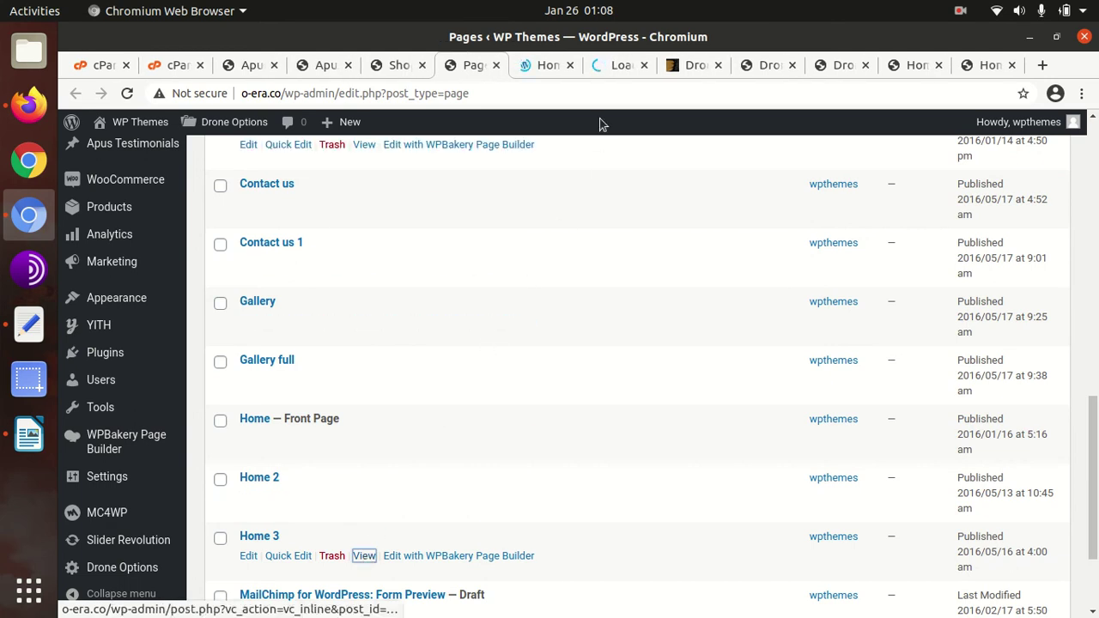
{"action": "left_click", "coordinate": [549, 66]}
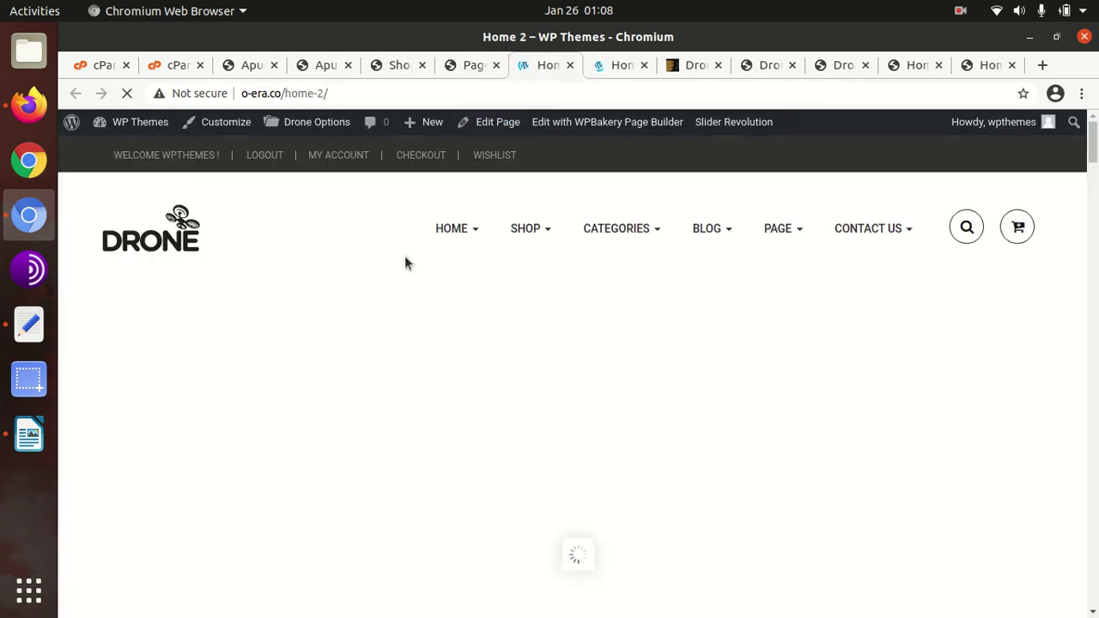
Step: Examine the Home 2 page from its header through the flight and video recording features to the app functions section
{"action": "scroll", "coordinate": [481, 318], "scroll_direction": "down", "scroll_amount": 3}
{"action": "scroll", "coordinate": [480, 325], "scroll_direction": "down", "scroll_amount": 7}
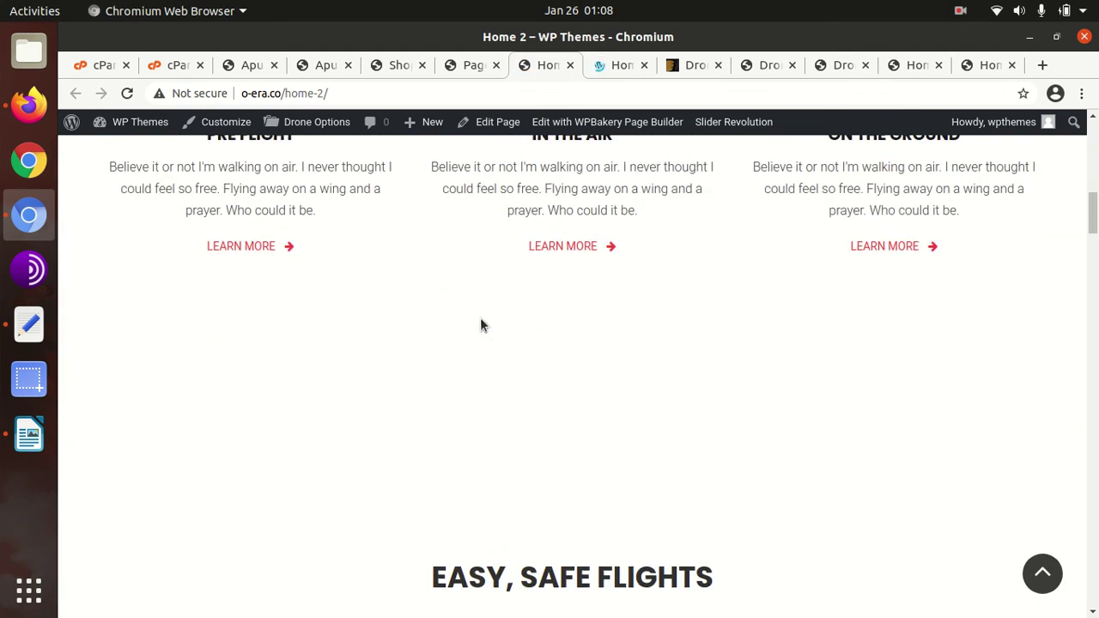
{"action": "scroll", "coordinate": [481, 324], "scroll_direction": "down", "scroll_amount": 2}
{"action": "scroll", "coordinate": [367, 323], "scroll_direction": "up", "scroll_amount": 3}
{"action": "scroll", "coordinate": [368, 324], "scroll_direction": "down", "scroll_amount": 8}
{"action": "scroll", "coordinate": [367, 324], "scroll_direction": "down", "scroll_amount": 8}
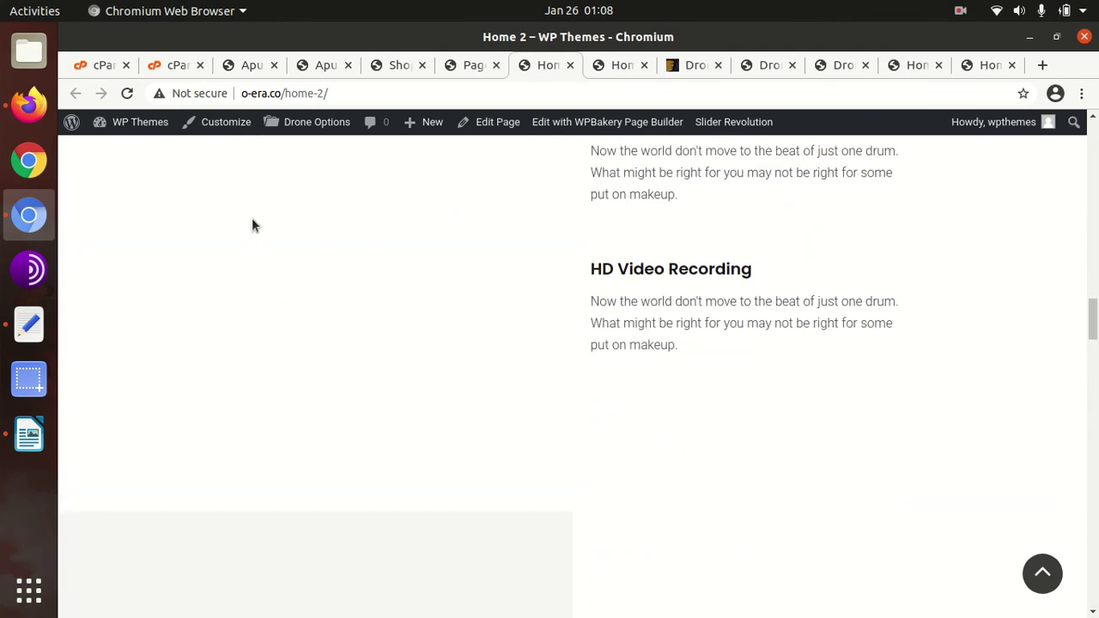
{"action": "scroll", "coordinate": [188, 287], "scroll_direction": "up", "scroll_amount": 6}
{"action": "scroll", "coordinate": [199, 287], "scroll_direction": "down", "scroll_amount": 4}
{"action": "scroll", "coordinate": [275, 326], "scroll_direction": "down", "scroll_amount": 10}
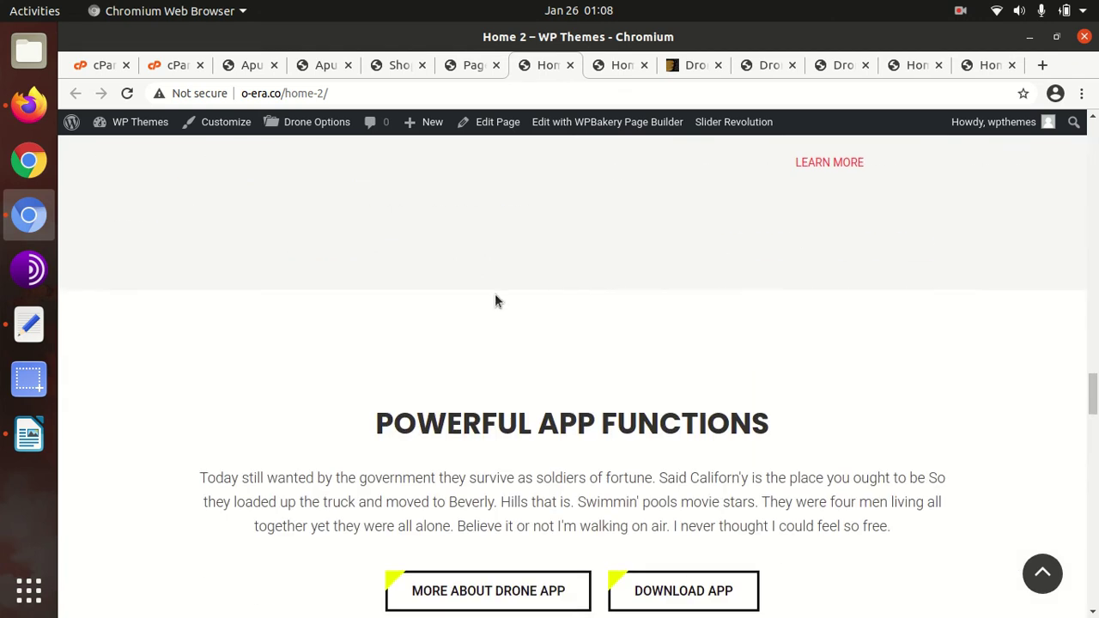
{"action": "scroll", "coordinate": [447, 296], "scroll_direction": "down", "scroll_amount": 3}
Step: Switch to the Home 3 page, review its sections down to the drone gallery, and return to its header
{"action": "left_click", "coordinate": [622, 67]}
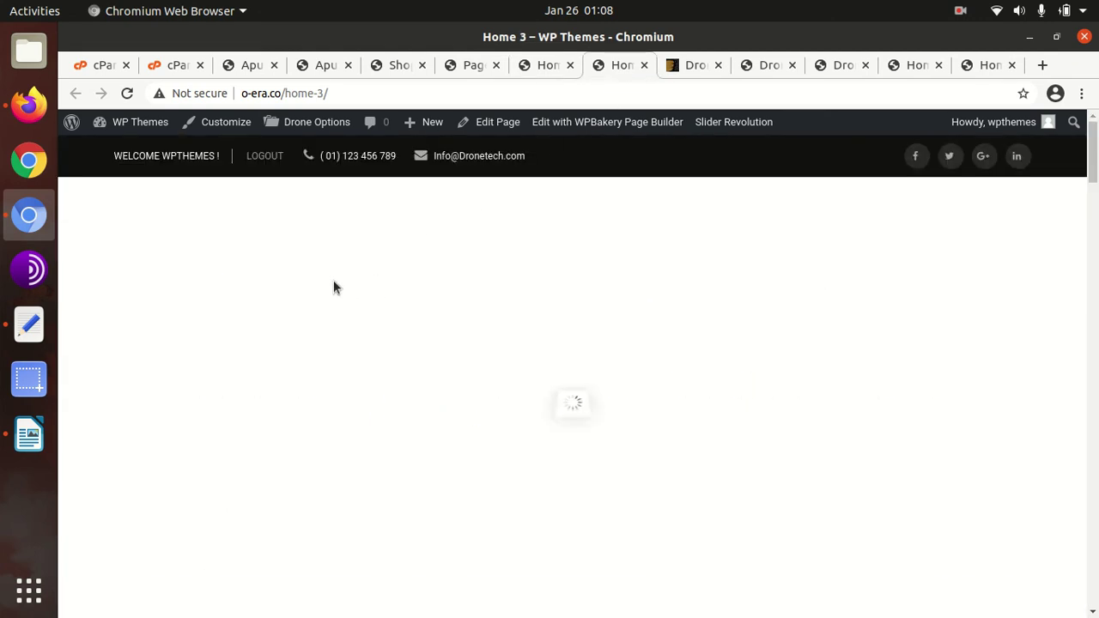
{"action": "scroll", "coordinate": [345, 311], "scroll_direction": "down", "scroll_amount": 8}
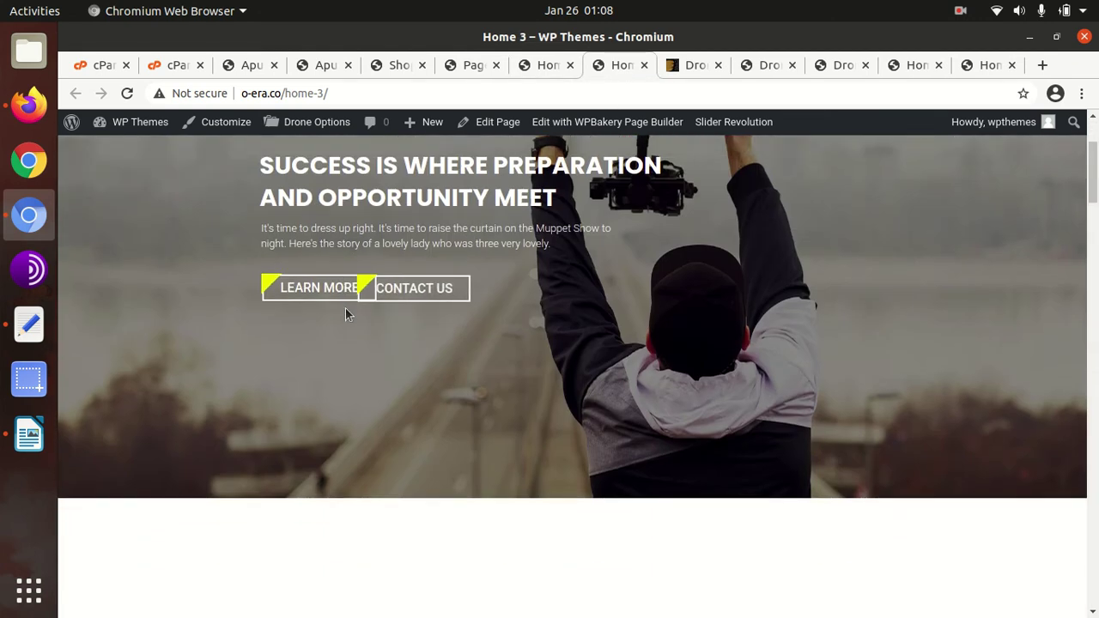
{"action": "scroll", "coordinate": [346, 313], "scroll_direction": "down", "scroll_amount": 10}
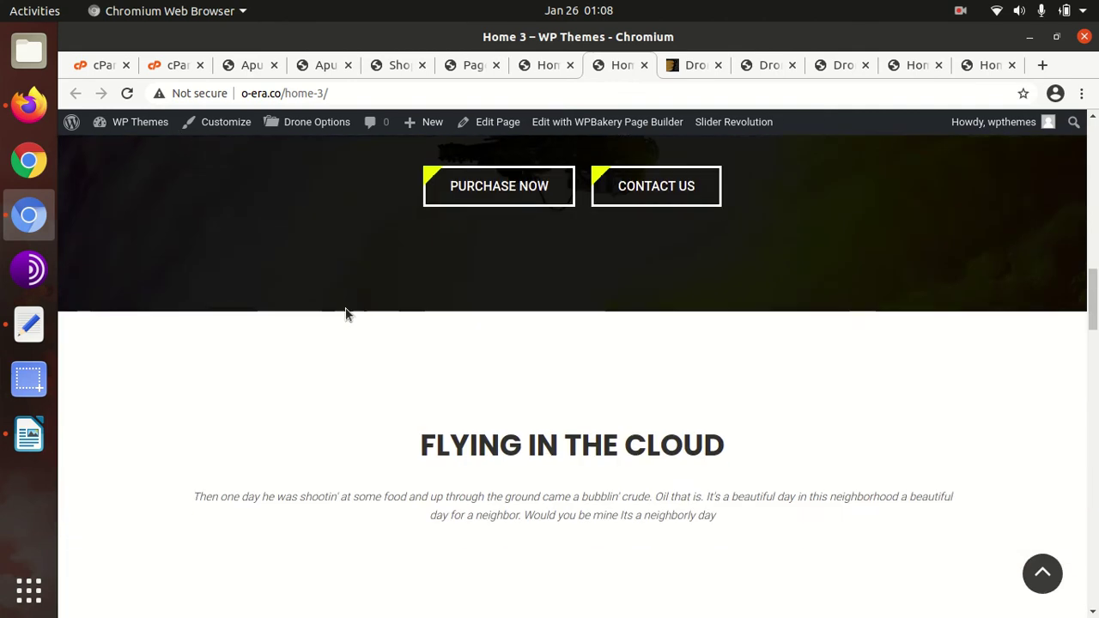
{"action": "scroll", "coordinate": [346, 314], "scroll_direction": "down", "scroll_amount": 3}
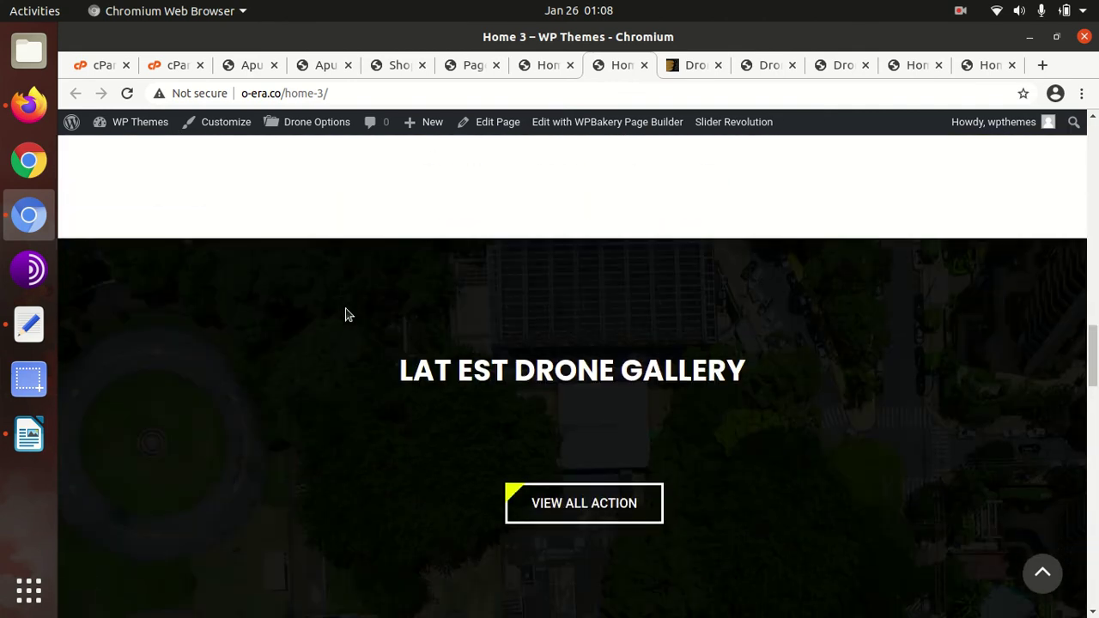
{"action": "scroll", "coordinate": [345, 314], "scroll_direction": "up", "scroll_amount": 6}
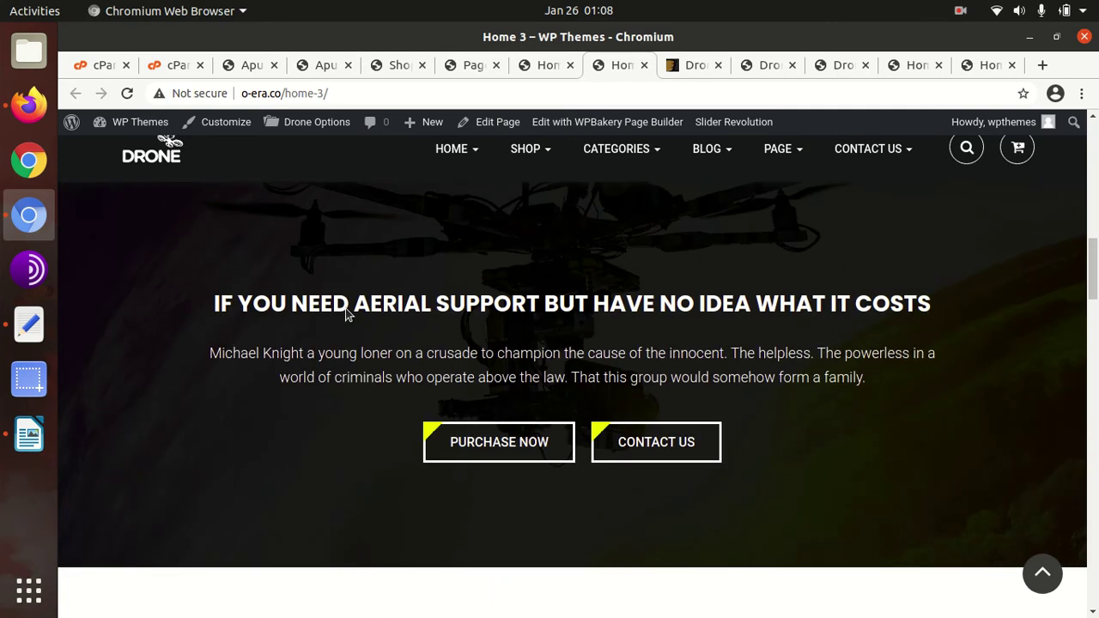
{"action": "scroll", "coordinate": [346, 313], "scroll_direction": "up", "scroll_amount": 6}
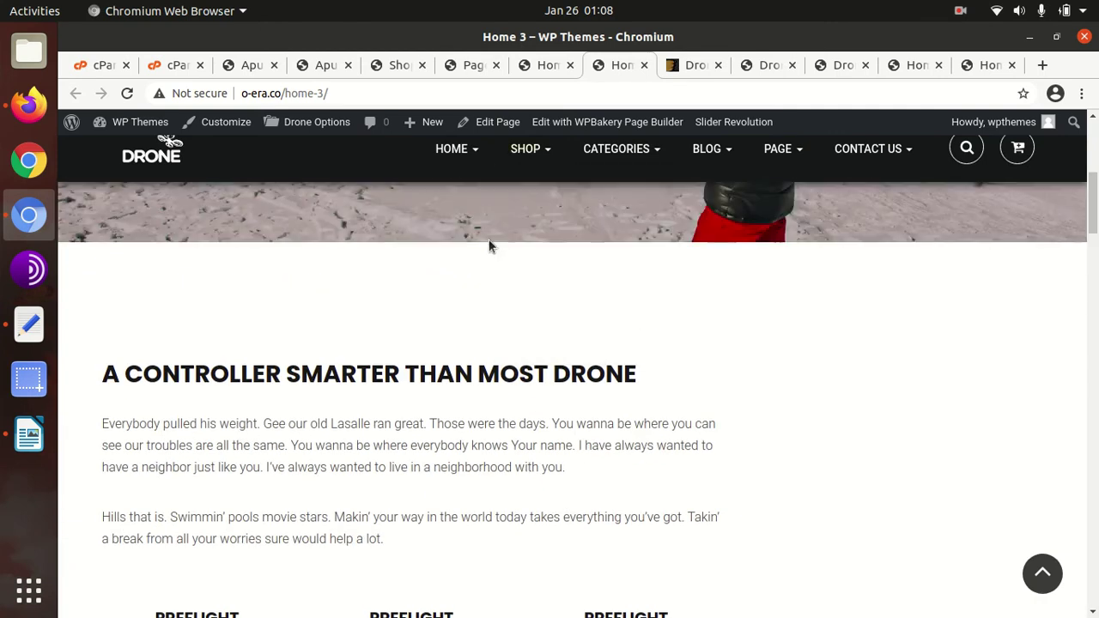
{"action": "scroll", "coordinate": [490, 246], "scroll_direction": "up", "scroll_amount": 6}
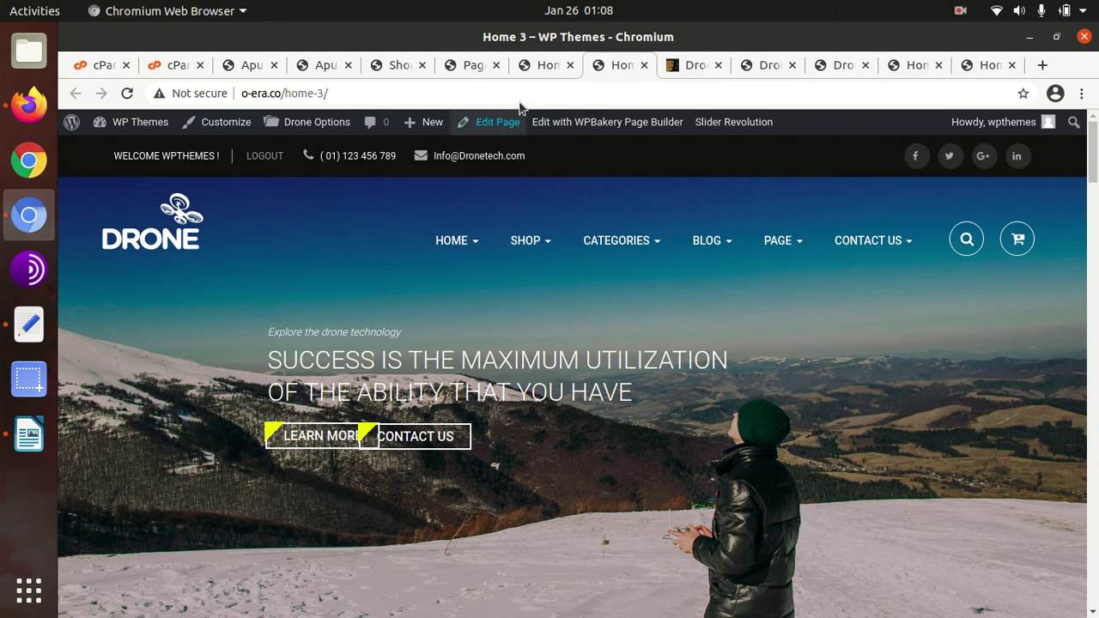
Step: Return to the demo importer admin page, open the list of all Apus brands in a new tab and look through it
{"action": "left_click", "coordinate": [325, 67]}
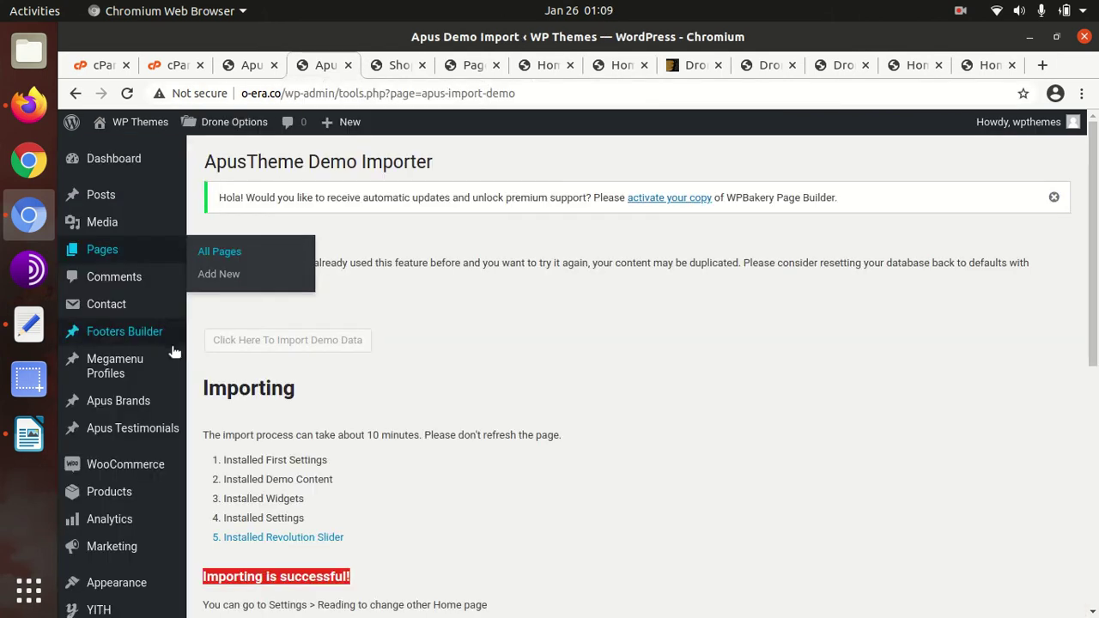
{"action": "mouse_move", "coordinate": [146, 166]}
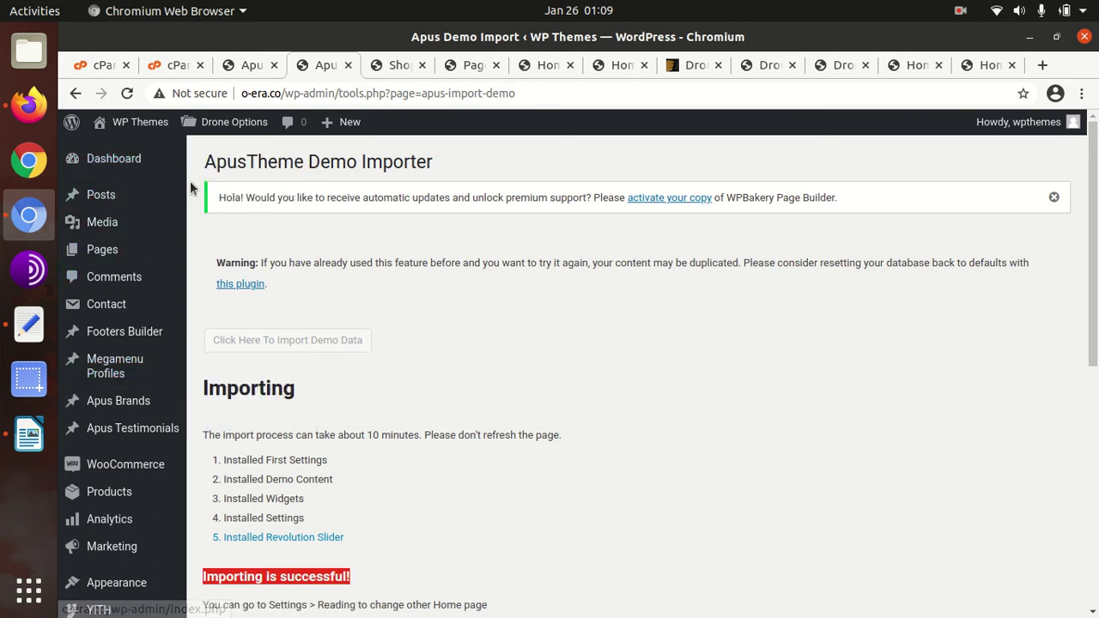
{"action": "mouse_move", "coordinate": [110, 191]}
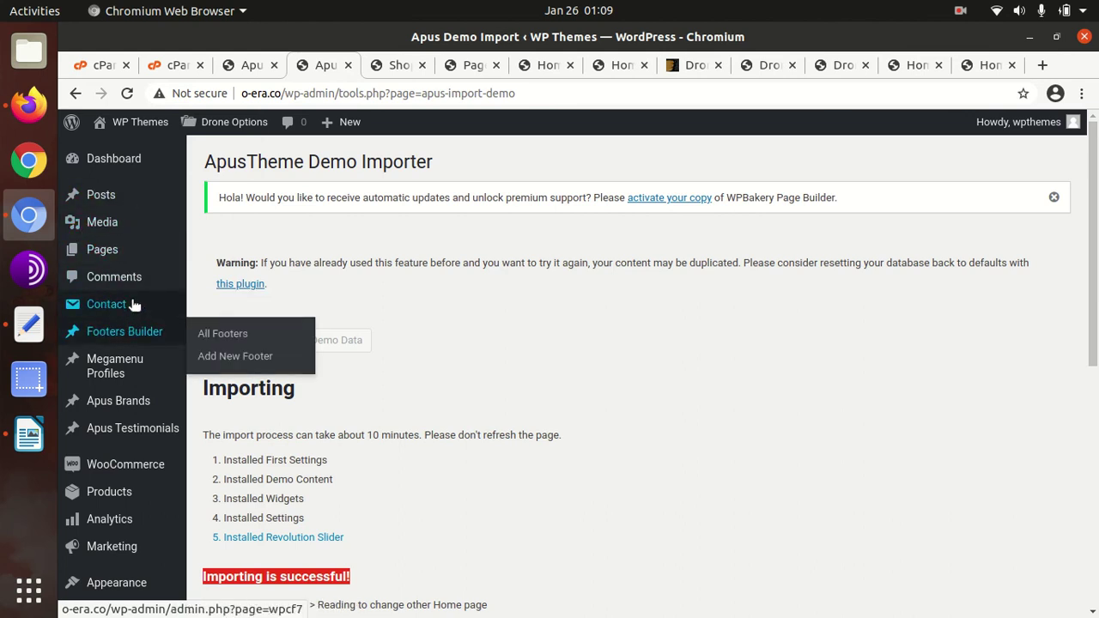
{"action": "mouse_move", "coordinate": [116, 249]}
{"action": "mouse_move", "coordinate": [120, 340]}
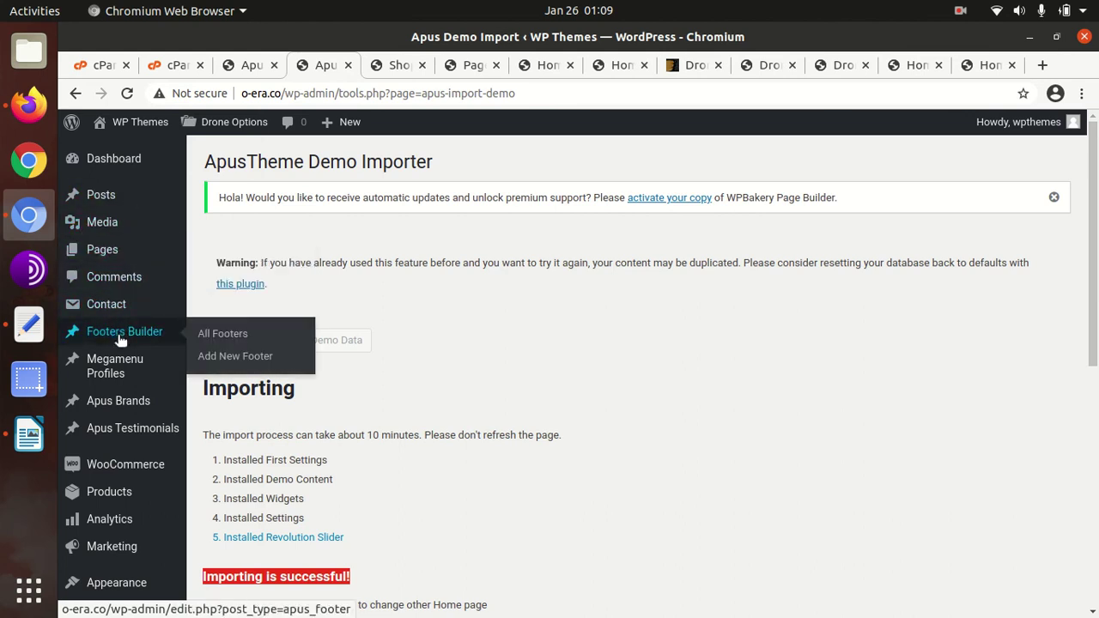
{"action": "mouse_move", "coordinate": [129, 371]}
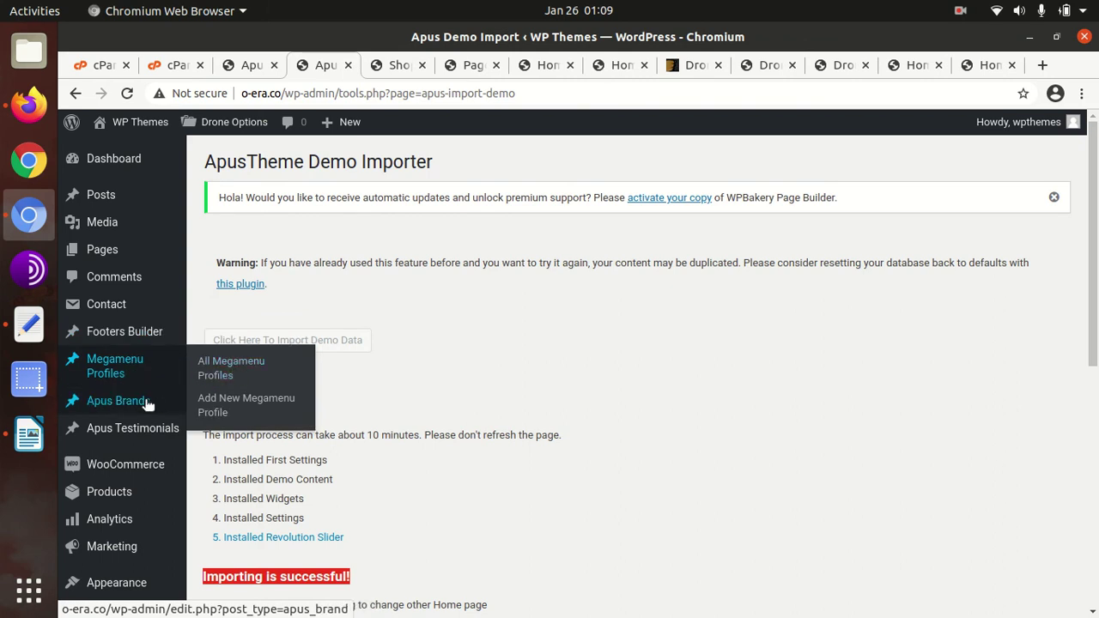
{"action": "mouse_move", "coordinate": [133, 395]}
{"action": "middle_click", "coordinate": [216, 406]}
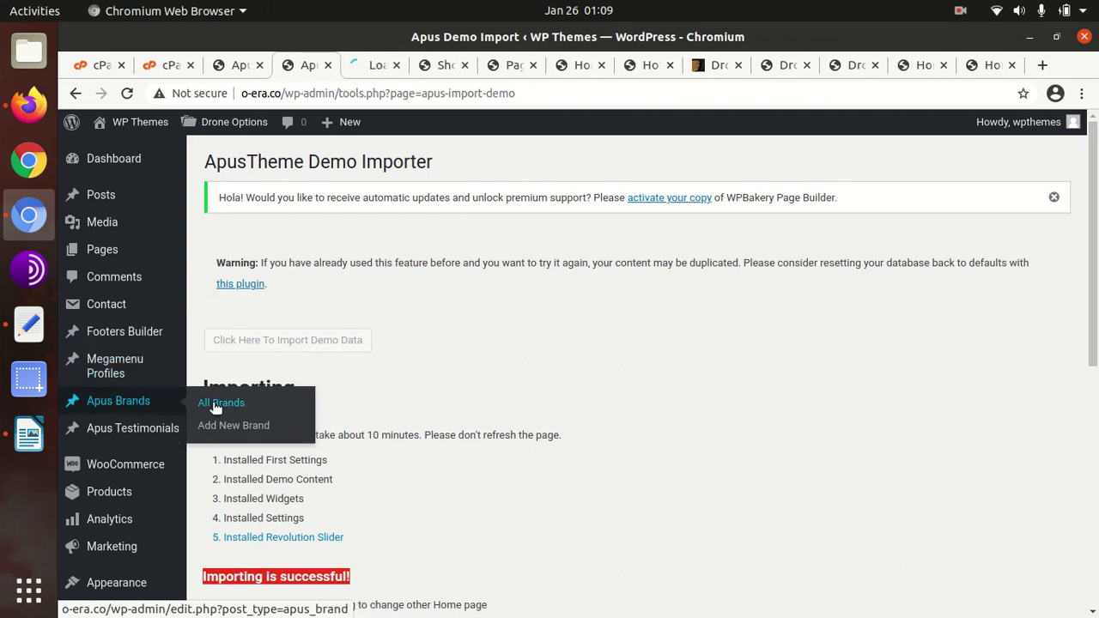
{"action": "left_click", "coordinate": [362, 67]}
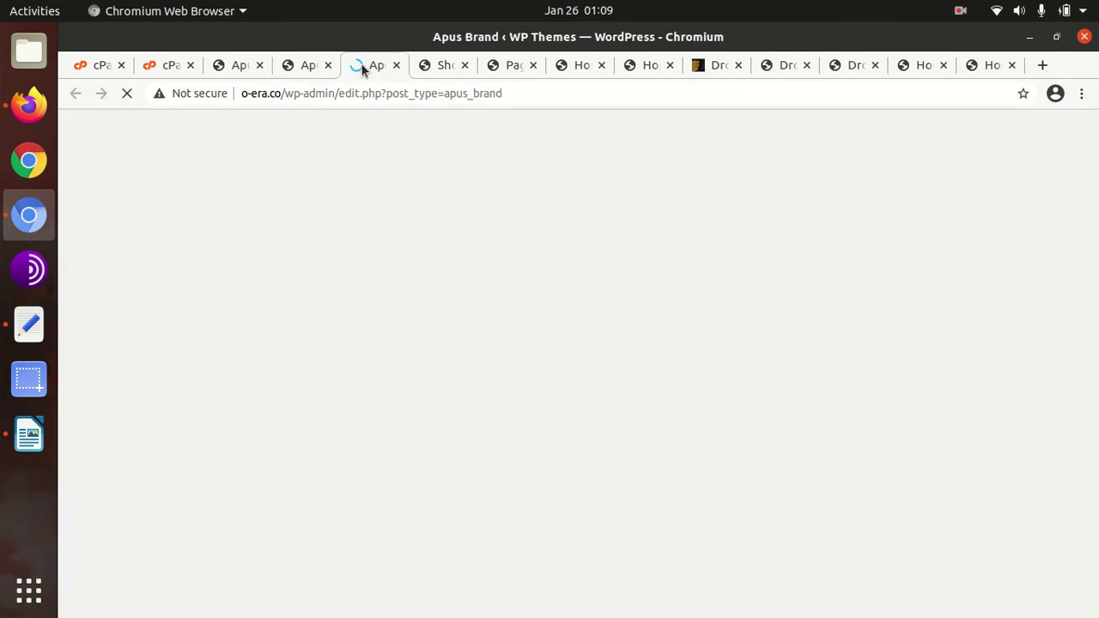
{"action": "scroll", "coordinate": [333, 351], "scroll_direction": "down", "scroll_amount": 2}
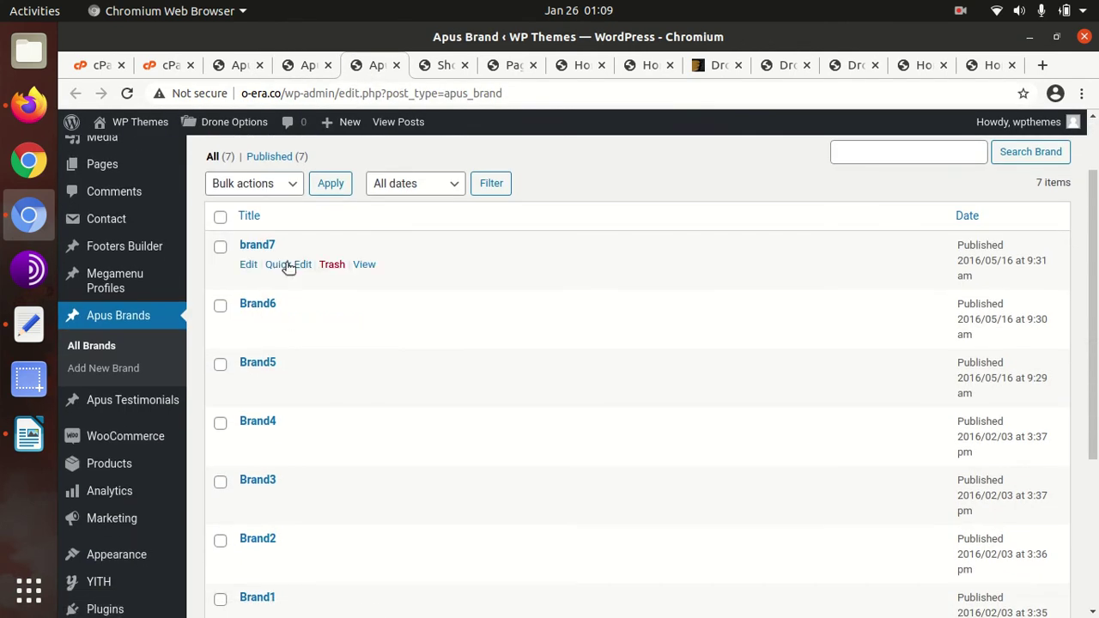
{"action": "scroll", "coordinate": [366, 271], "scroll_direction": "down", "scroll_amount": 4}
{"action": "scroll", "coordinate": [336, 287], "scroll_direction": "up", "scroll_amount": 4}
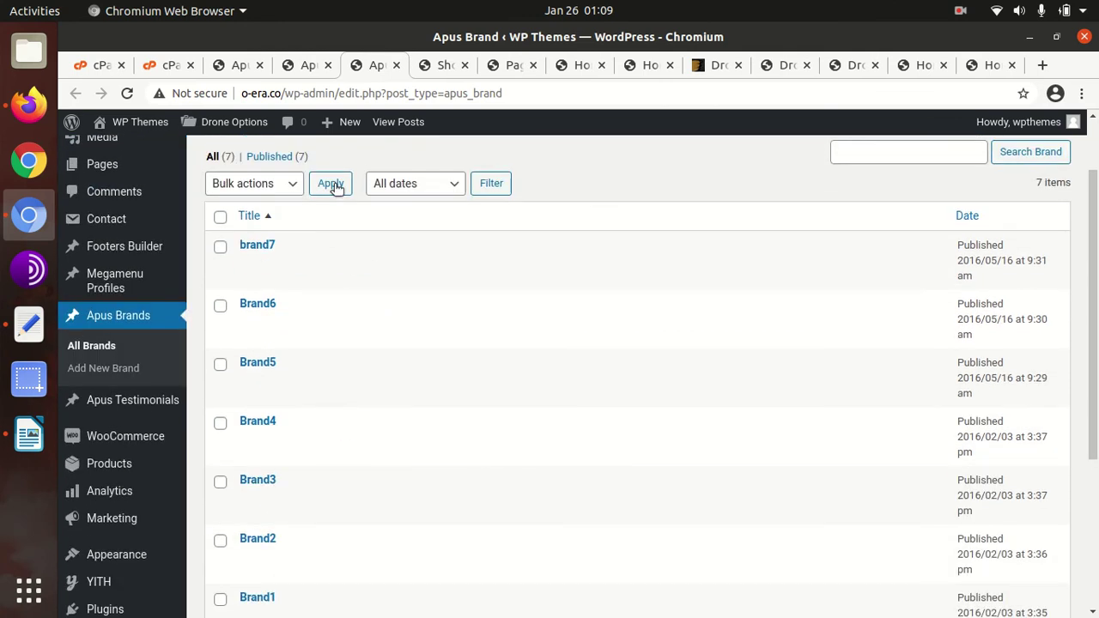
Step: Go back to the demo importer page, survey the remaining admin sections and open the General section of Drone Options
{"action": "left_click", "coordinate": [305, 67]}
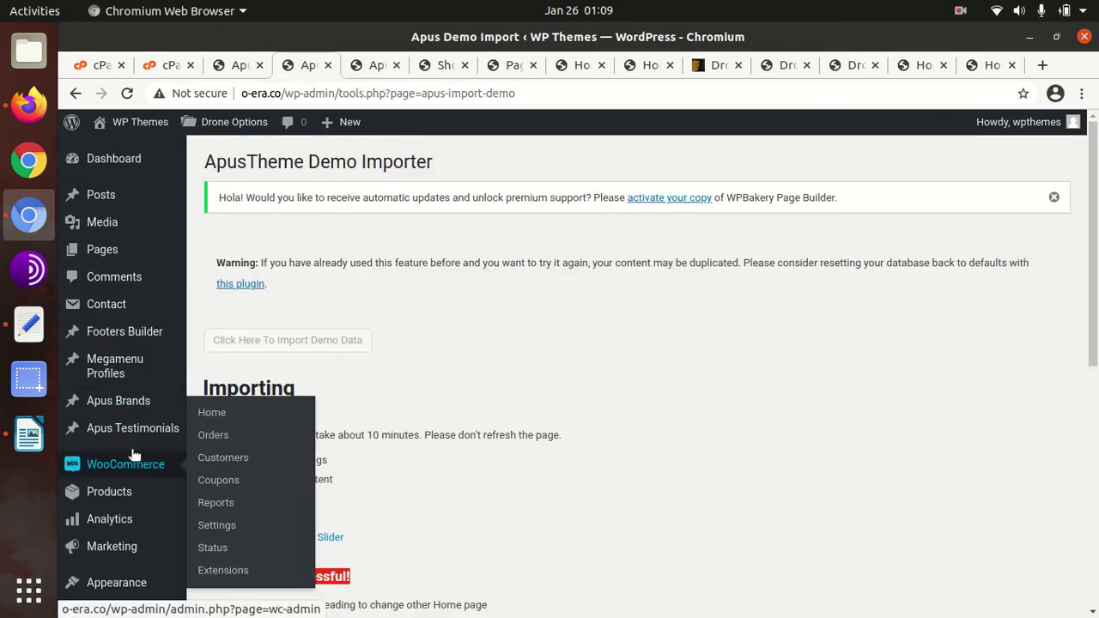
{"action": "mouse_move", "coordinate": [133, 439]}
{"action": "scroll", "coordinate": [129, 463], "scroll_direction": "down", "scroll_amount": 4}
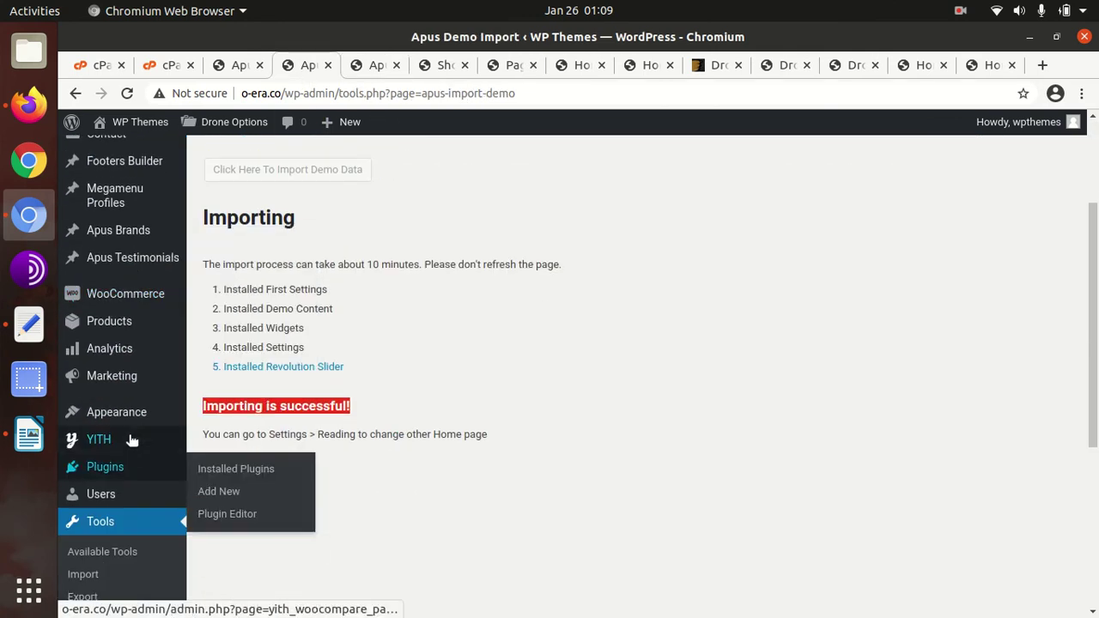
{"action": "scroll", "coordinate": [137, 445], "scroll_direction": "down", "scroll_amount": 5}
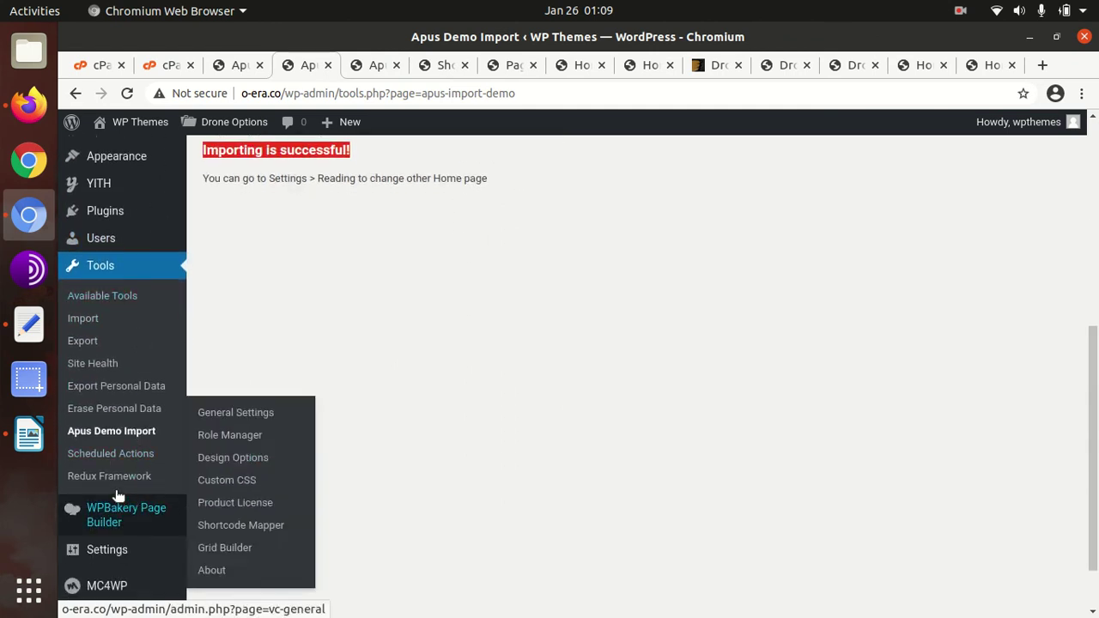
{"action": "scroll", "coordinate": [116, 438], "scroll_direction": "down", "scroll_amount": 2}
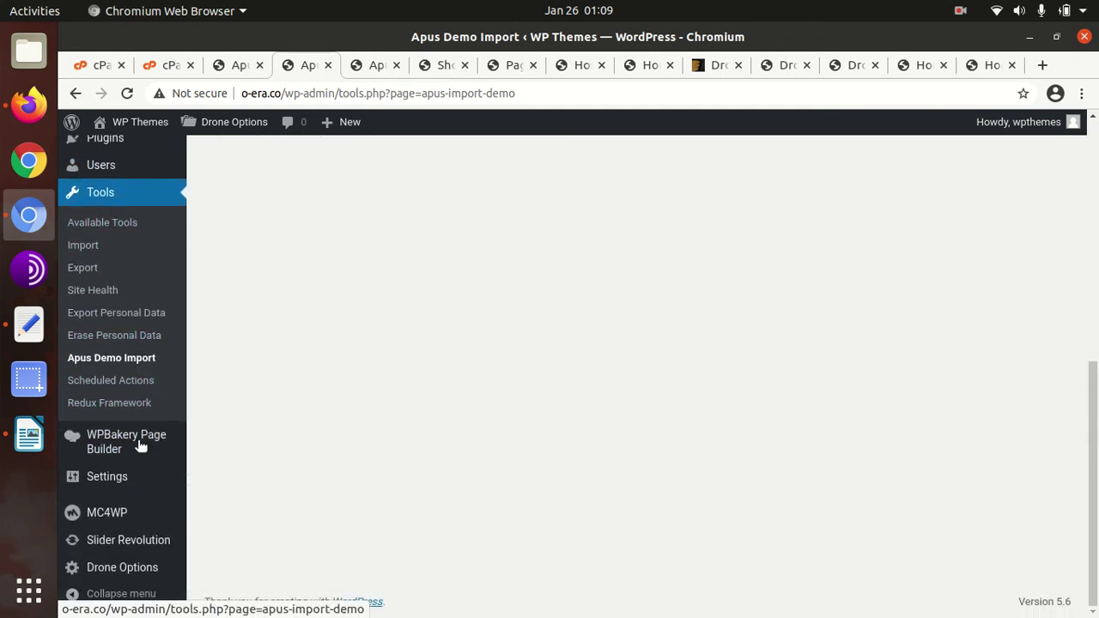
{"action": "mouse_move", "coordinate": [109, 510]}
{"action": "mouse_move", "coordinate": [144, 573]}
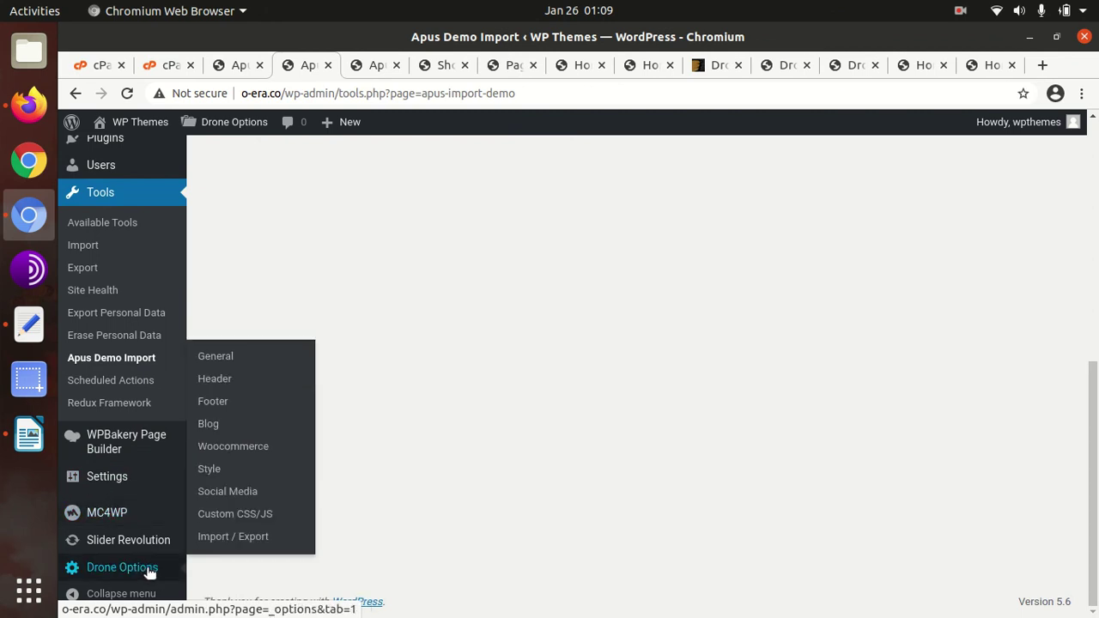
{"action": "left_click", "coordinate": [215, 356]}
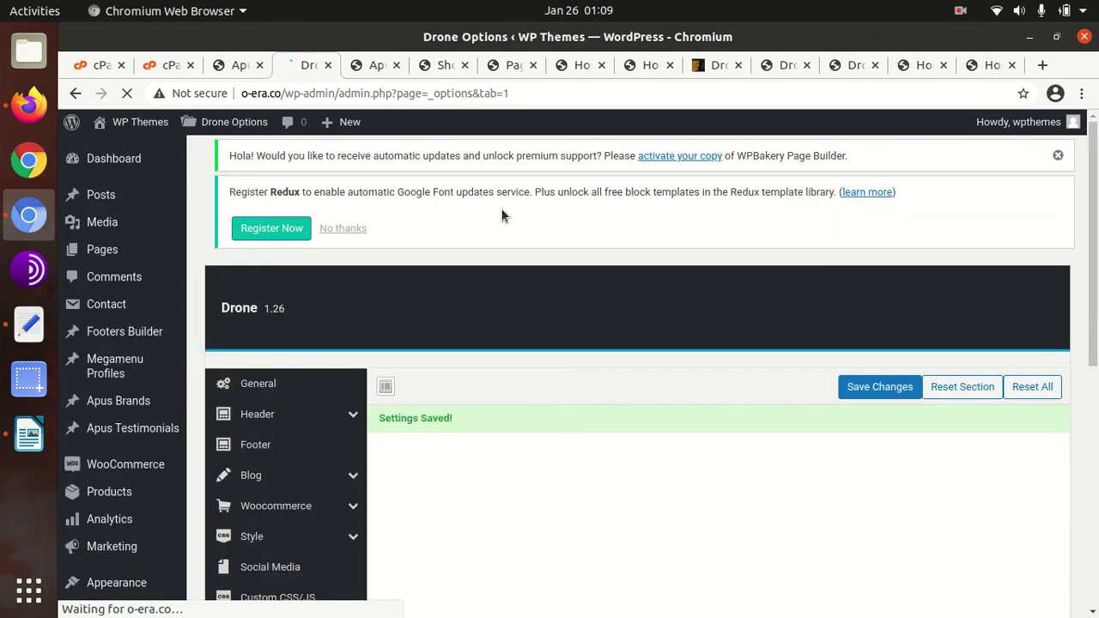
Step: Look through the Drone theme's General, Header, Footer, Blog, Woocommerce, Style and Social Media settings
{"action": "scroll", "coordinate": [591, 382], "scroll_direction": "down", "scroll_amount": 2}
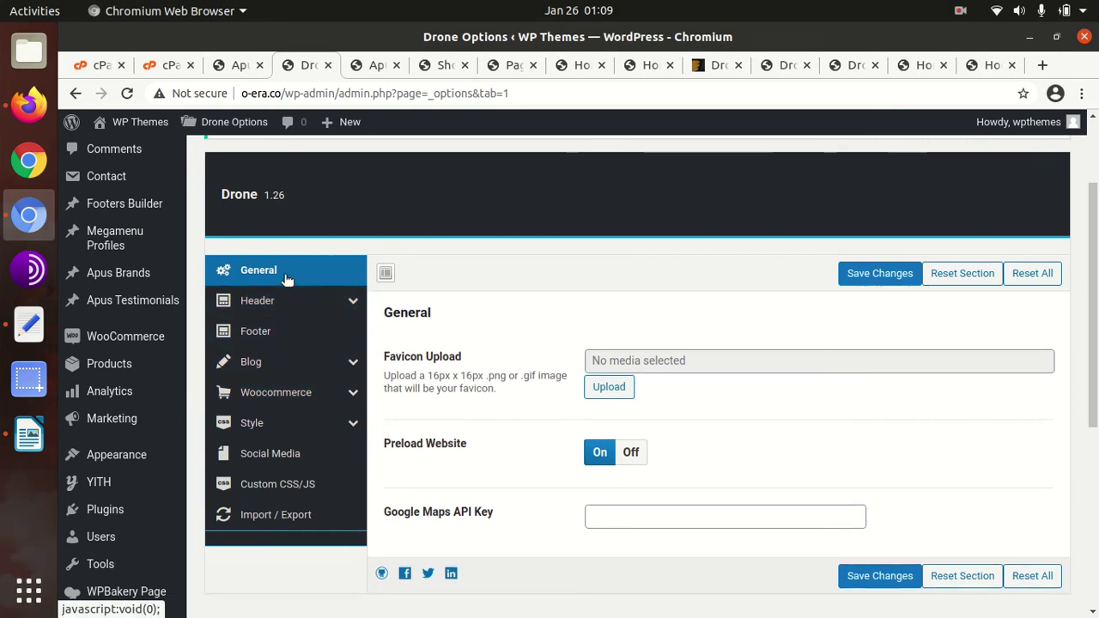
{"action": "left_click", "coordinate": [269, 305]}
{"action": "left_click", "coordinate": [277, 367]}
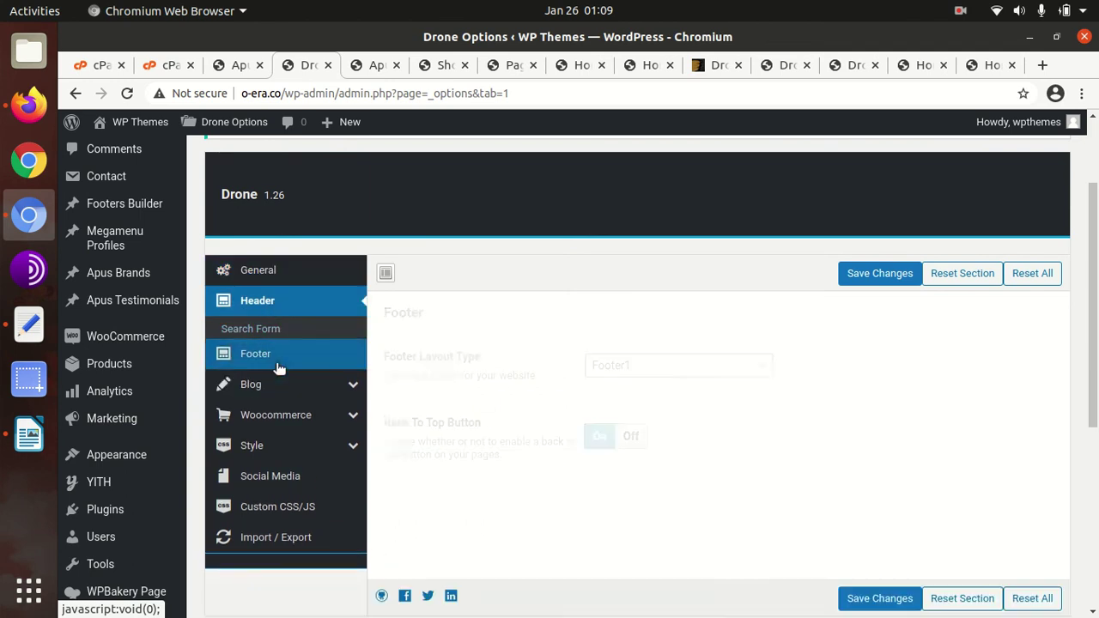
{"action": "left_click", "coordinate": [283, 370]}
{"action": "left_click", "coordinate": [284, 457]}
{"action": "left_click", "coordinate": [290, 479]}
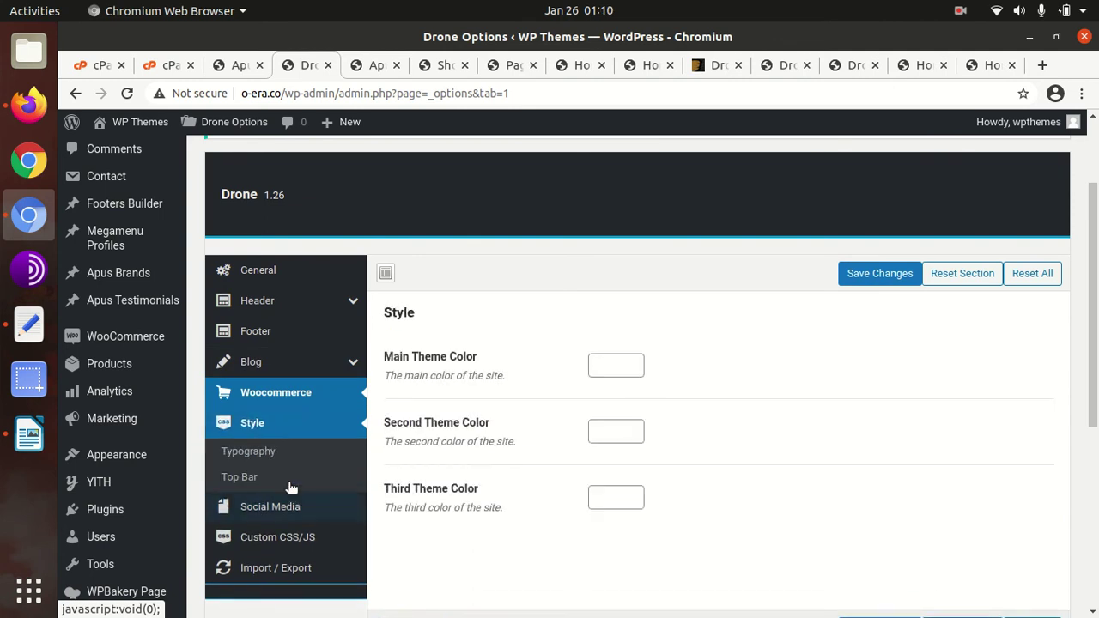
{"action": "scroll", "coordinate": [291, 547], "scroll_direction": "down", "scroll_amount": 5}
{"action": "left_click", "coordinate": [289, 393]}
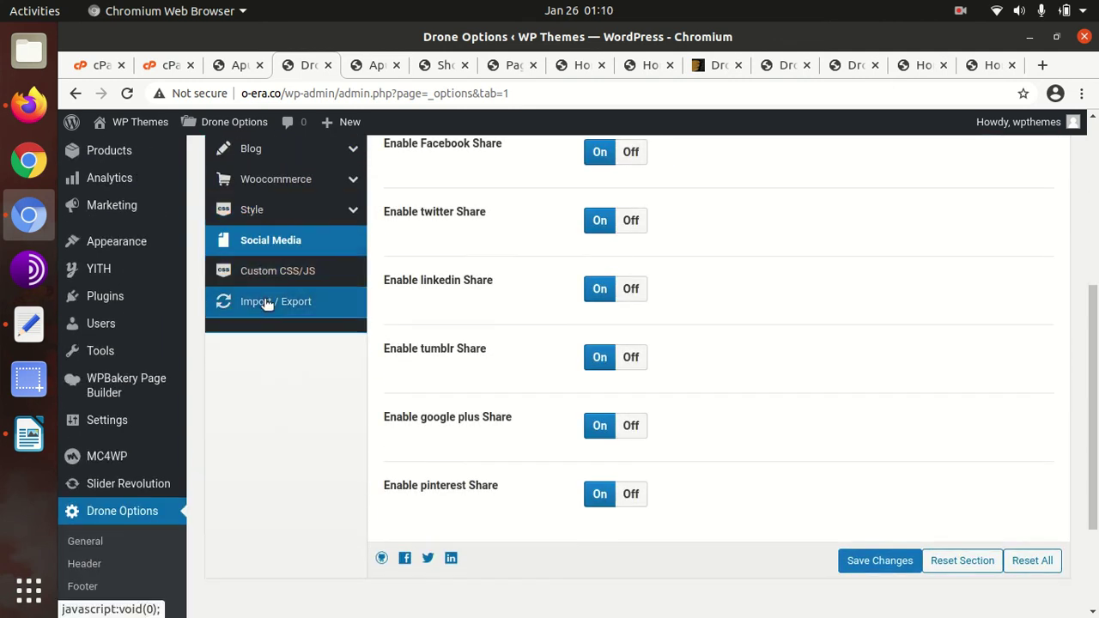
{"action": "scroll", "coordinate": [299, 440], "scroll_direction": "up", "scroll_amount": 5}
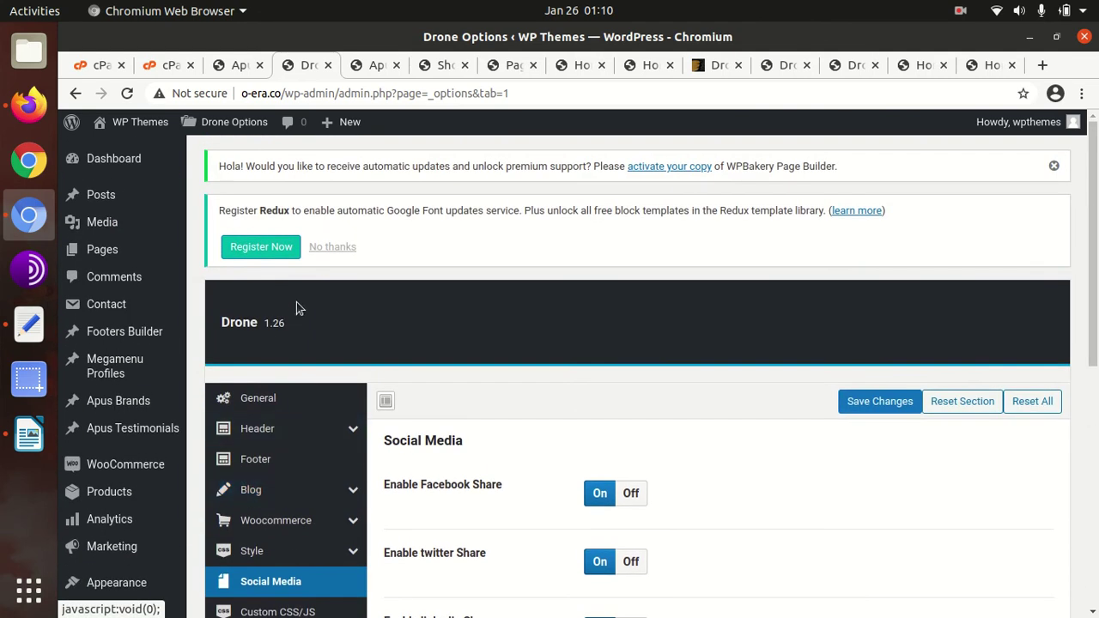
Step: Switch to the Apus brands list and open the site's front end from there in a new tab
{"action": "left_click", "coordinate": [377, 66]}
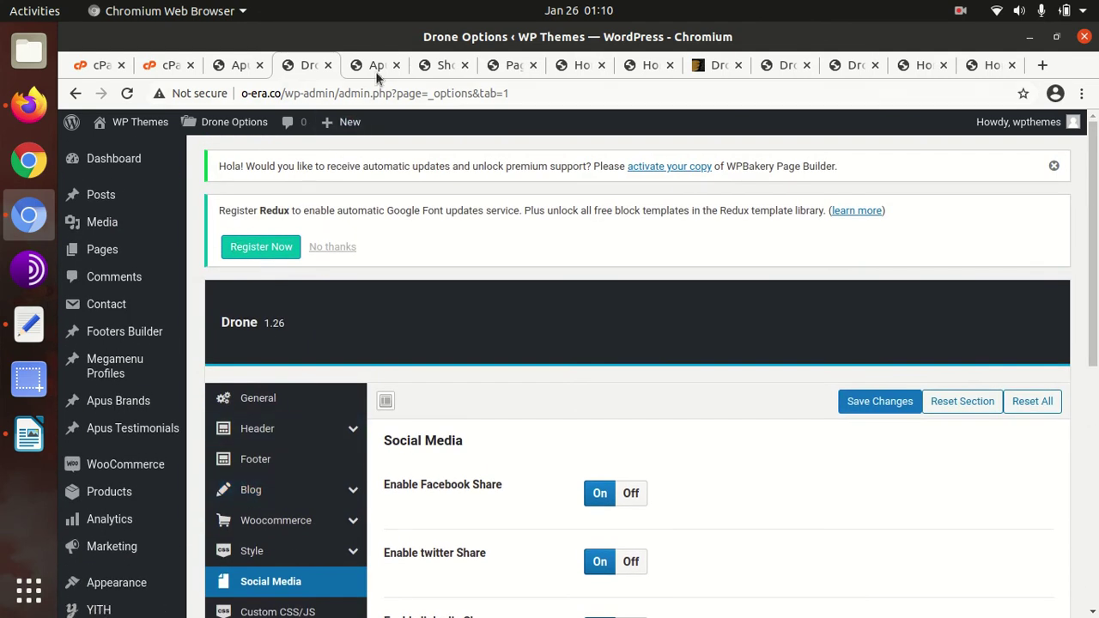
{"action": "scroll", "coordinate": [373, 299], "scroll_direction": "up", "scroll_amount": 2}
{"action": "mouse_move", "coordinate": [133, 122]}
{"action": "middle_click", "coordinate": [123, 151]}
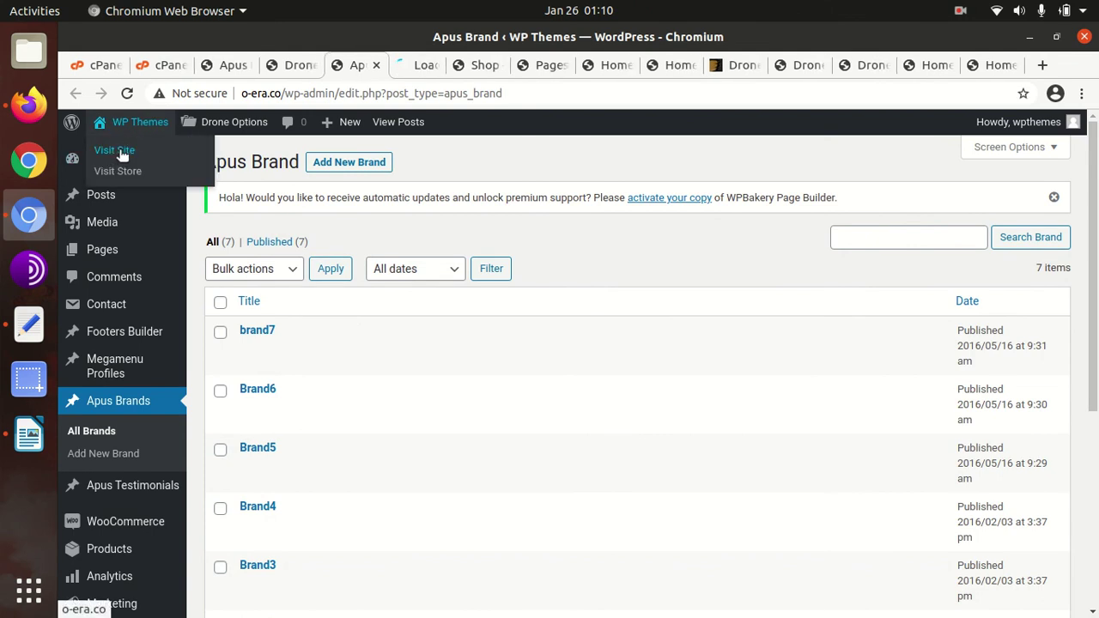
Step: Close the Shop, Pages and first Home browser tabs next to the newly opened site tab
{"action": "left_click", "coordinate": [419, 65]}
{"action": "left_click", "coordinate": [473, 67]}
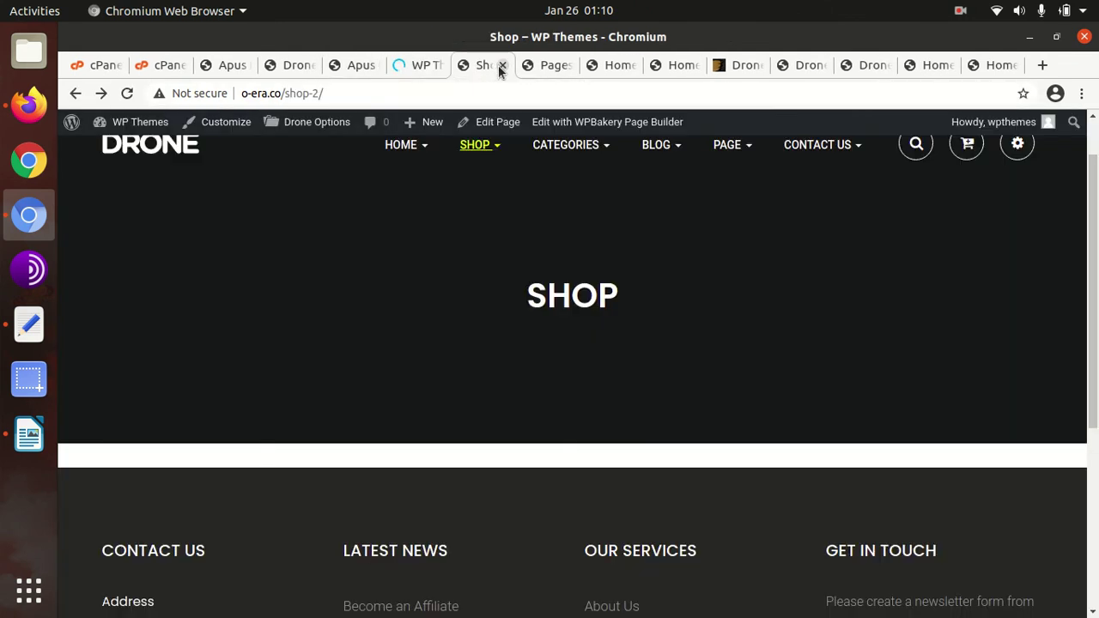
{"action": "left_click", "coordinate": [502, 66]}
{"action": "left_click", "coordinate": [501, 66]}
{"action": "left_click", "coordinate": [502, 66]}
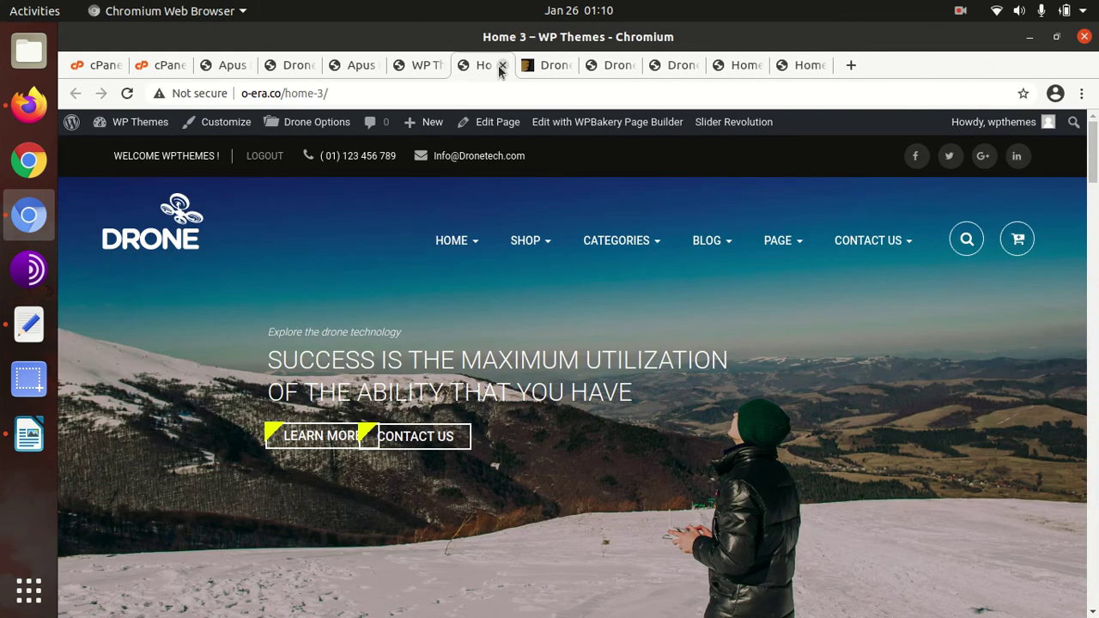
Step: Open the site's home page in the WPBakery frontend editor and open its home1 slider for editing in Slider Revolution
{"action": "left_click", "coordinate": [429, 67]}
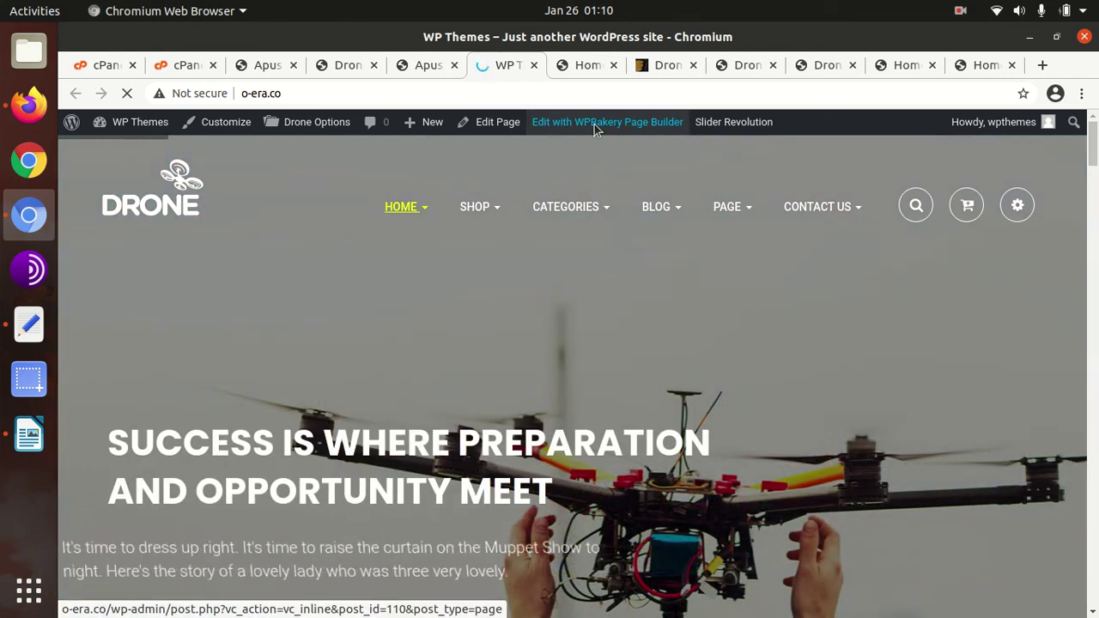
{"action": "left_click", "coordinate": [595, 125]}
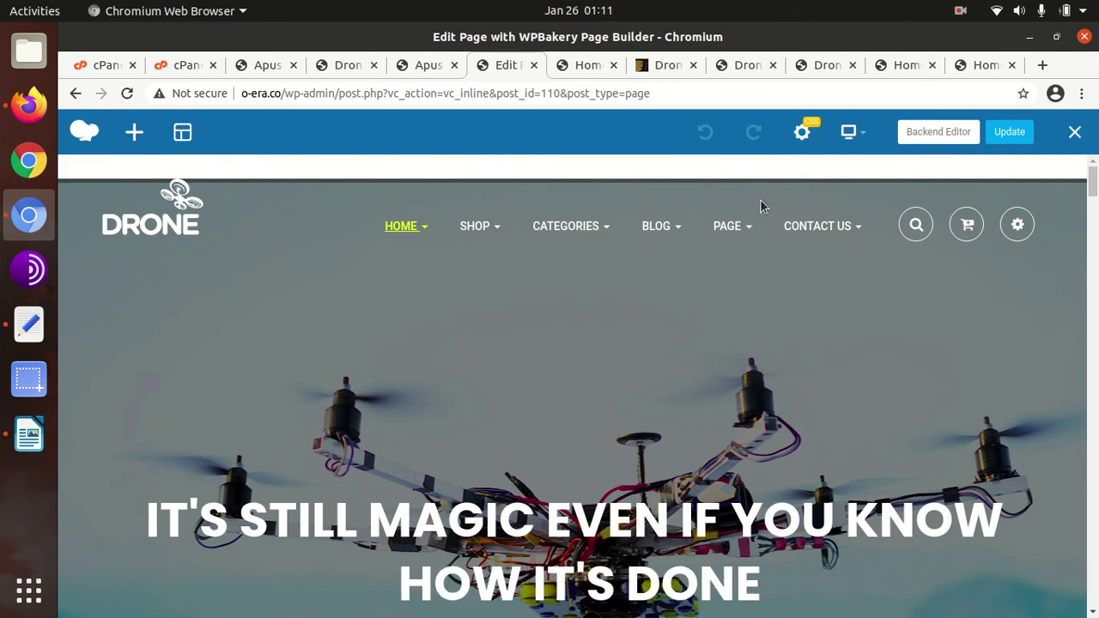
{"action": "scroll", "coordinate": [273, 199], "scroll_direction": "down", "scroll_amount": 5}
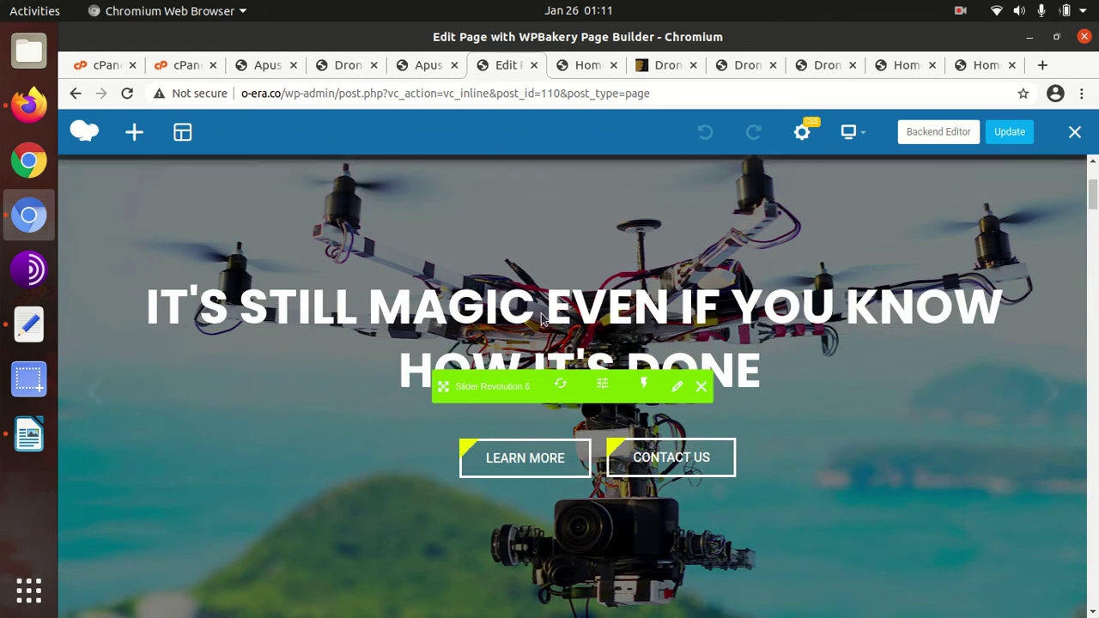
{"action": "left_click", "coordinate": [674, 391]}
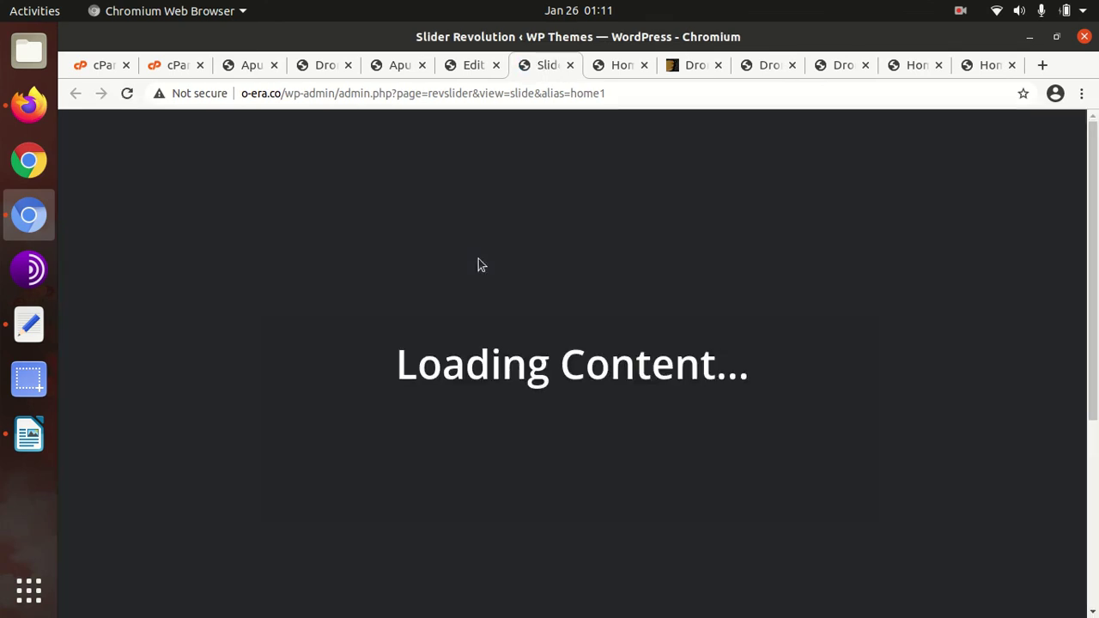
Step: Return to the frontend editor, review the settings of the Single Image element titled INTRODUCTION and close them without saving
{"action": "left_click", "coordinate": [481, 66]}
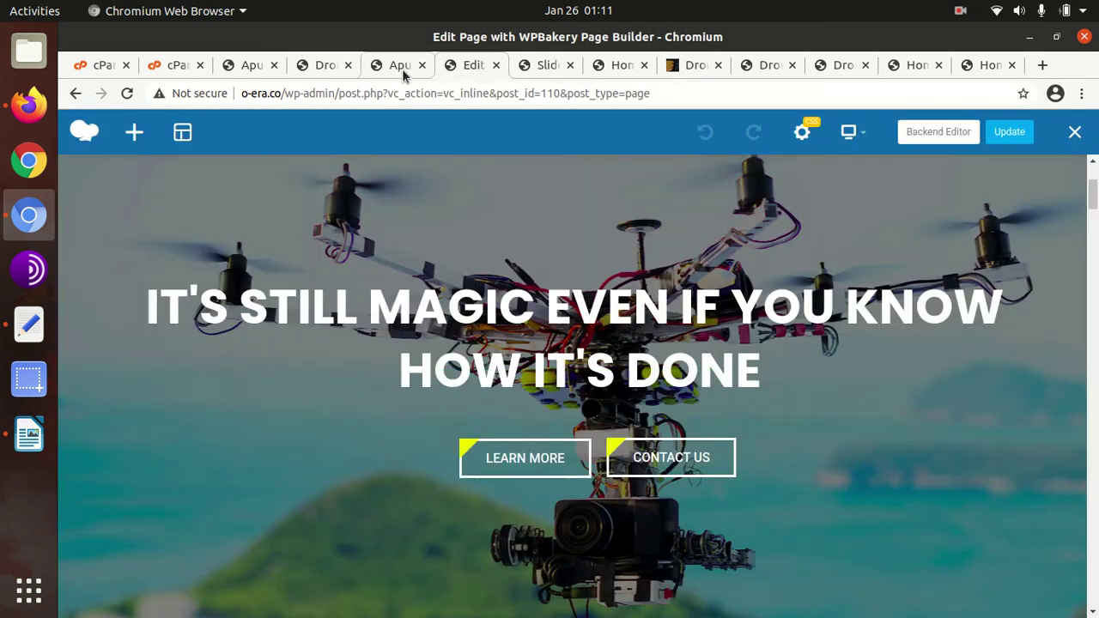
{"action": "scroll", "coordinate": [515, 416], "scroll_direction": "down", "scroll_amount": 2}
{"action": "mouse_move", "coordinate": [445, 266]}
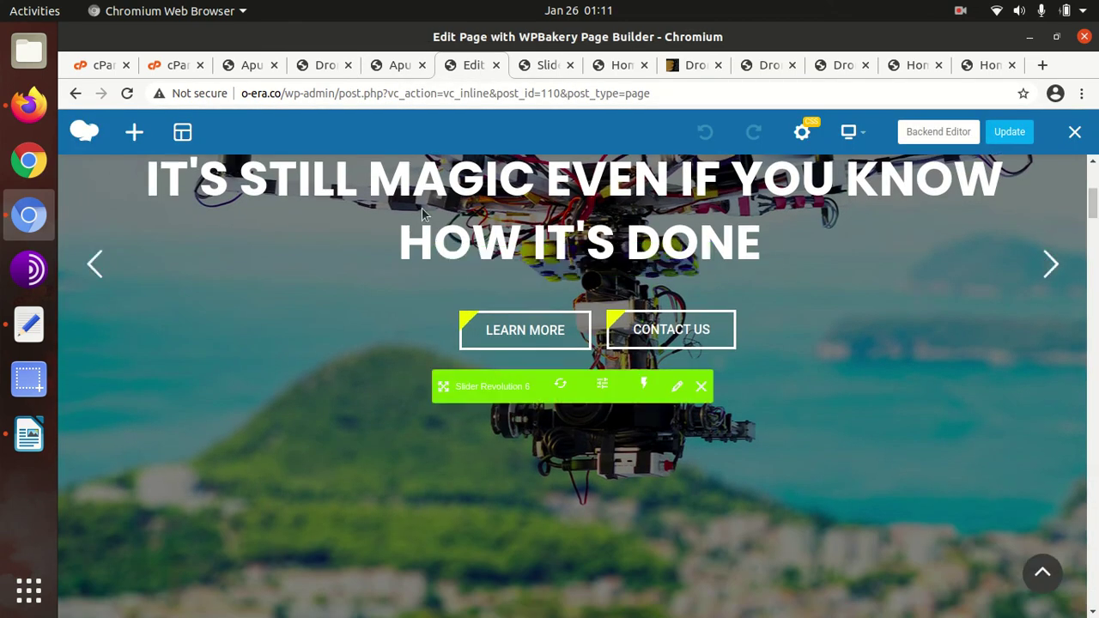
{"action": "scroll", "coordinate": [522, 328], "scroll_direction": "down", "scroll_amount": 5}
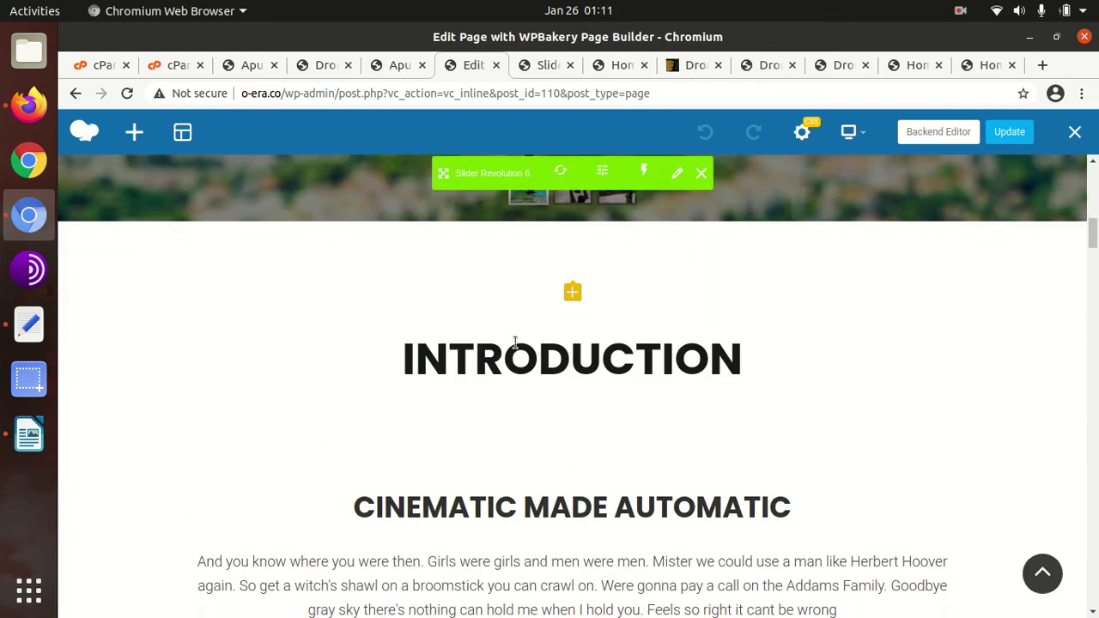
{"action": "scroll", "coordinate": [522, 328], "scroll_direction": "up", "scroll_amount": 3}
{"action": "scroll", "coordinate": [506, 429], "scroll_direction": "down", "scroll_amount": 4}
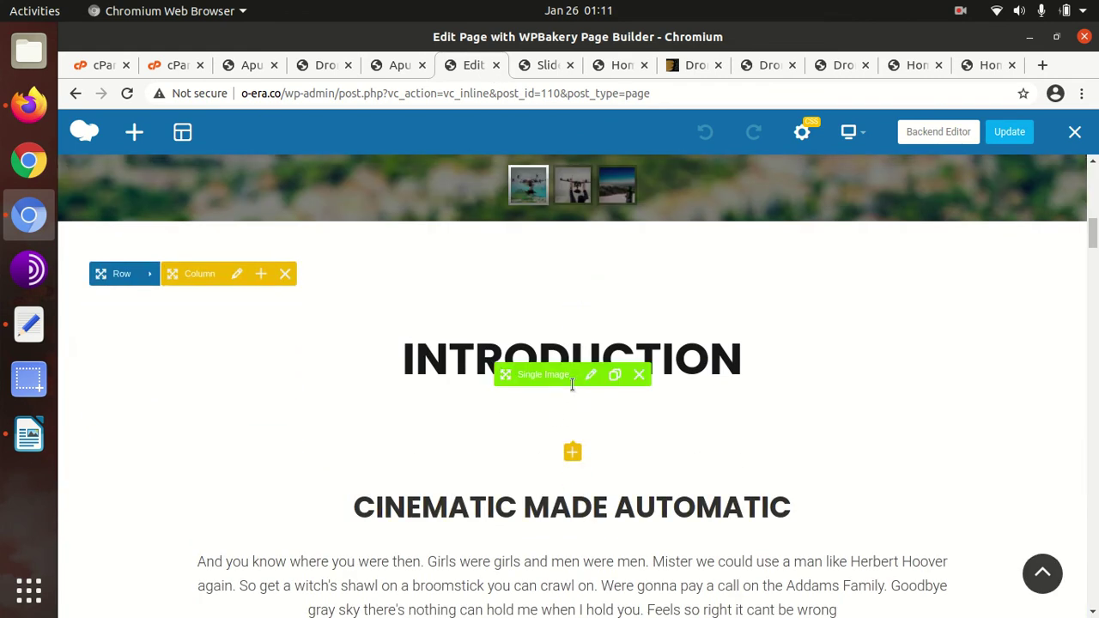
{"action": "left_click", "coordinate": [589, 379]}
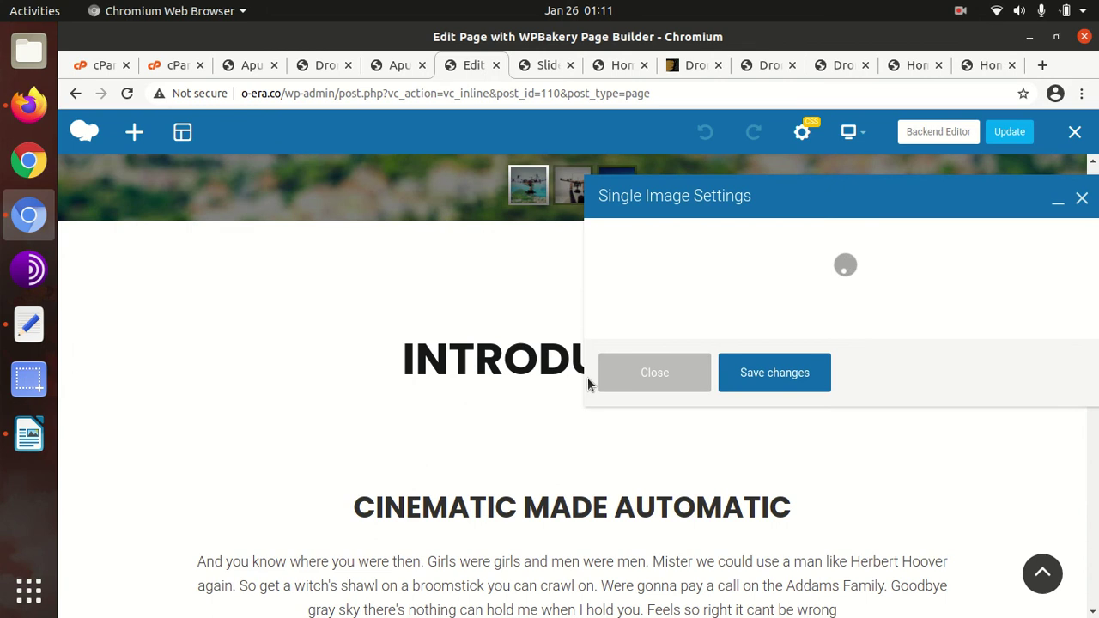
{"action": "left_click", "coordinate": [733, 323]}
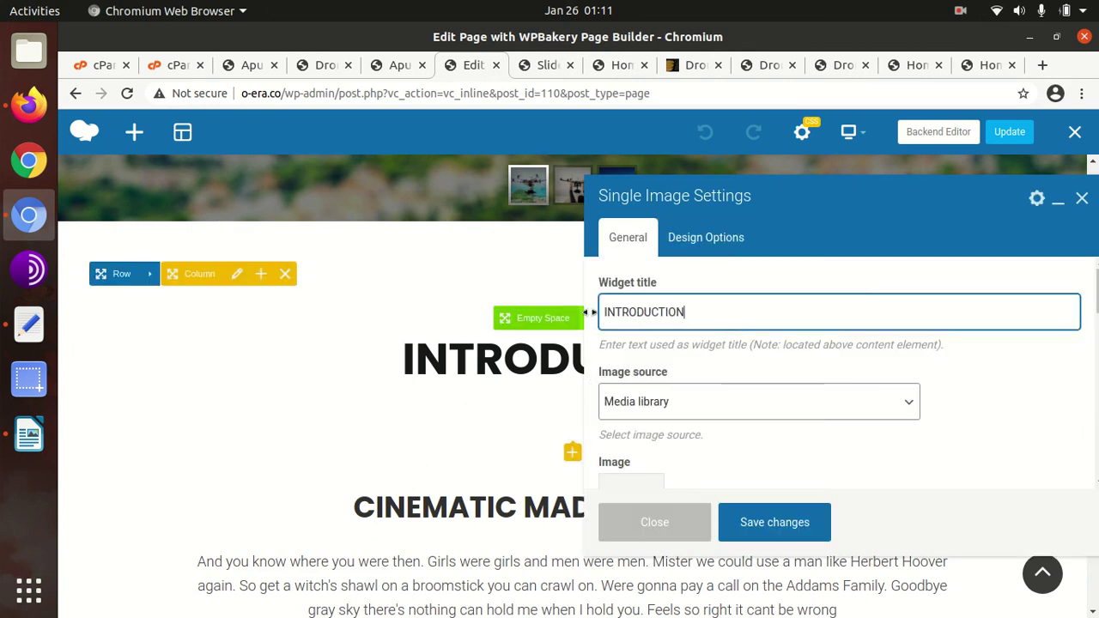
{"action": "left_click", "coordinate": [612, 315], "text": "shift"}
{"action": "scroll", "coordinate": [651, 455], "scroll_direction": "down", "scroll_amount": 3}
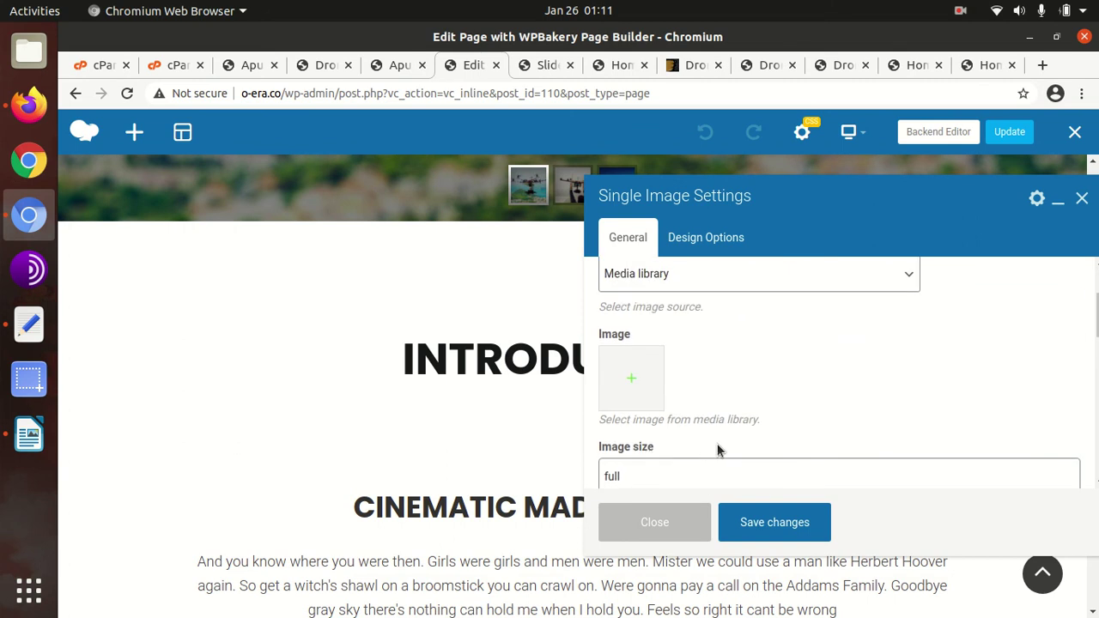
{"action": "left_click", "coordinate": [631, 525]}
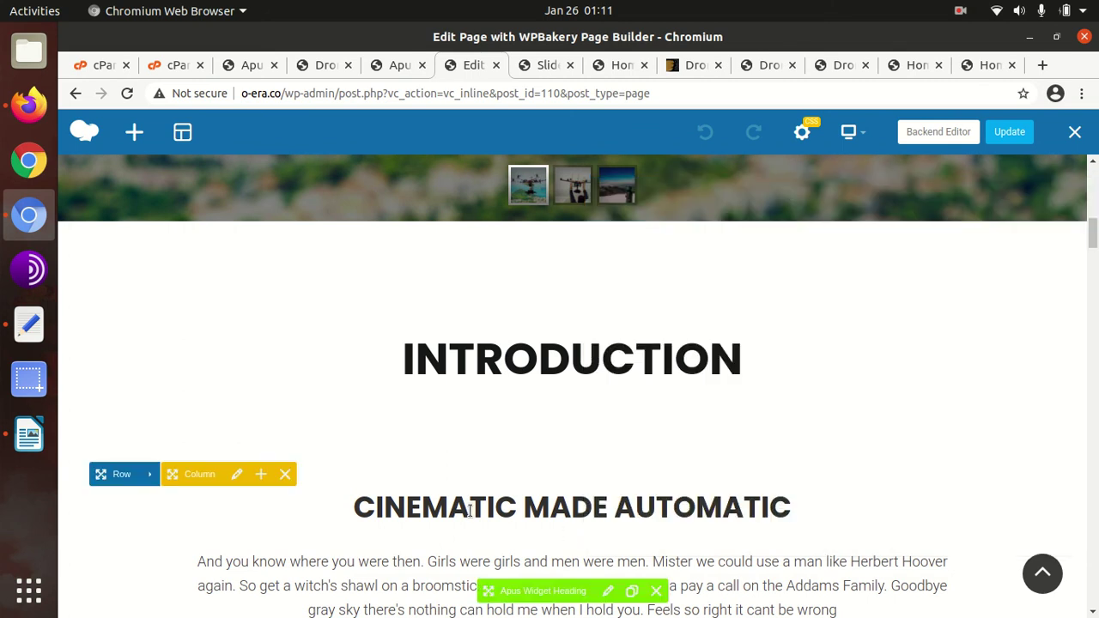
Step: Look through the home page sections below the introduction and switch the page to the WPBakery backend editor
{"action": "scroll", "coordinate": [470, 511], "scroll_direction": "down", "scroll_amount": 6}
{"action": "scroll", "coordinate": [468, 512], "scroll_direction": "down", "scroll_amount": 4}
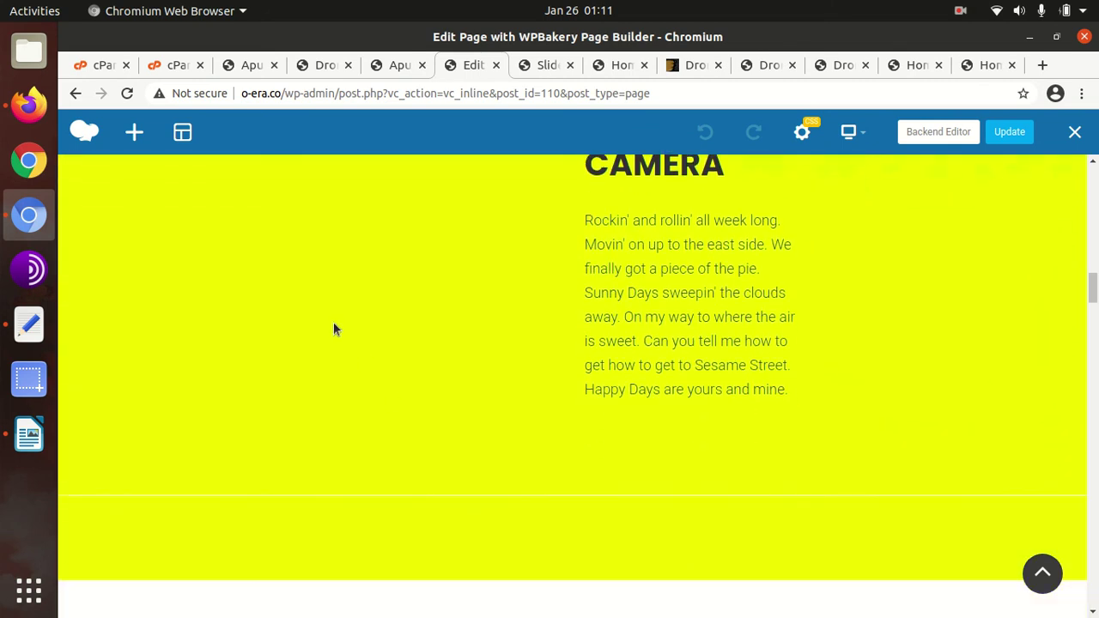
{"action": "scroll", "coordinate": [330, 339], "scroll_direction": "up", "scroll_amount": 2}
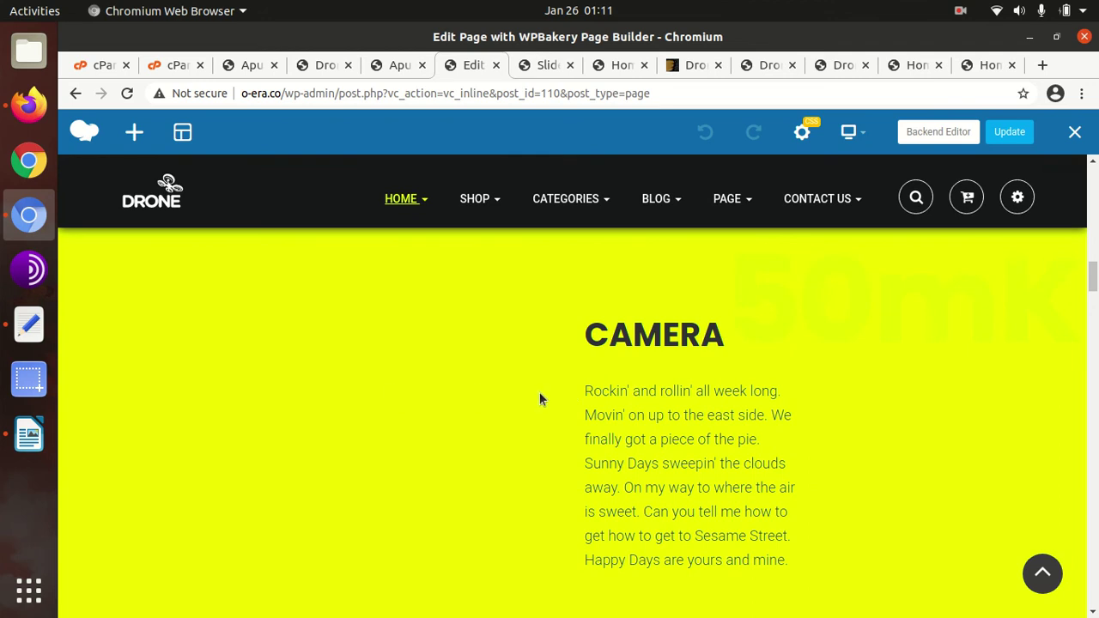
{"action": "scroll", "coordinate": [539, 397], "scroll_direction": "up", "scroll_amount": 3}
{"action": "scroll", "coordinate": [538, 391], "scroll_direction": "down", "scroll_amount": 10}
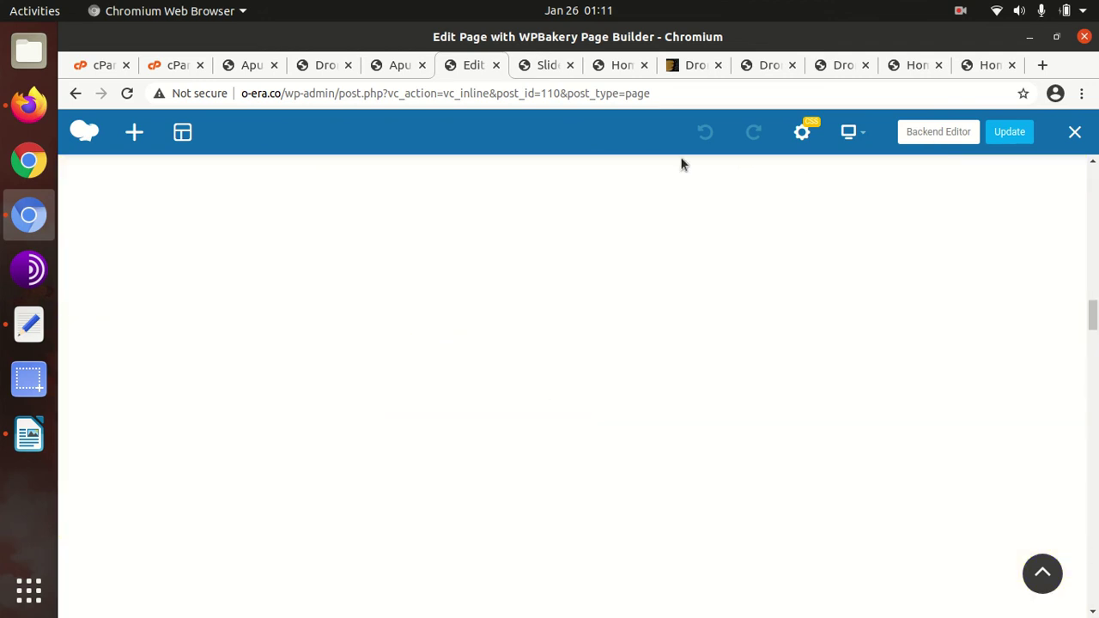
{"action": "left_click", "coordinate": [911, 137]}
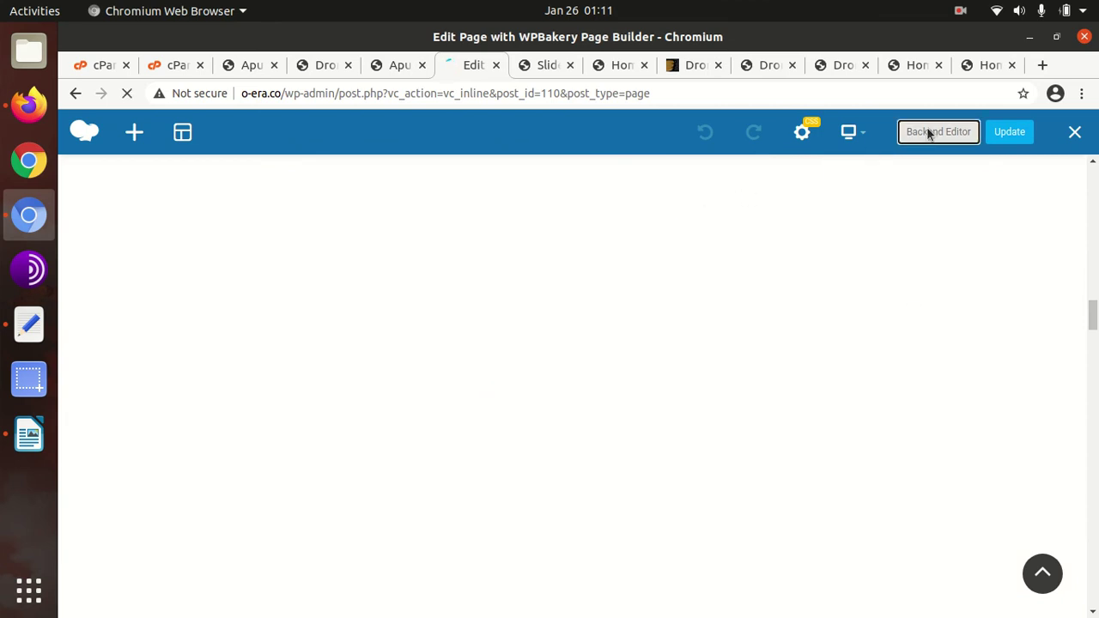
Step: Inspect the text content of the two headline layers in the home1 slider and close the Slider Revolution tab without saving
{"action": "left_click", "coordinate": [558, 66]}
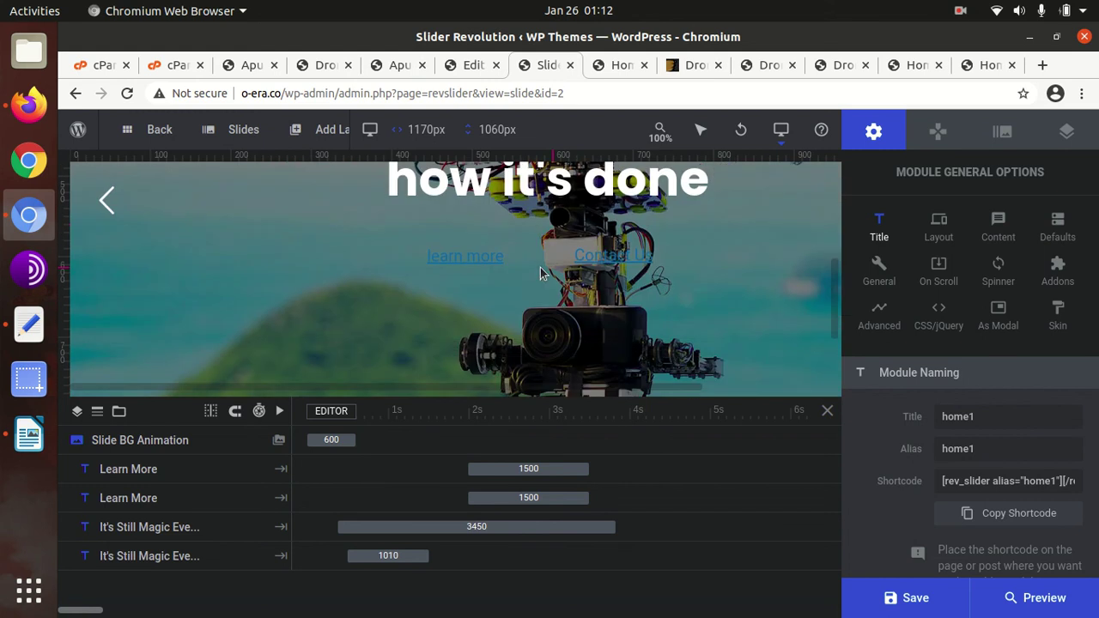
{"action": "scroll", "coordinate": [541, 273], "scroll_direction": "up", "scroll_amount": 1}
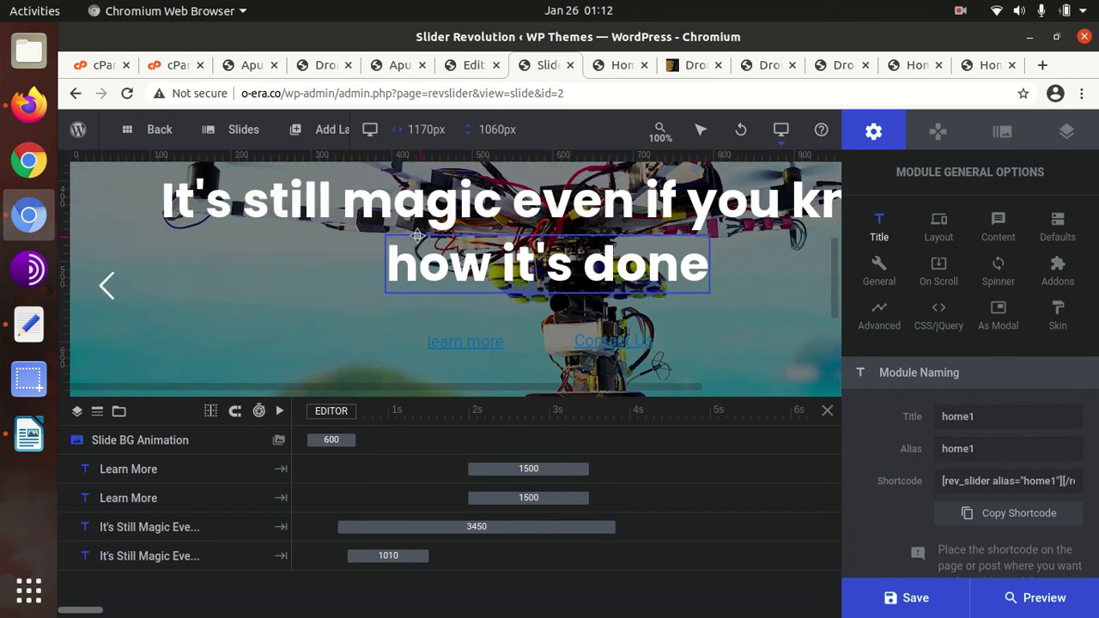
{"action": "left_click", "coordinate": [527, 203]}
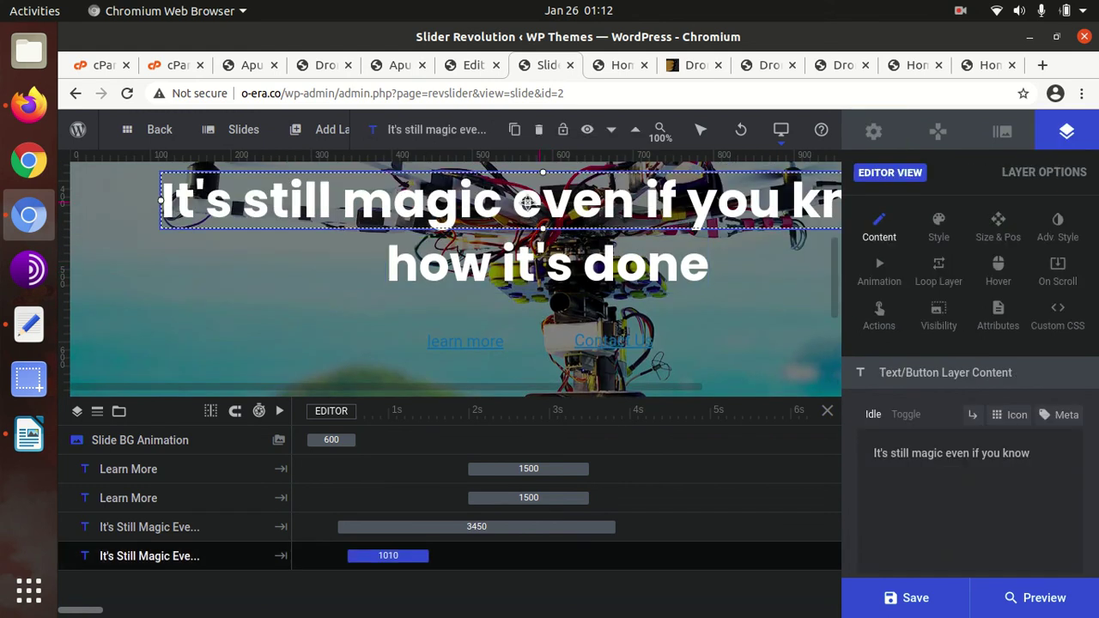
{"action": "left_click", "coordinate": [502, 265]}
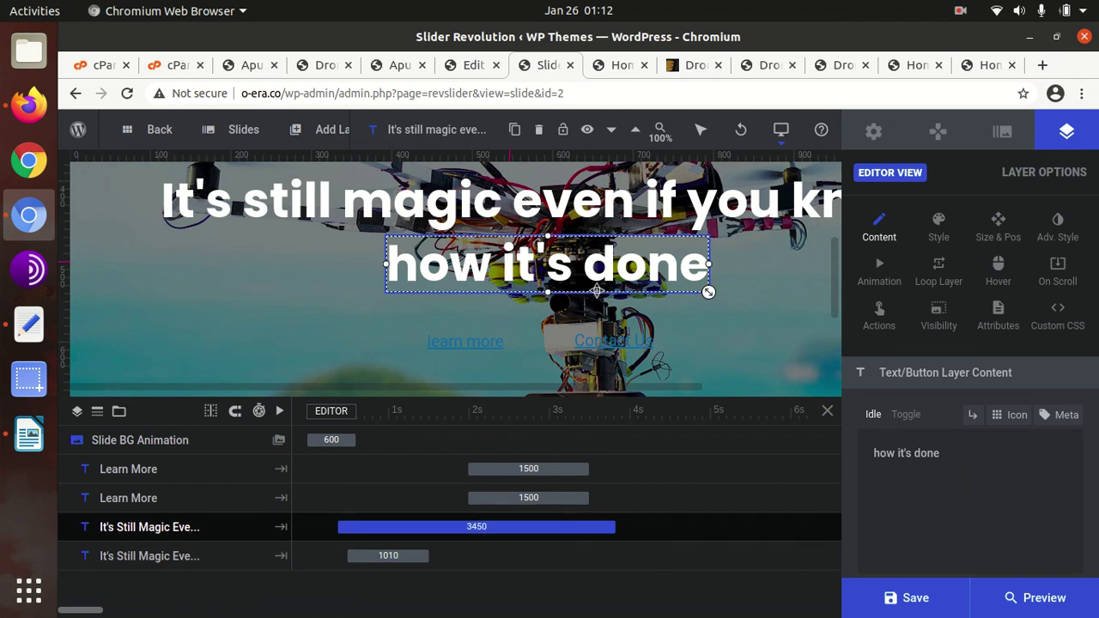
{"action": "left_click_drag", "start_coordinate": [971, 459], "coordinate": [863, 446]}
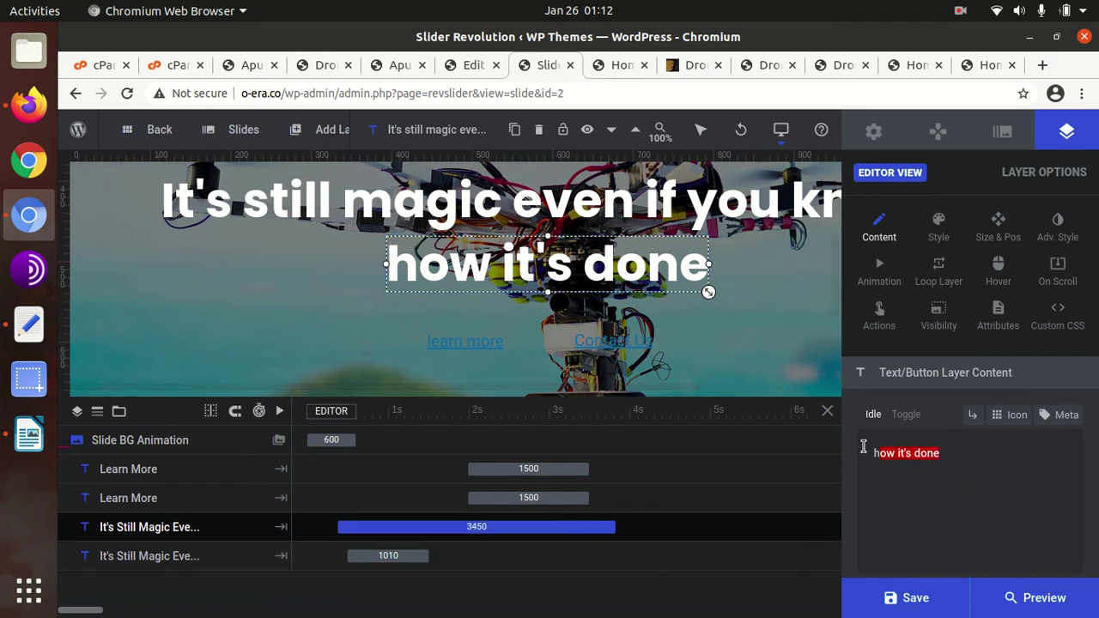
{"action": "left_click", "coordinate": [623, 211]}
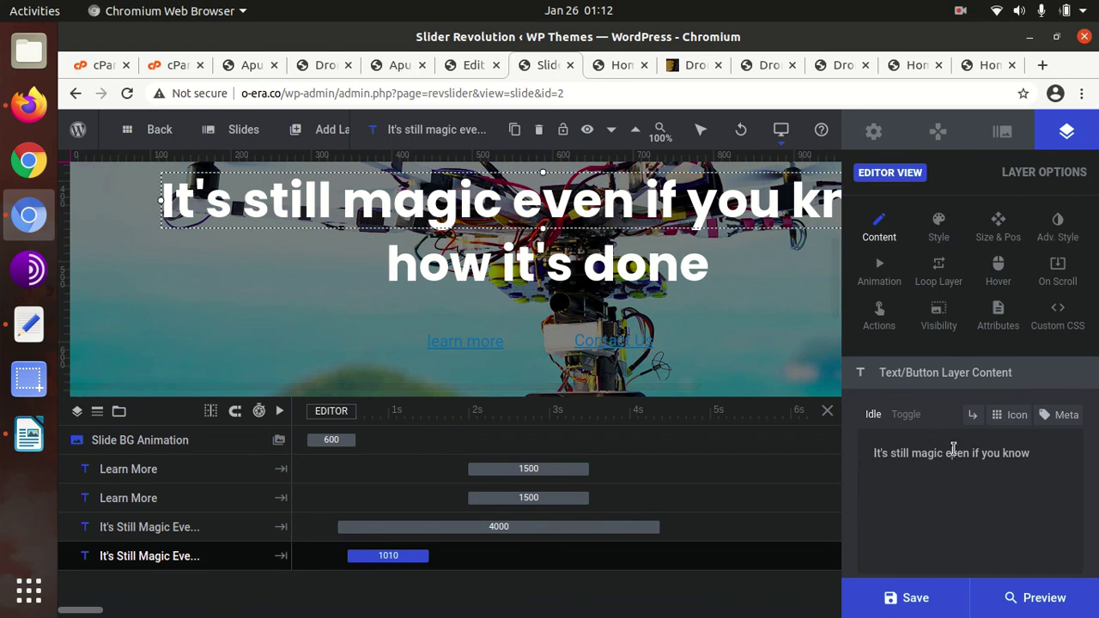
{"action": "left_click", "coordinate": [570, 65]}
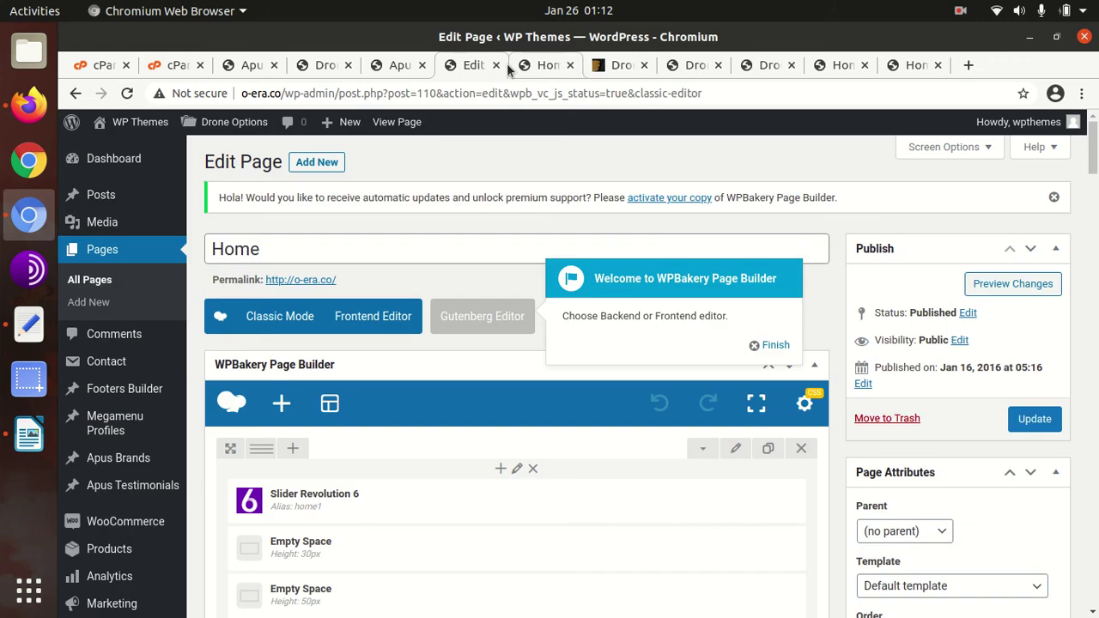
Step: Dismiss the WPBakery welcome tip and look over the first rows of the Home page in the backend editor
{"action": "scroll", "coordinate": [593, 343], "scroll_direction": "down", "scroll_amount": 3}
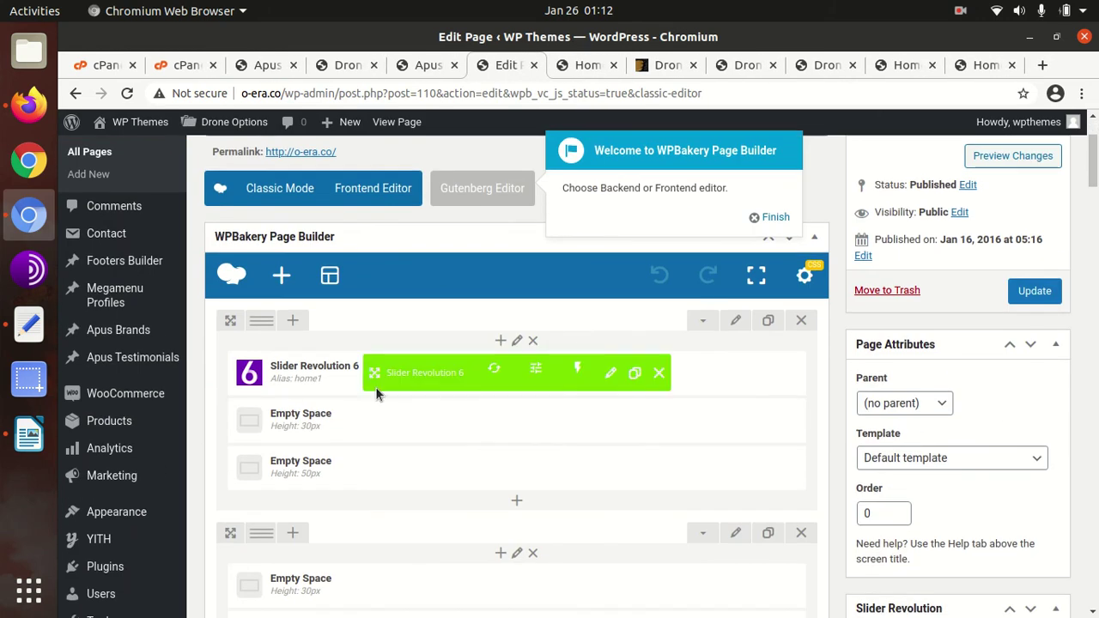
{"action": "scroll", "coordinate": [292, 391], "scroll_direction": "up", "scroll_amount": 3}
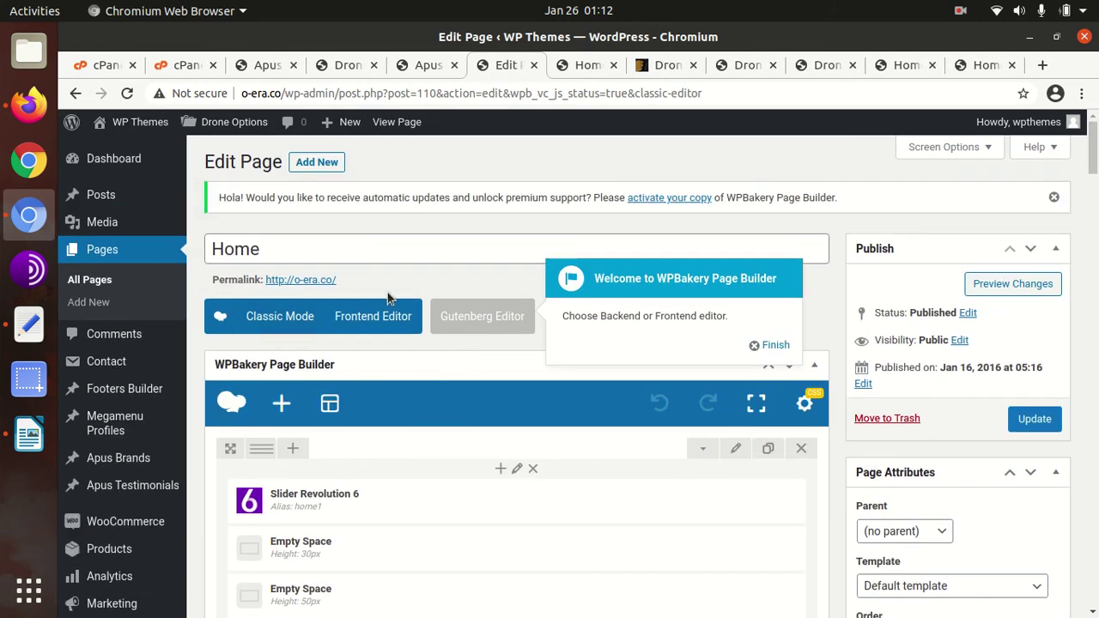
{"action": "left_click", "coordinate": [754, 347]}
{"action": "scroll", "coordinate": [475, 374], "scroll_direction": "down", "scroll_amount": 3}
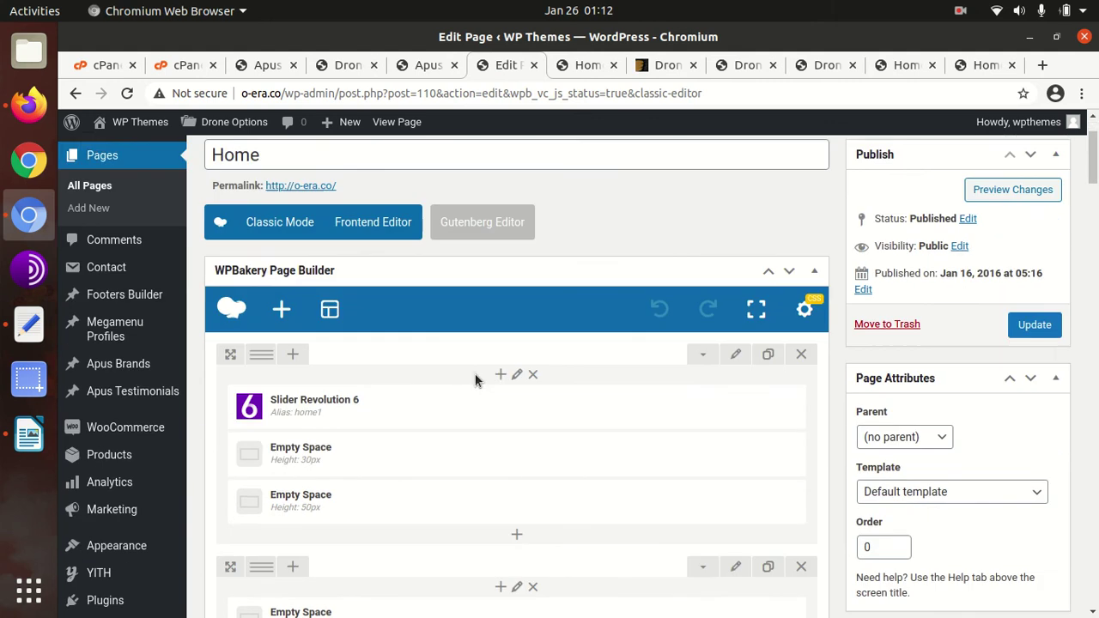
{"action": "scroll", "coordinate": [549, 371], "scroll_direction": "down", "scroll_amount": 5}
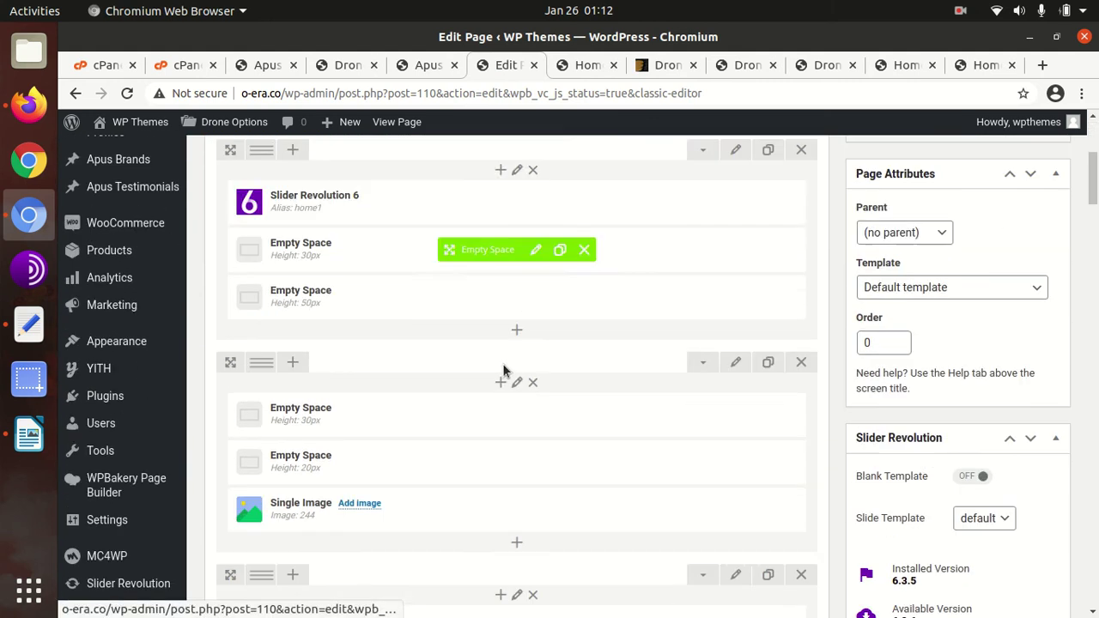
{"action": "scroll", "coordinate": [578, 374], "scroll_direction": "down", "scroll_amount": 2}
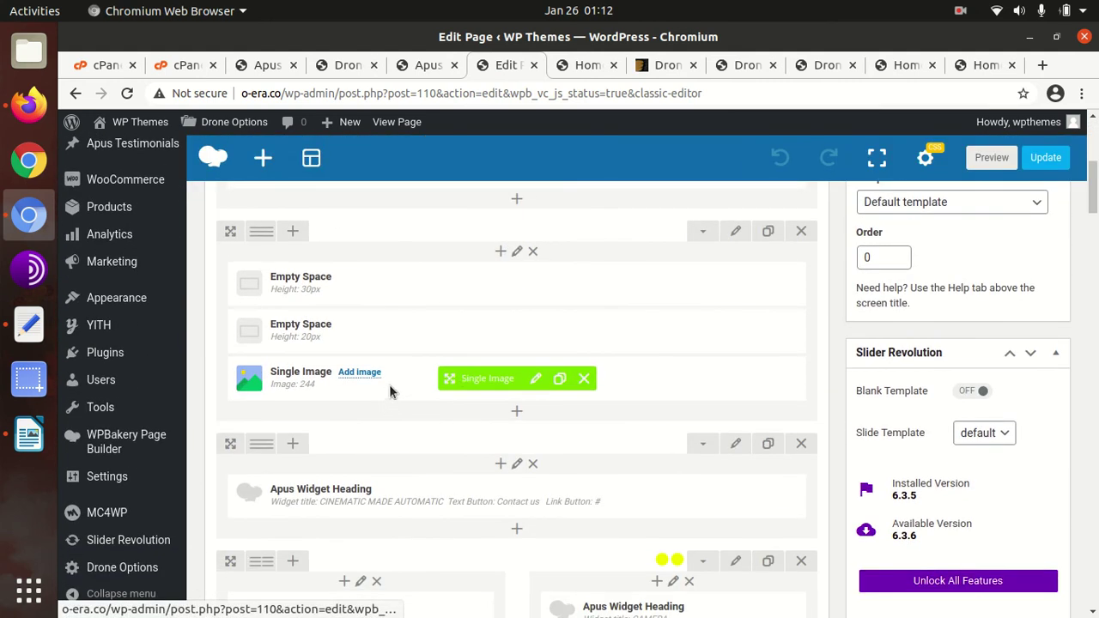
Step: Review the INTRODUCTION Single Image settings in the backend editor, close them unchanged and look over the rows below
{"action": "left_click", "coordinate": [537, 382]}
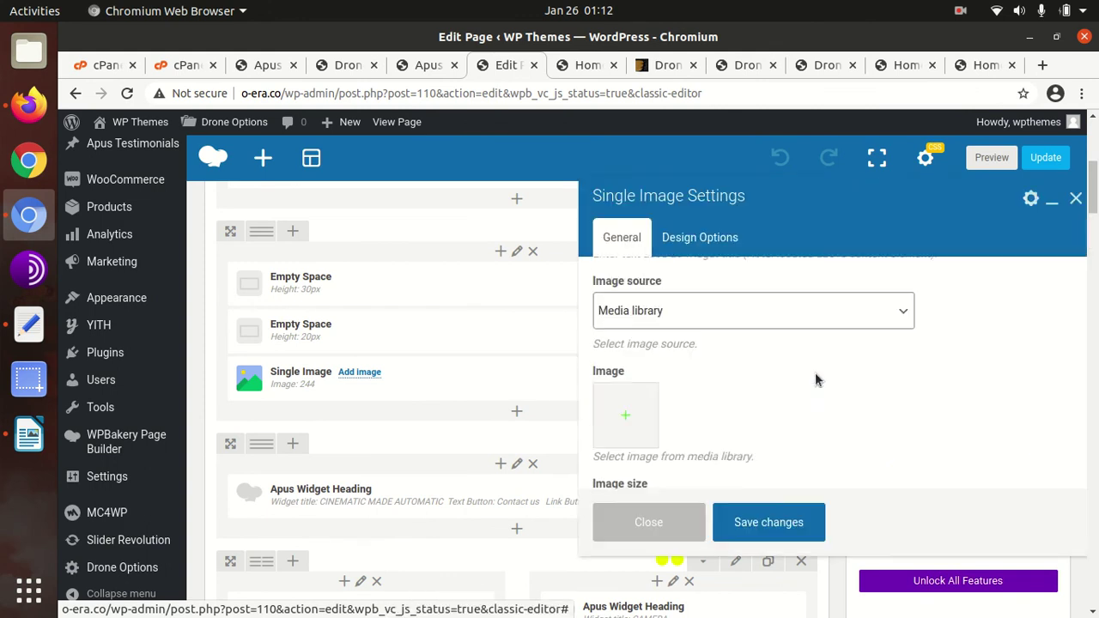
{"action": "scroll", "coordinate": [815, 373], "scroll_direction": "down", "scroll_amount": 5}
{"action": "scroll", "coordinate": [815, 373], "scroll_direction": "up", "scroll_amount": 5}
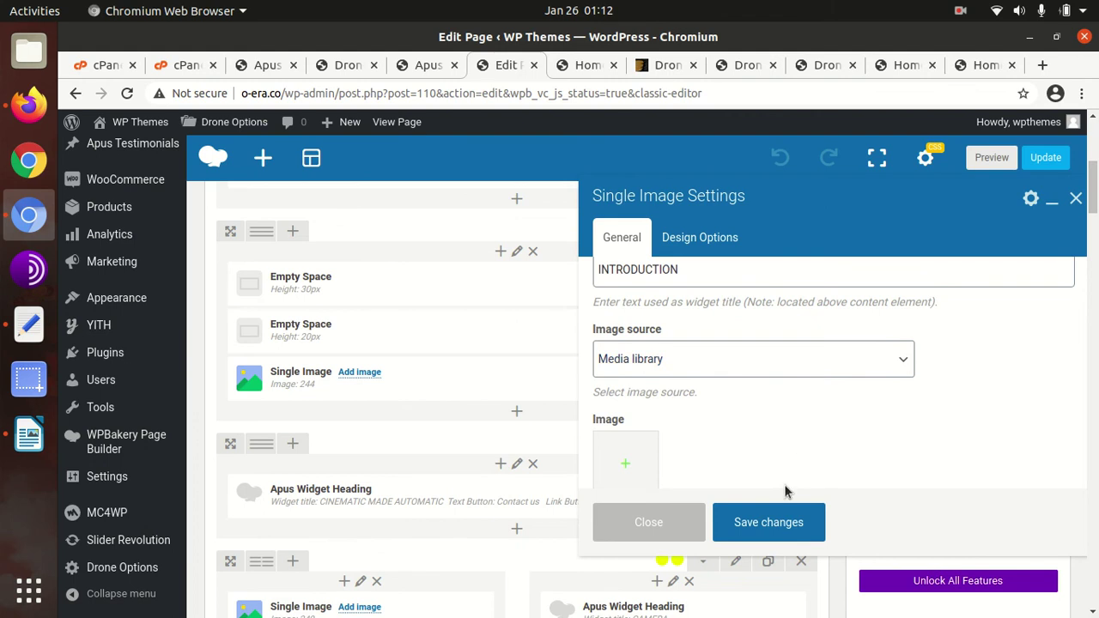
{"action": "left_click", "coordinate": [652, 525]}
{"action": "scroll", "coordinate": [587, 518], "scroll_direction": "down", "scroll_amount": 5}
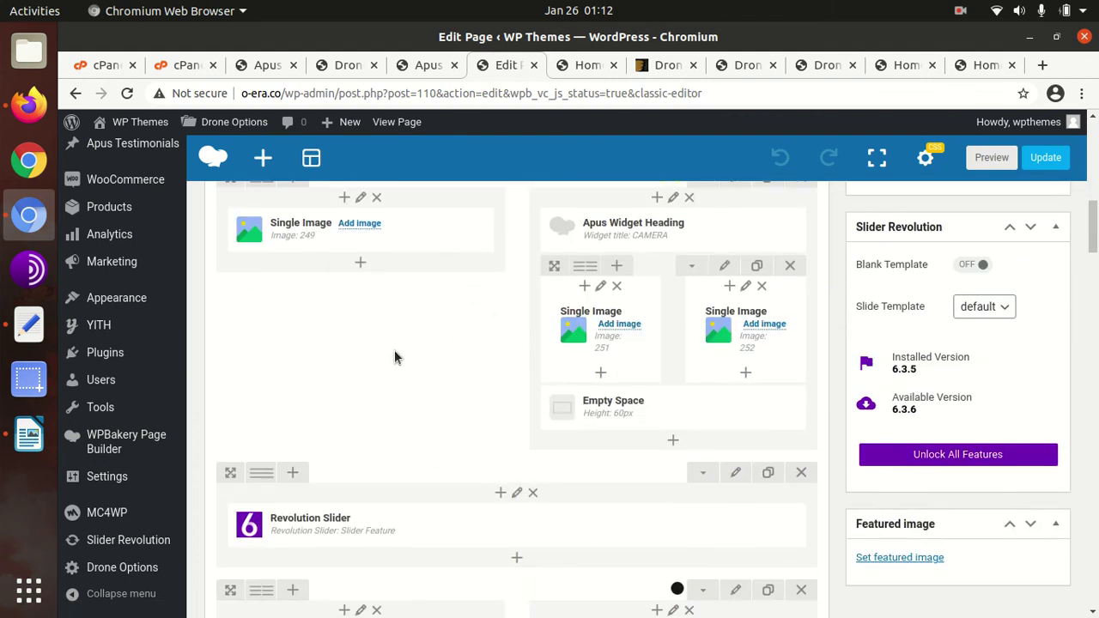
{"action": "scroll", "coordinate": [395, 357], "scroll_direction": "up", "scroll_amount": 1}
{"action": "scroll", "coordinate": [392, 407], "scroll_direction": "down", "scroll_amount": 1}
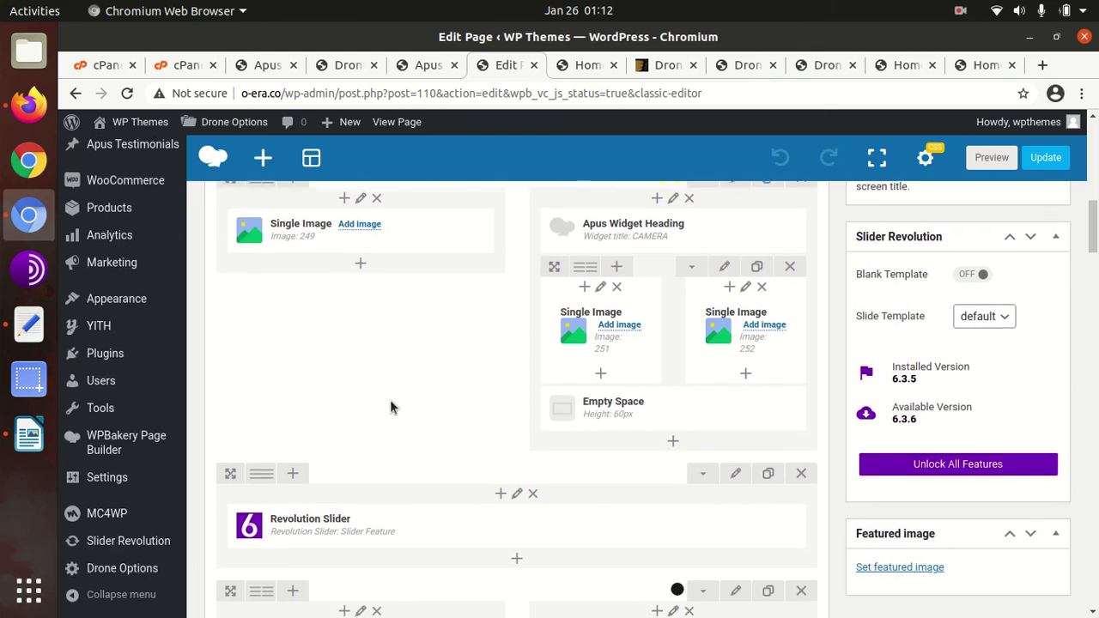
{"action": "scroll", "coordinate": [545, 284], "scroll_direction": "up", "scroll_amount": 1}
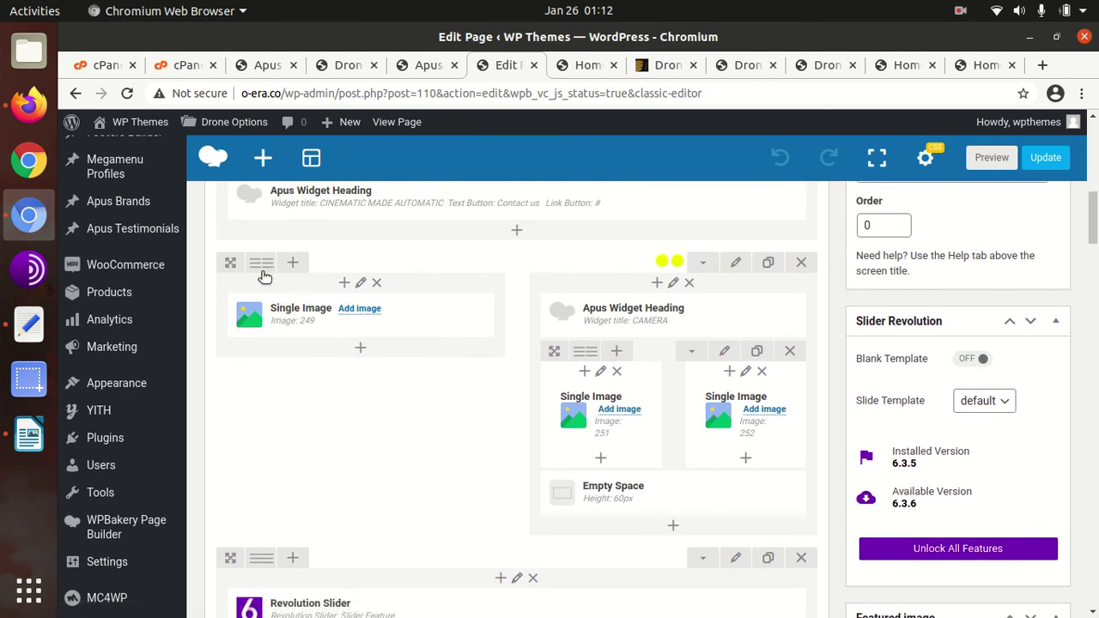
Step: Collapse the CAMERA row, review the general and design options in its Row Settings, and close them without saving
{"action": "mouse_move", "coordinate": [260, 265]}
{"action": "left_click", "coordinate": [703, 265]}
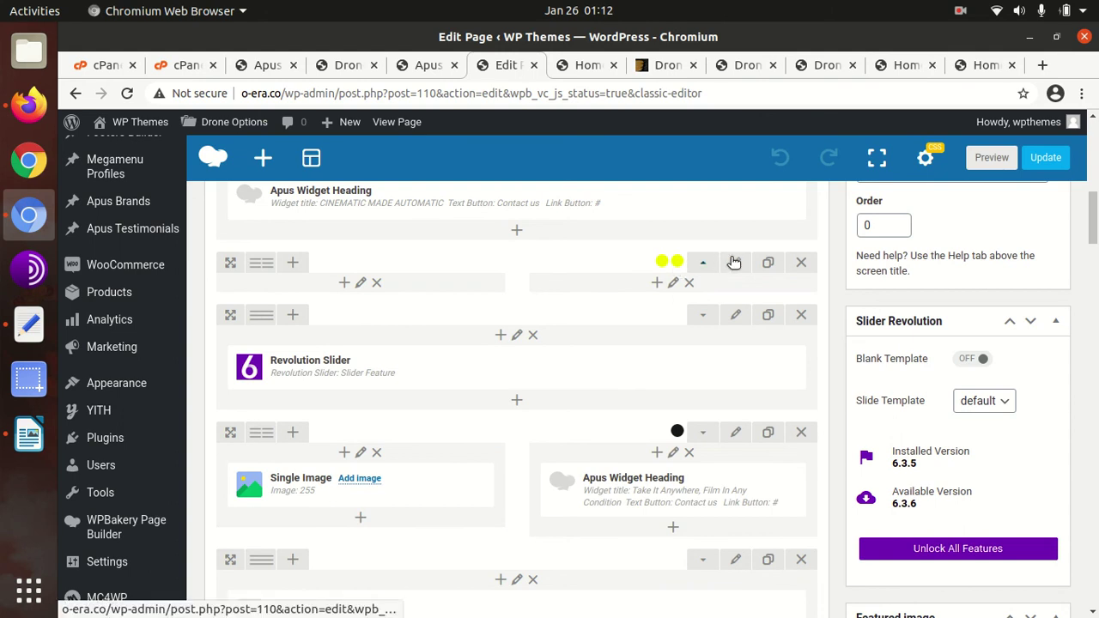
{"action": "left_click", "coordinate": [735, 261]}
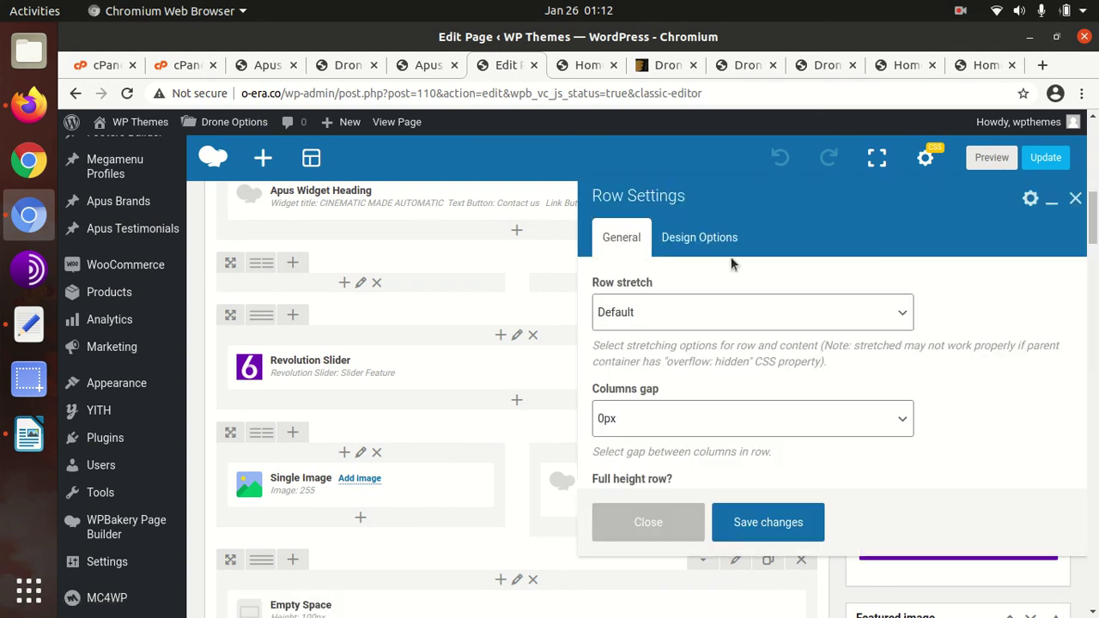
{"action": "scroll", "coordinate": [689, 279], "scroll_direction": "down", "scroll_amount": 10}
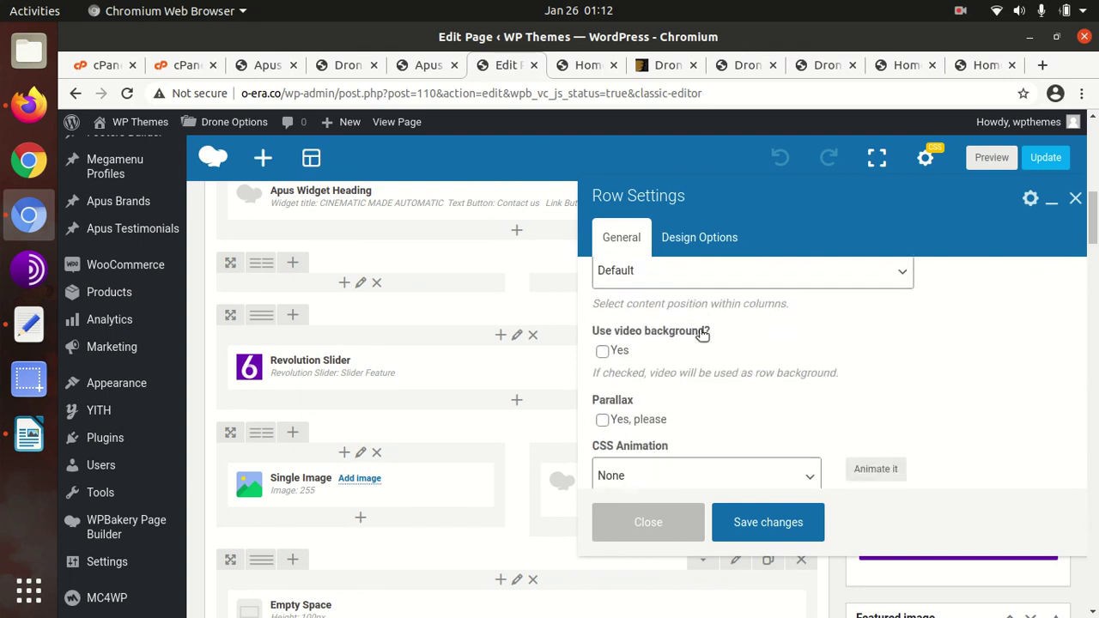
{"action": "left_click", "coordinate": [690, 241]}
{"action": "scroll", "coordinate": [867, 361], "scroll_direction": "down", "scroll_amount": 4}
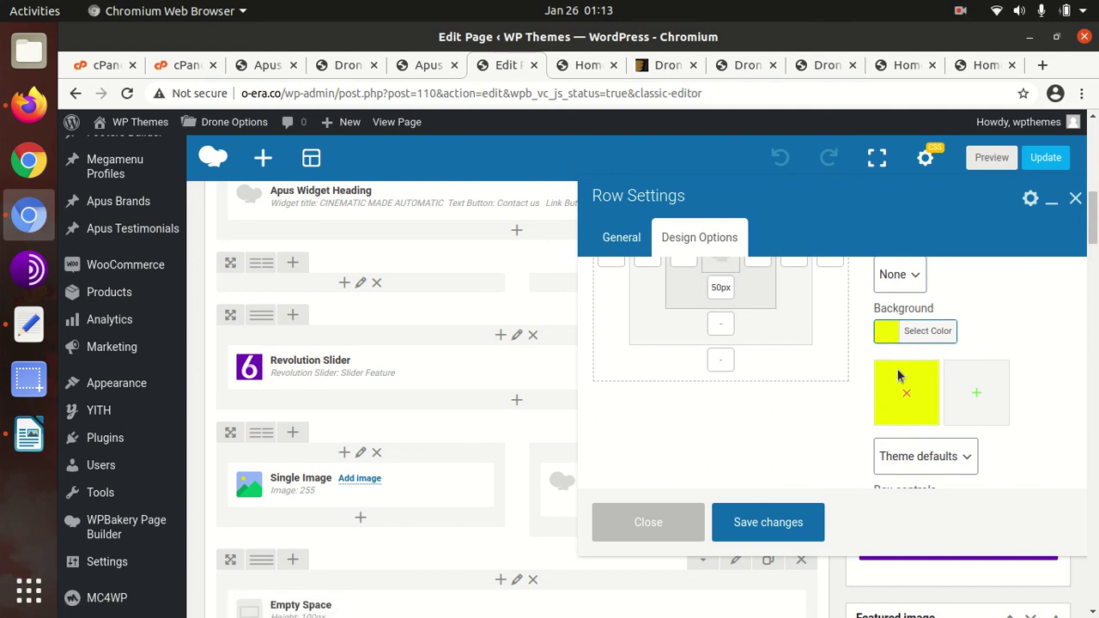
{"action": "left_click", "coordinate": [671, 525]}
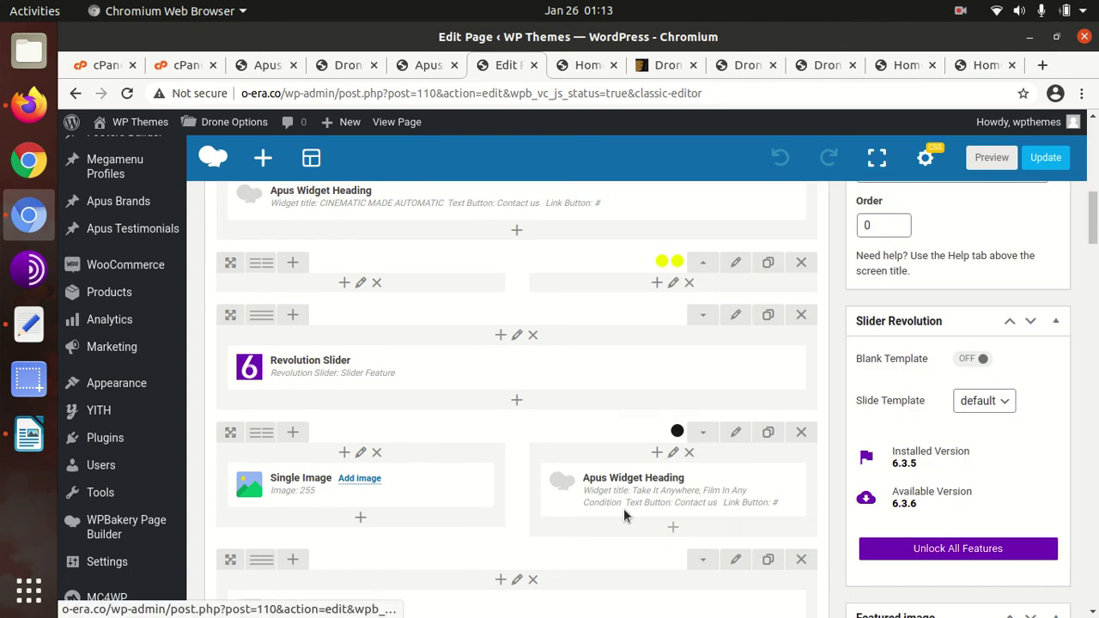
Step: Look over the remaining rows of the Home page in the backend editor, down to its Display Settings
{"action": "scroll", "coordinate": [478, 442], "scroll_direction": "down", "scroll_amount": 10}
{"action": "scroll", "coordinate": [478, 441], "scroll_direction": "down", "scroll_amount": 5}
{"action": "scroll", "coordinate": [550, 379], "scroll_direction": "down", "scroll_amount": 4}
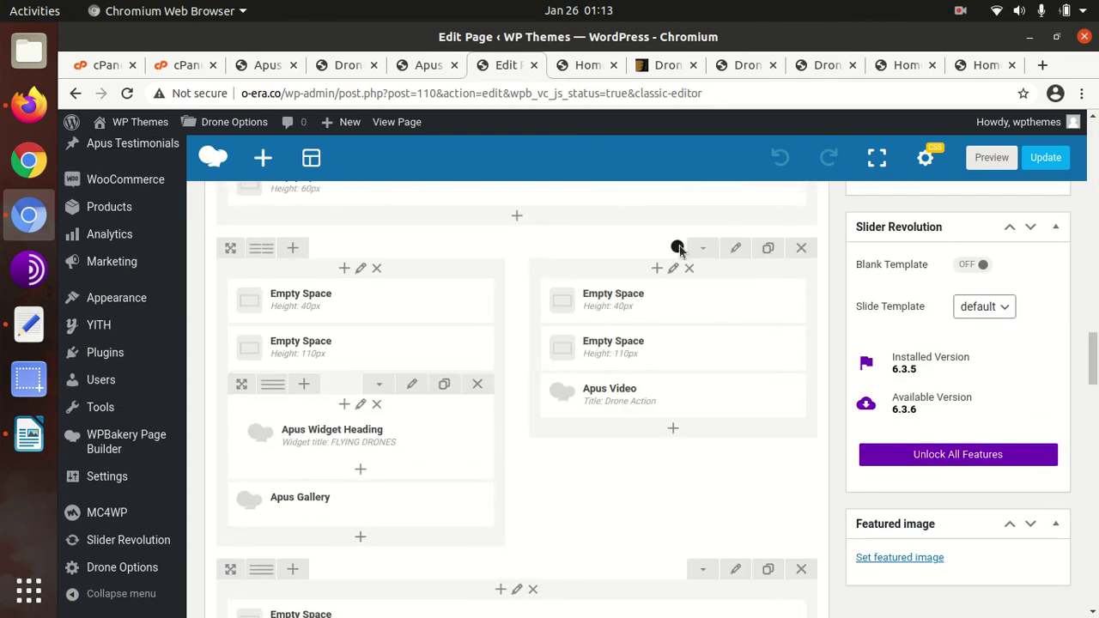
{"action": "scroll", "coordinate": [375, 362], "scroll_direction": "down", "scroll_amount": 10}
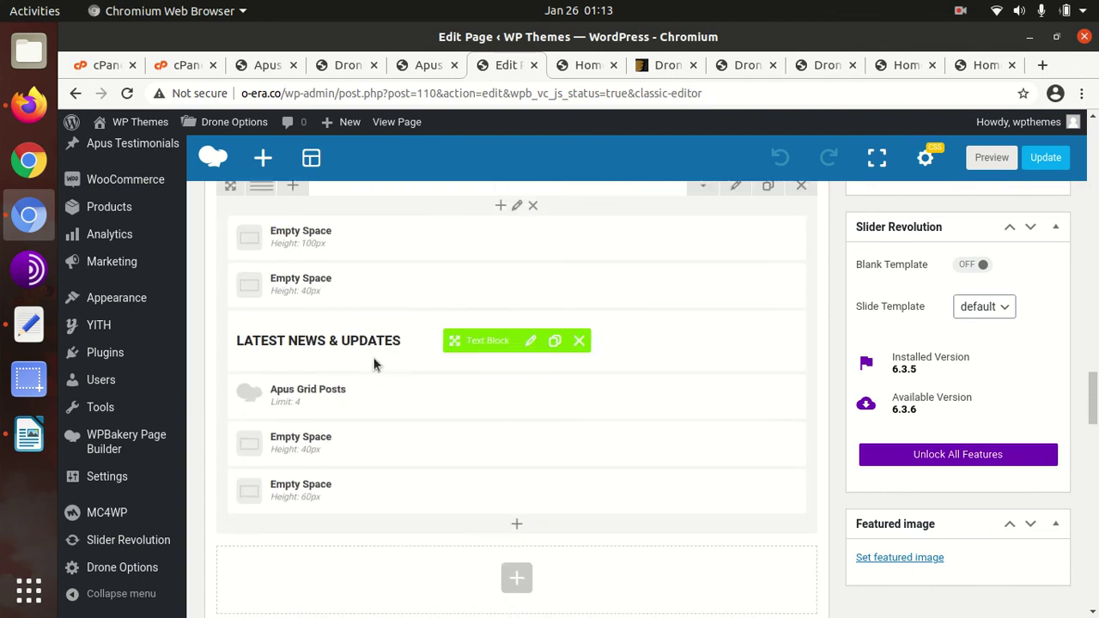
{"action": "scroll", "coordinate": [375, 361], "scroll_direction": "down", "scroll_amount": 10}
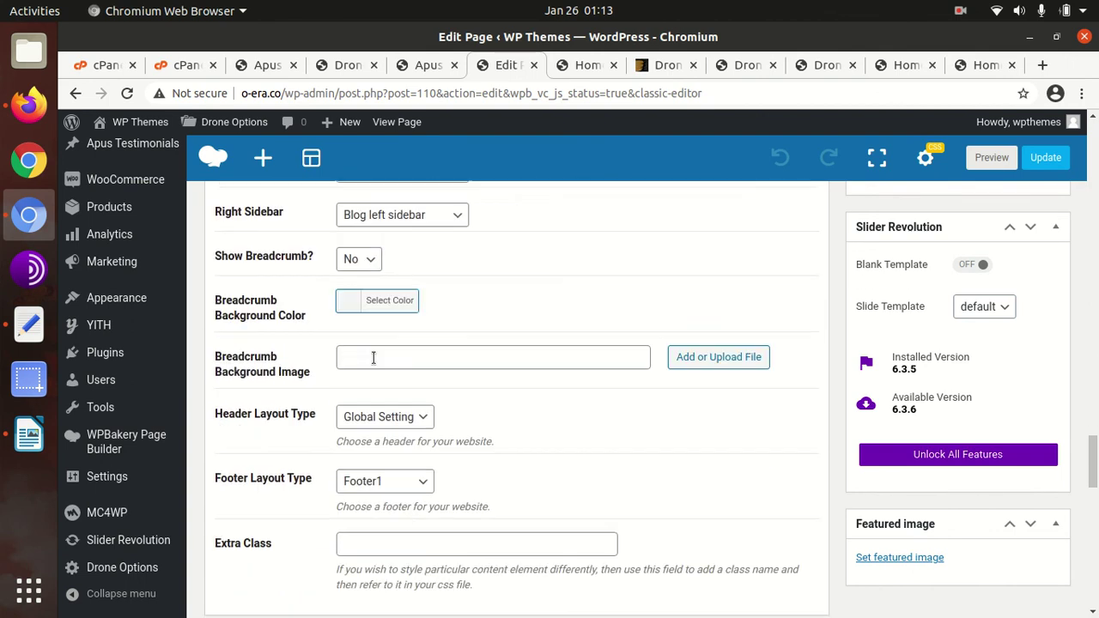
{"action": "scroll", "coordinate": [375, 362], "scroll_direction": "up", "scroll_amount": 15}
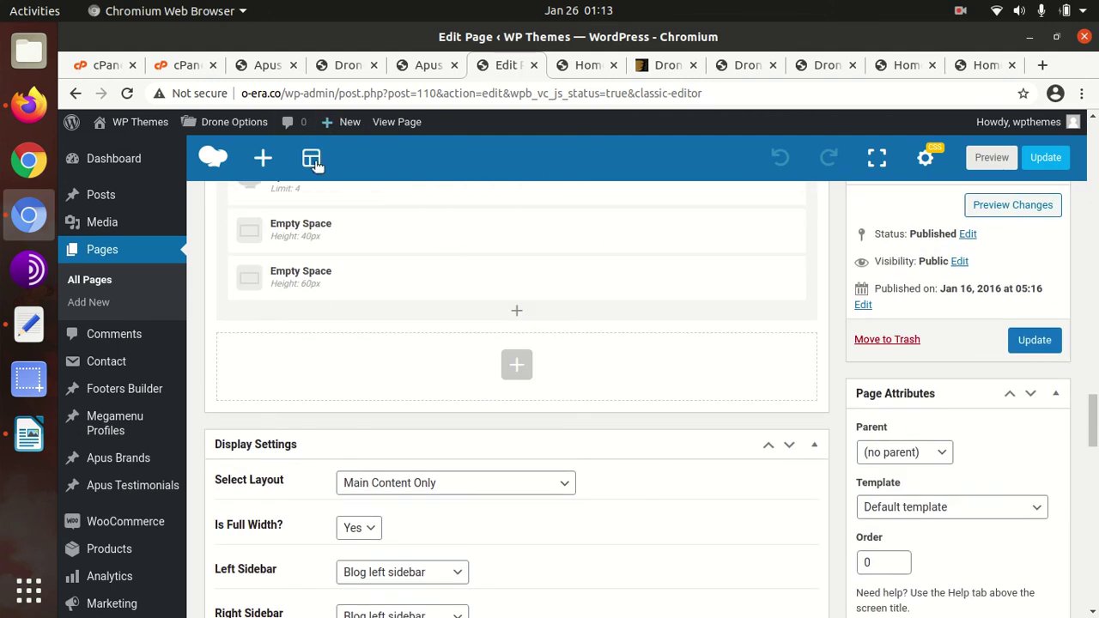
{"action": "scroll", "coordinate": [304, 183], "scroll_direction": "up", "scroll_amount": 5}
Step: Leave the page editor for the WordPress Dashboard and look through its site health, activity, comments and update widgets
{"action": "mouse_move", "coordinate": [144, 159]}
{"action": "scroll", "coordinate": [144, 160], "scroll_direction": "up", "scroll_amount": 5}
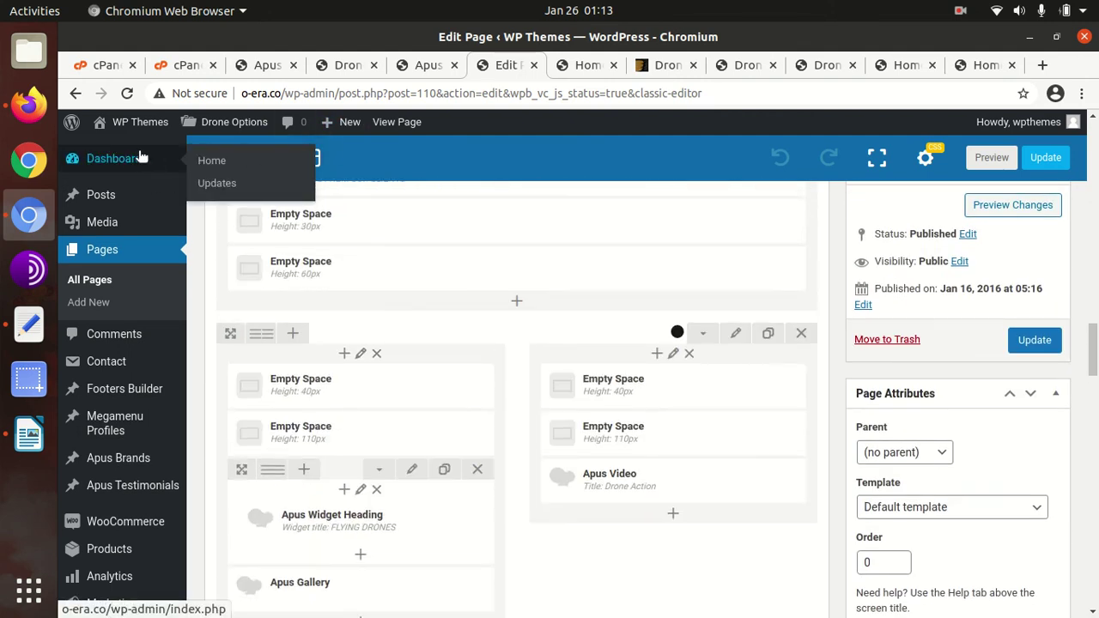
{"action": "left_click", "coordinate": [131, 162]}
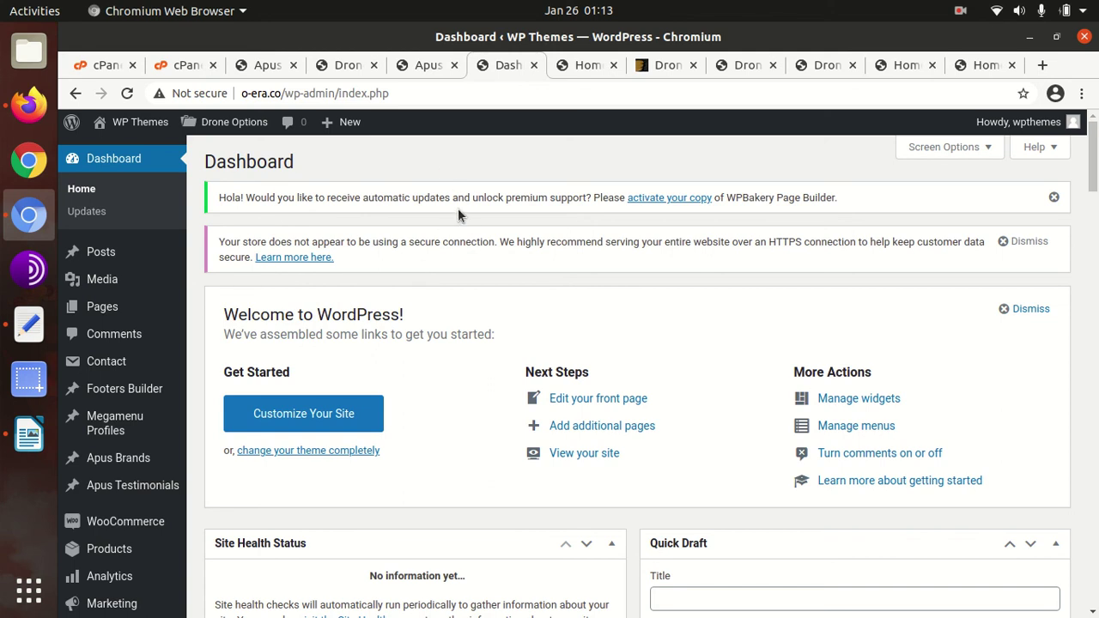
{"action": "scroll", "coordinate": [425, 239], "scroll_direction": "down", "scroll_amount": 4}
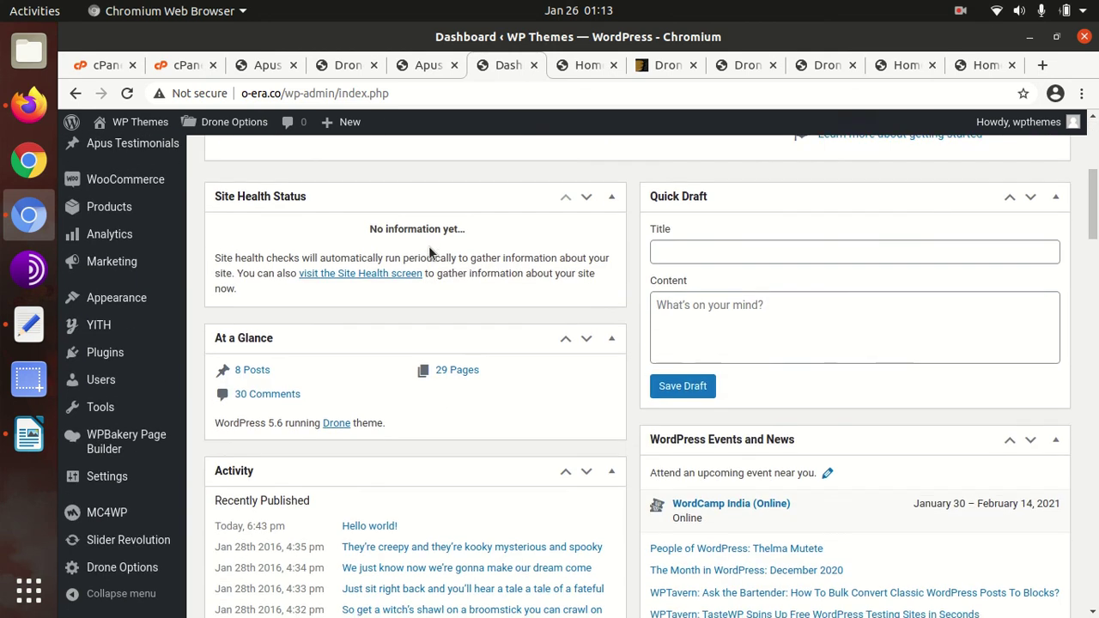
{"action": "scroll", "coordinate": [429, 246], "scroll_direction": "down", "scroll_amount": 3}
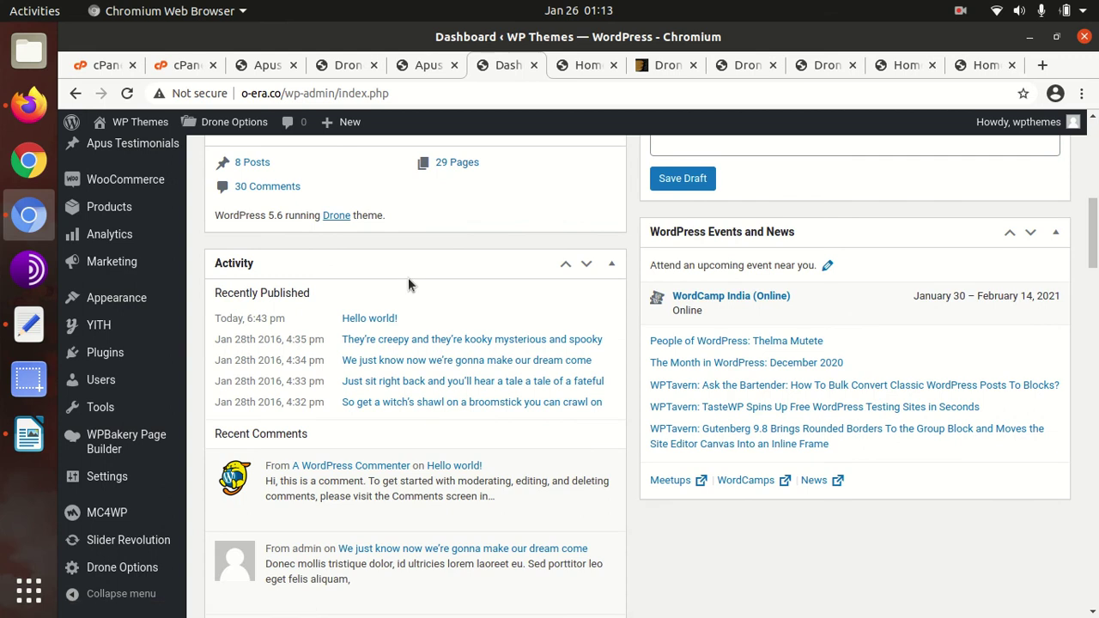
{"action": "scroll", "coordinate": [408, 277], "scroll_direction": "down", "scroll_amount": 5}
{"action": "scroll", "coordinate": [408, 278], "scroll_direction": "down", "scroll_amount": 2}
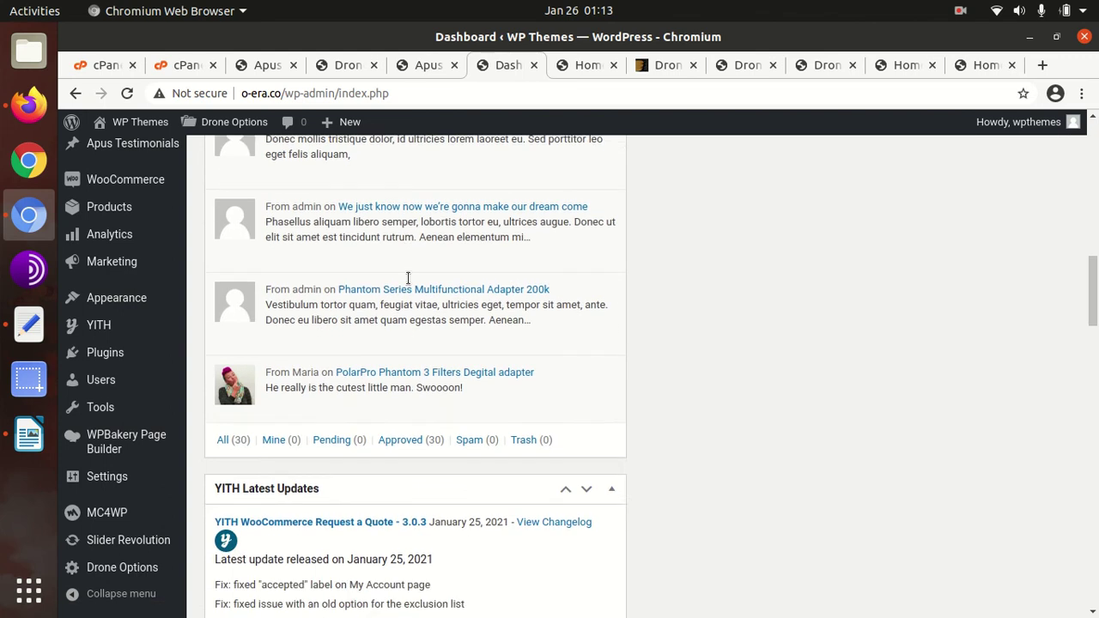
{"action": "scroll", "coordinate": [408, 278], "scroll_direction": "up", "scroll_amount": 4}
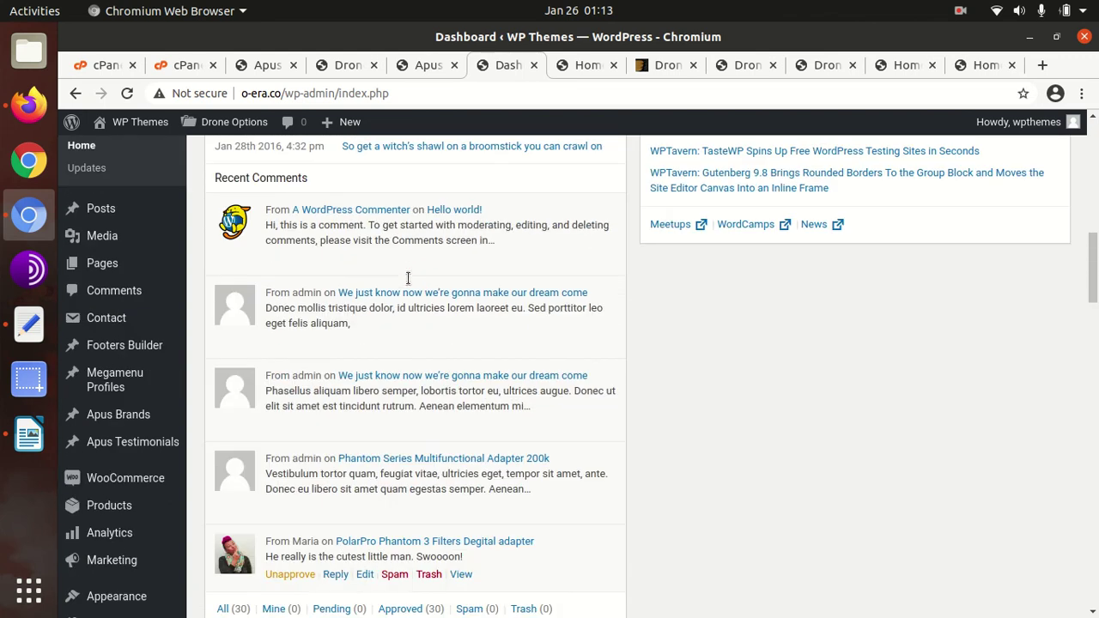
Step: Switch to the open Home 3 page and look over its header slider and the Home menu entries
{"action": "left_click", "coordinate": [592, 67]}
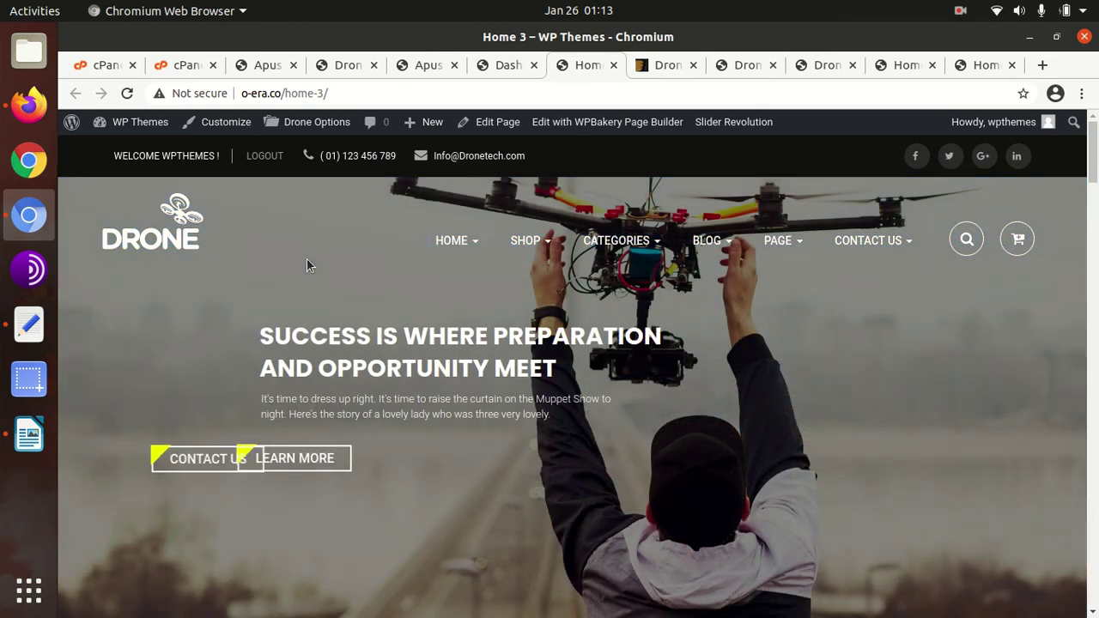
{"action": "scroll", "coordinate": [306, 259], "scroll_direction": "down", "scroll_amount": 3}
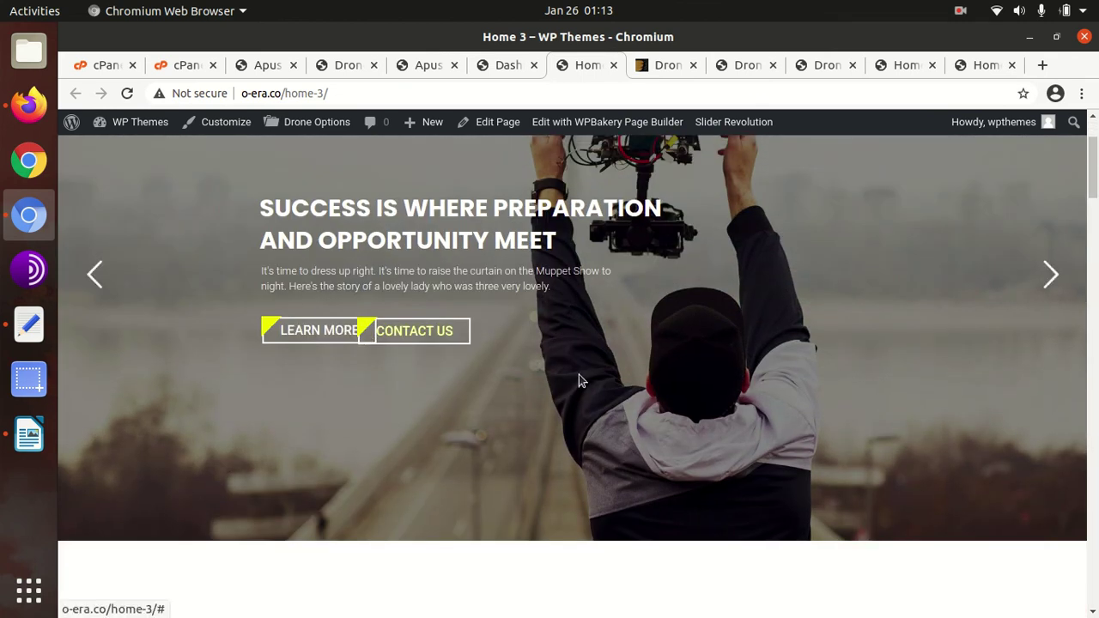
{"action": "scroll", "coordinate": [577, 377], "scroll_direction": "up", "scroll_amount": 3}
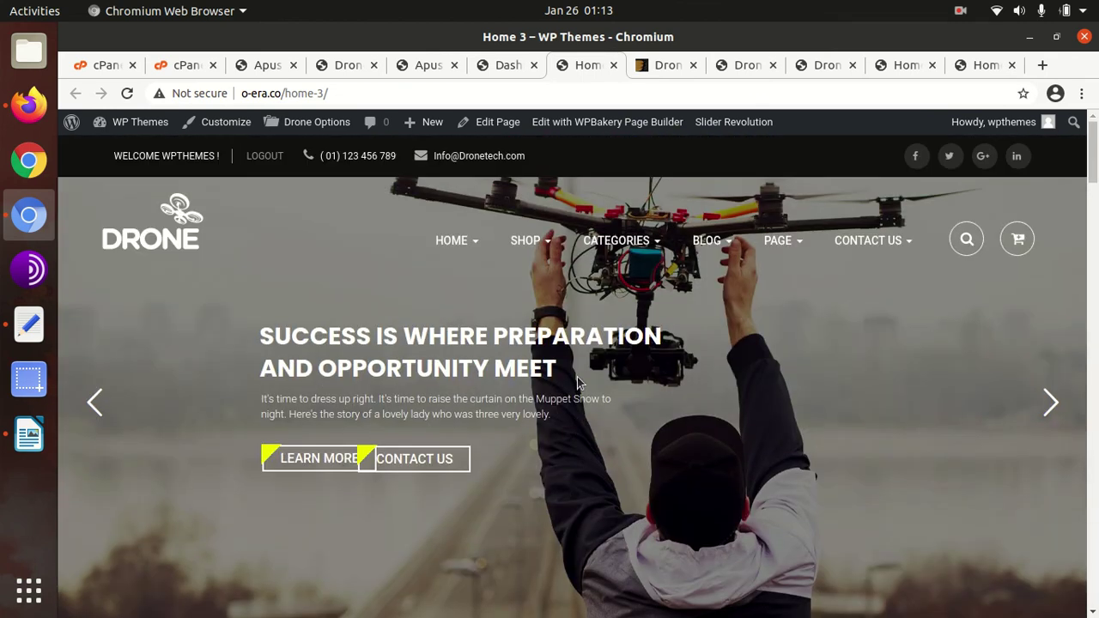
{"action": "mouse_move", "coordinate": [422, 229]}
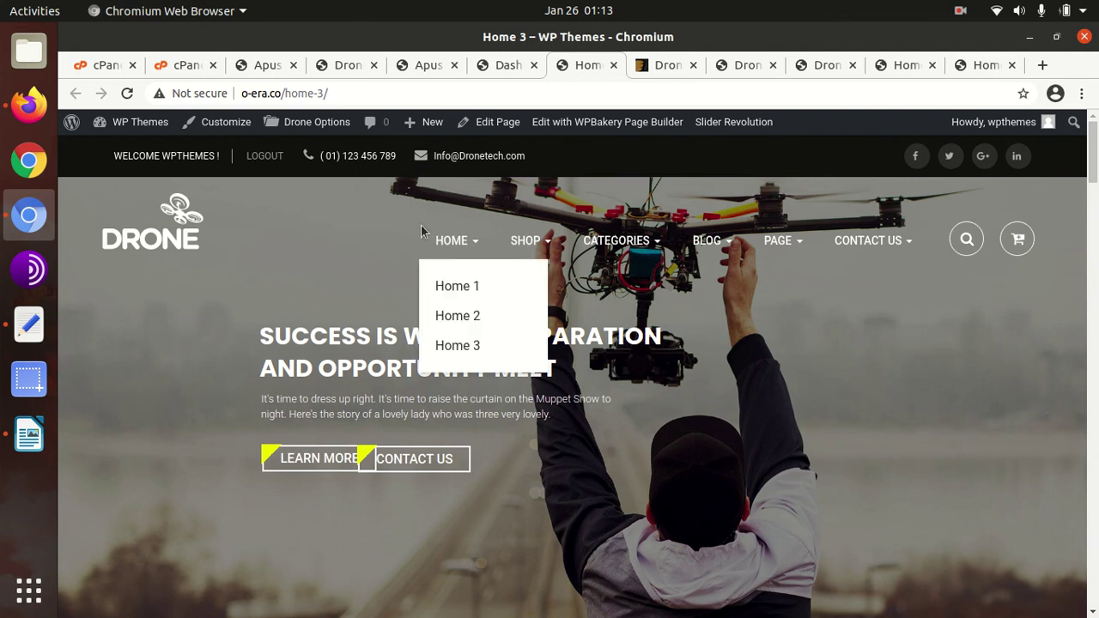